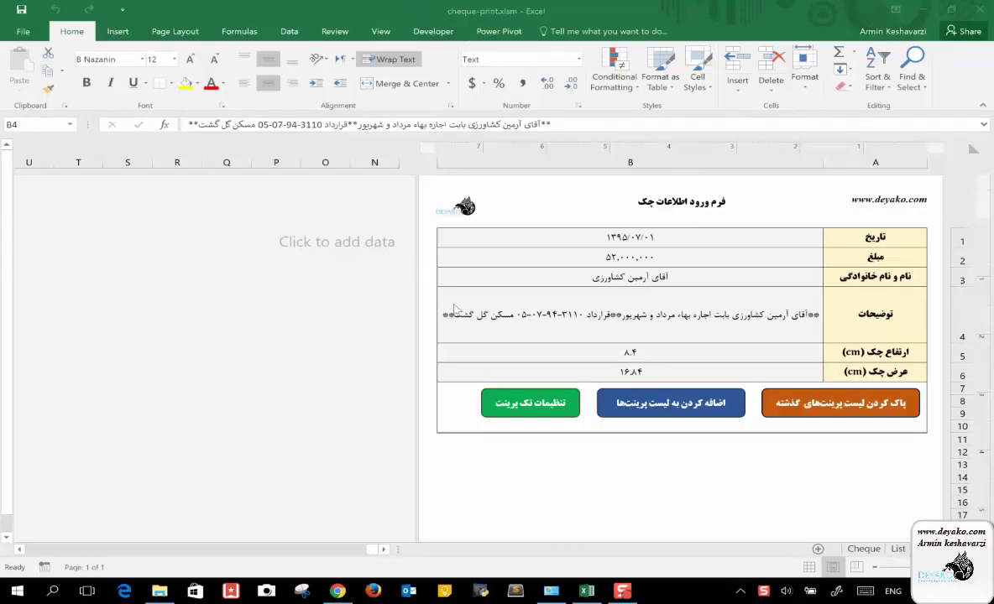
Look over the description cell B4, the Cheque sheet and the List sheet.
left_click(622, 336)
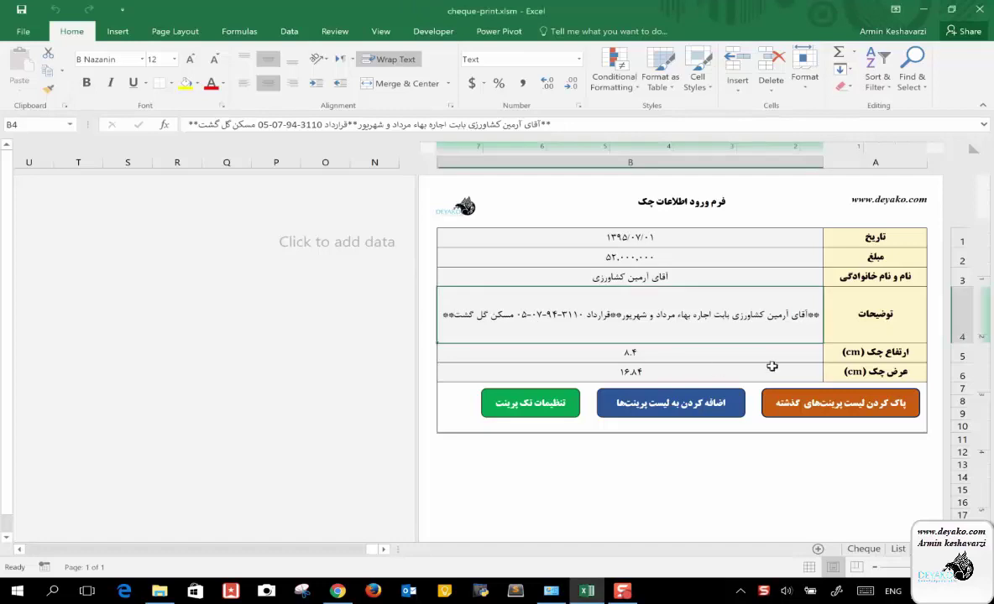
left_click(864, 549)
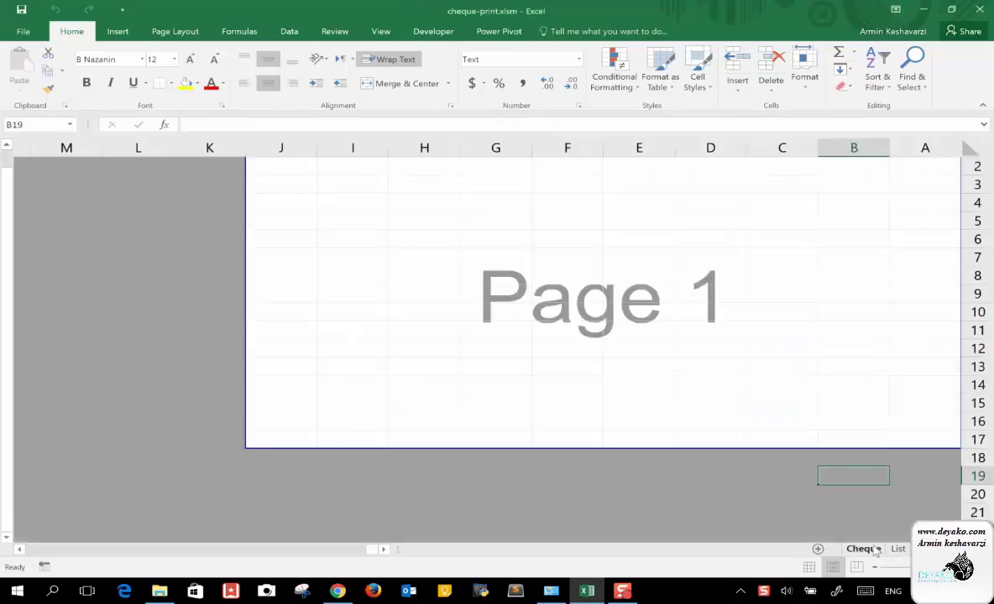
scroll(667, 380, "left", 6)
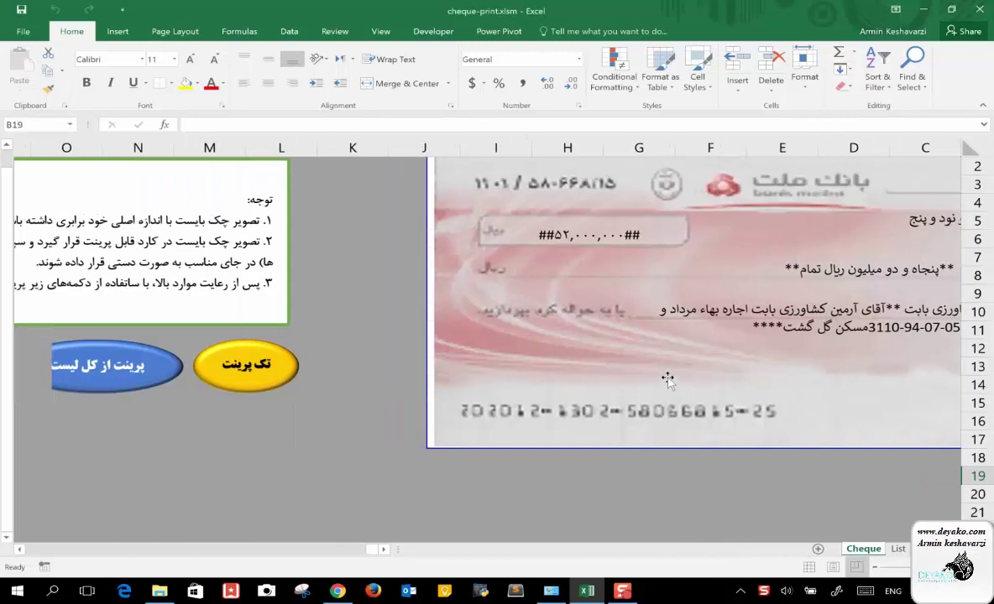
scroll(667, 379, "left", 1)
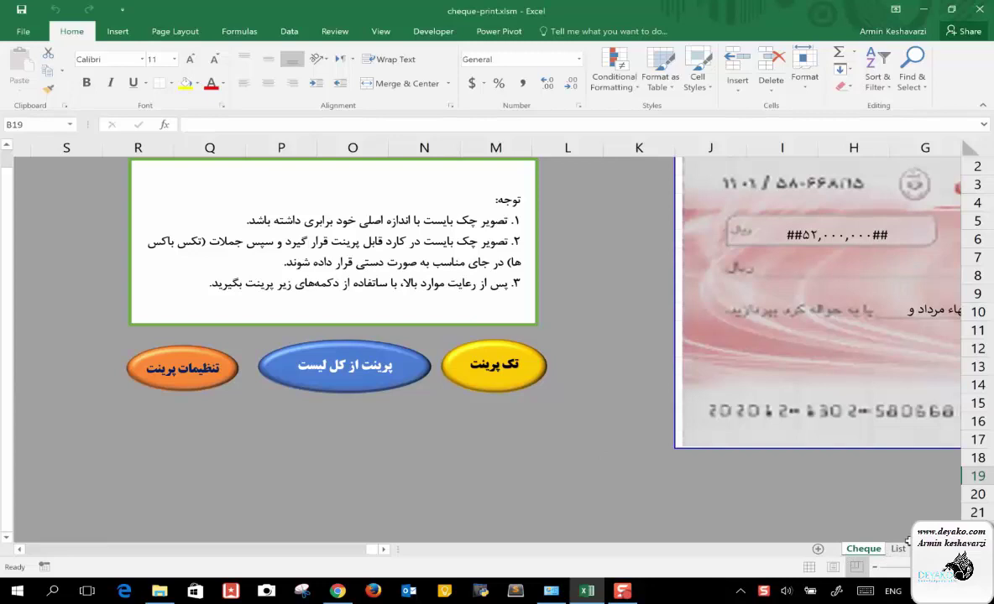
left_click(901, 550)
Check the input hint on B5 in the cheque form, then launch the Visual Basic editor.
left_click(863, 549)
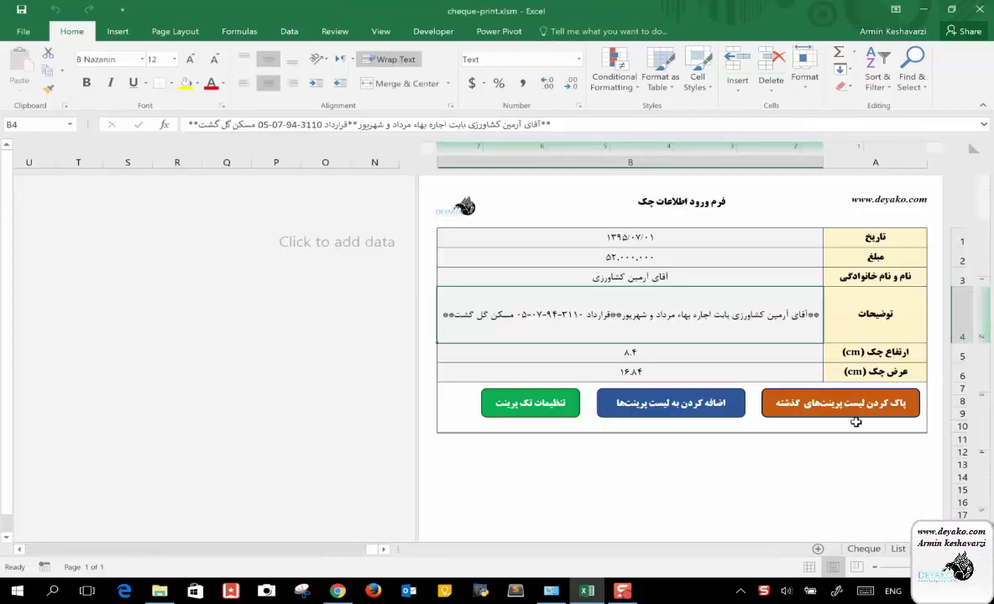
left_click(652, 351)
left_click(698, 304)
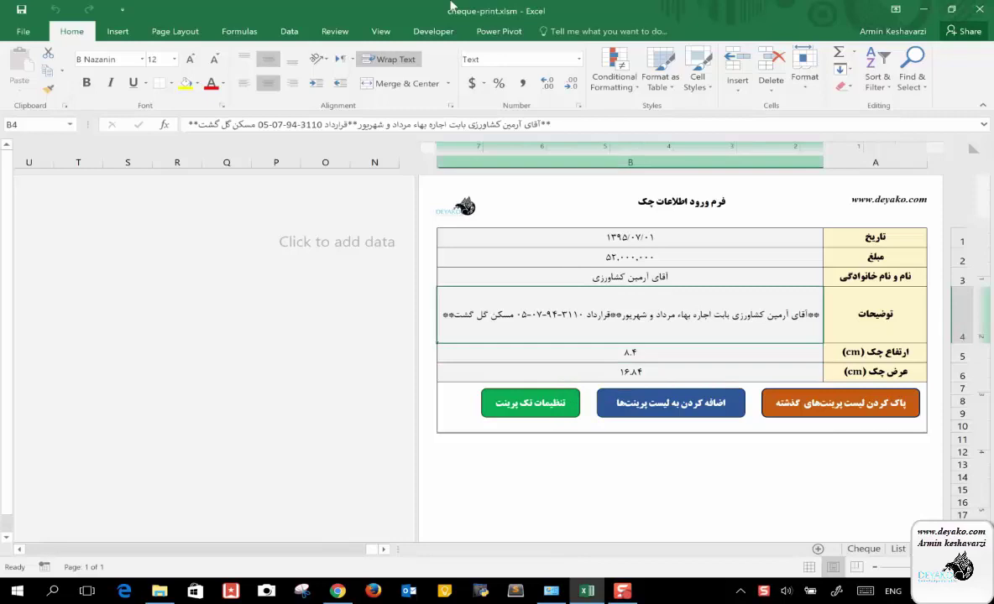
left_click(433, 31)
left_click(11, 80)
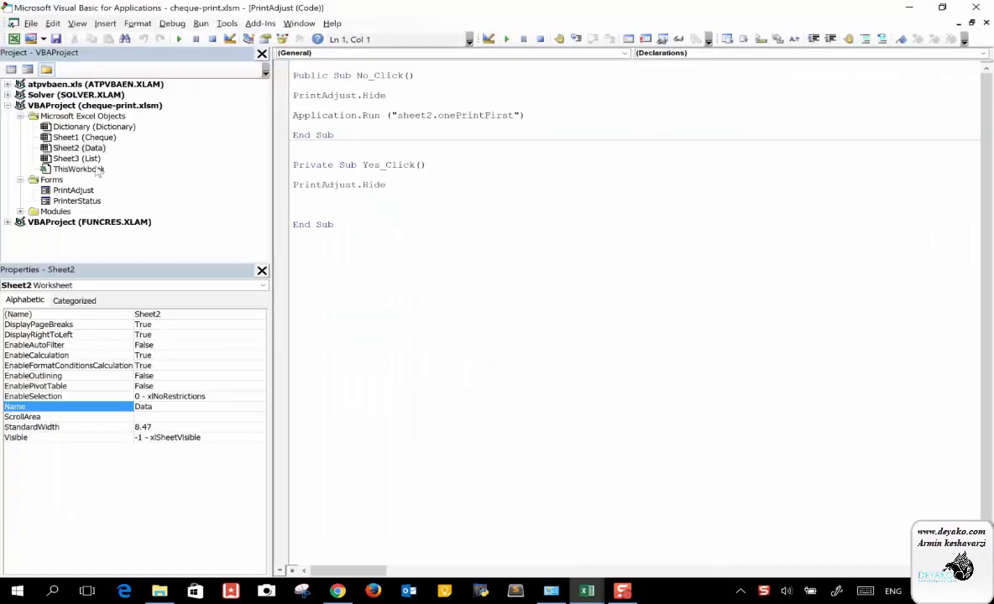
Open the Data sheet's code and scroll down to review the TotalPrint routine.
left_click(82, 158)
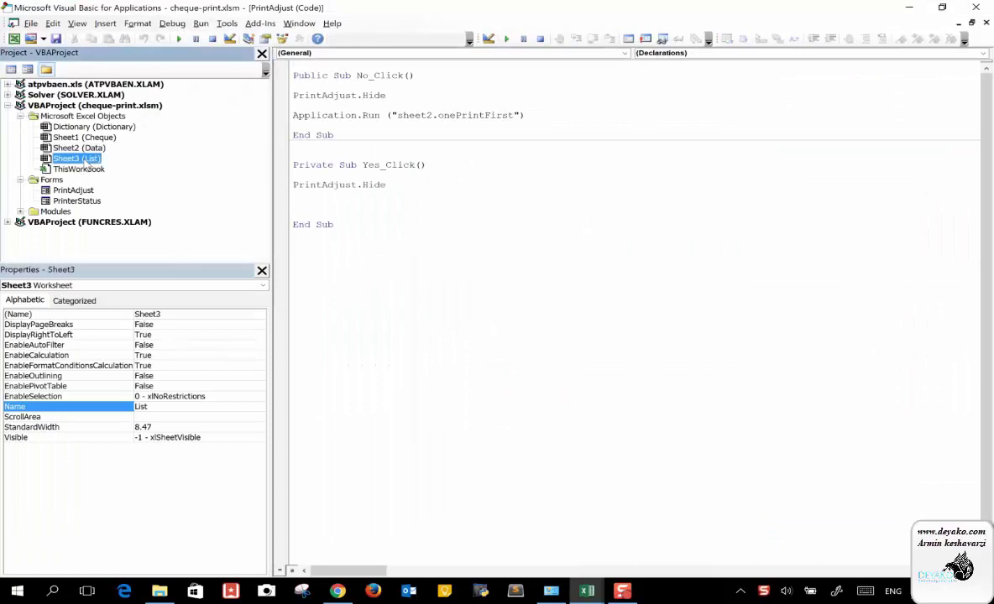
double_click(75, 147)
scroll(557, 330, "down", 4)
scroll(556, 330, "down", 5)
scroll(556, 329, "down", 5)
scroll(556, 330, "down", 4)
scroll(557, 330, "down", 3)
scroll(556, 330, "down", 4)
scroll(556, 330, "down", 3)
scroll(557, 330, "down", 4)
scroll(556, 330, "down", 4)
scroll(556, 330, "down", 4)
scroll(556, 330, "down", 1)
scroll(557, 330, "down", 2)
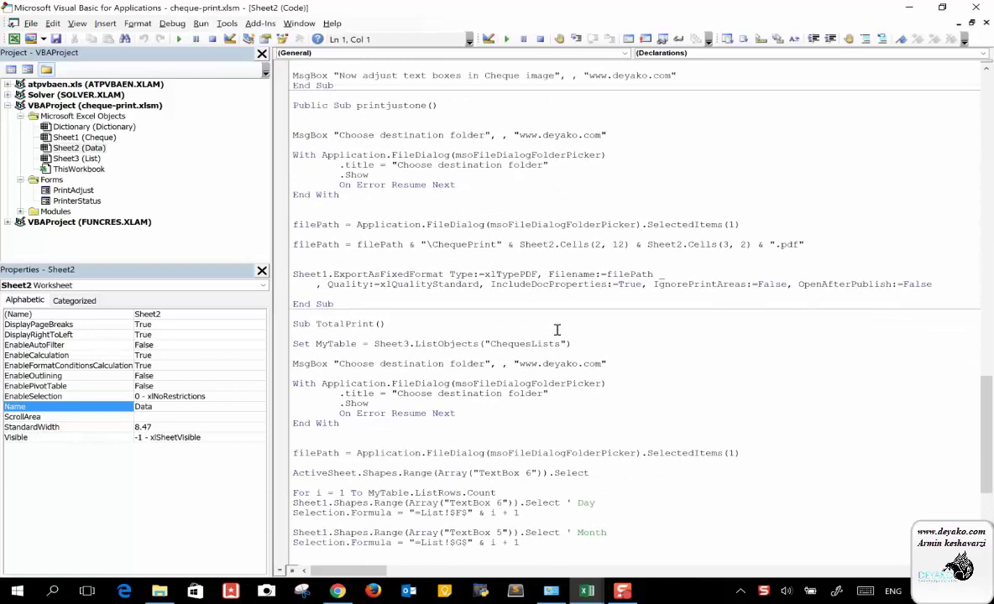
scroll(556, 330, "down", 5)
scroll(556, 330, "down", 3)
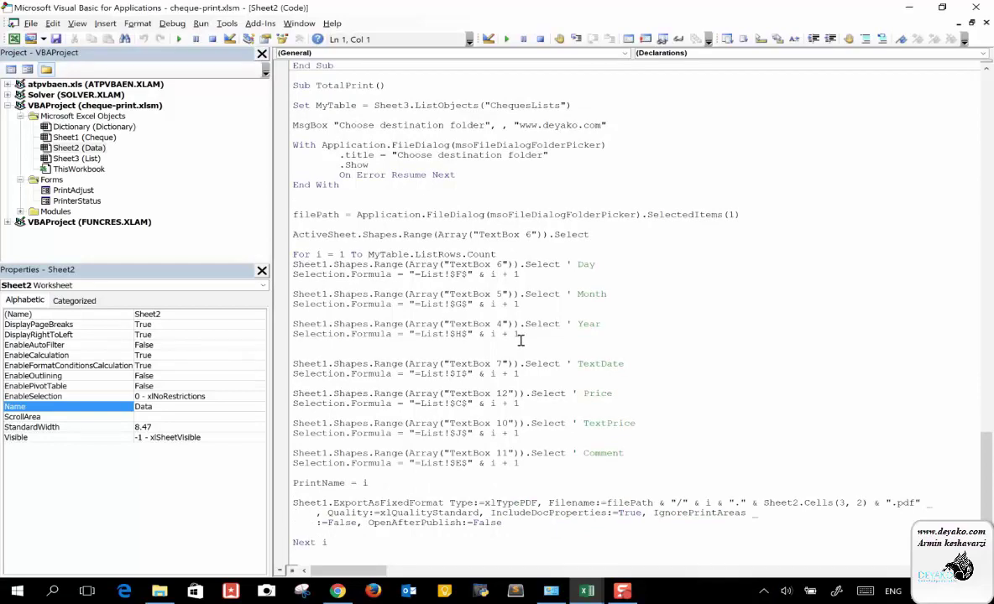
scroll(520, 340, "up", 1)
scroll(521, 340, "up", 1)
scroll(520, 340, "down", 2)
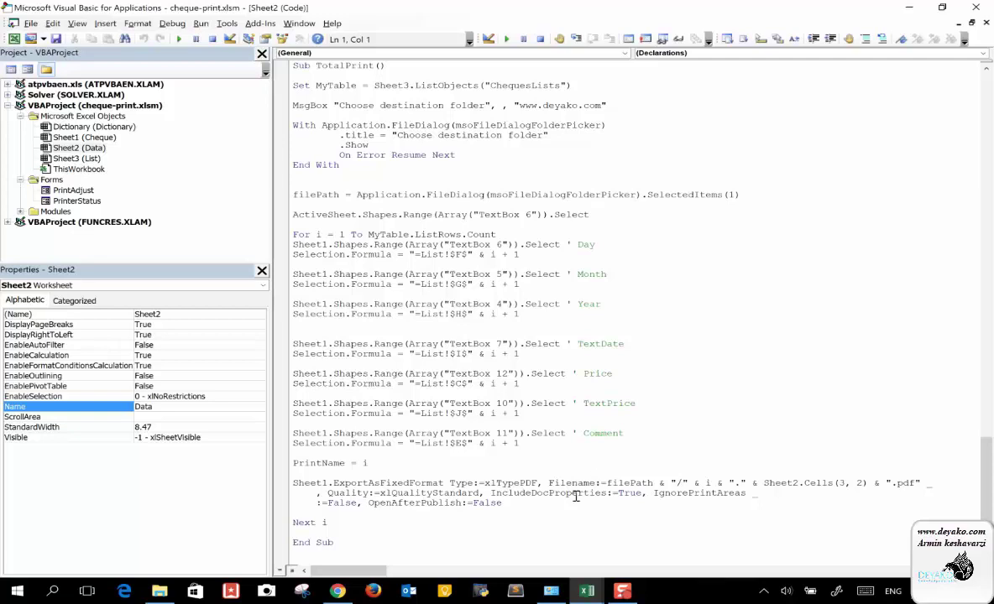
Return to Excel and view the List sheet's cheque table.
mouse_move(587, 592)
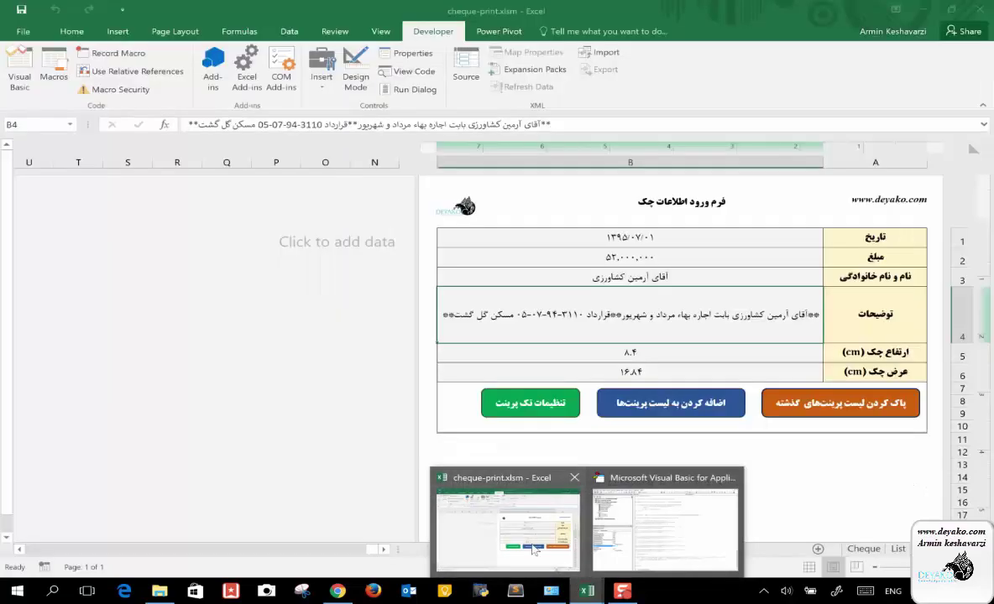
left_click(533, 550)
left_click(898, 550)
left_click(756, 304)
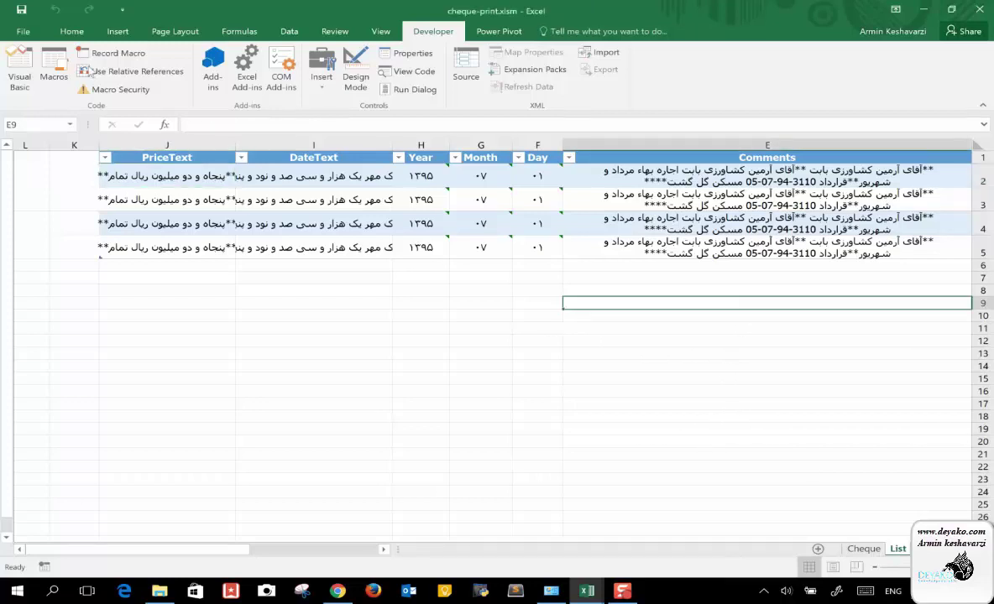
left_click(66, 34)
left_click(25, 31)
left_click(23, 311)
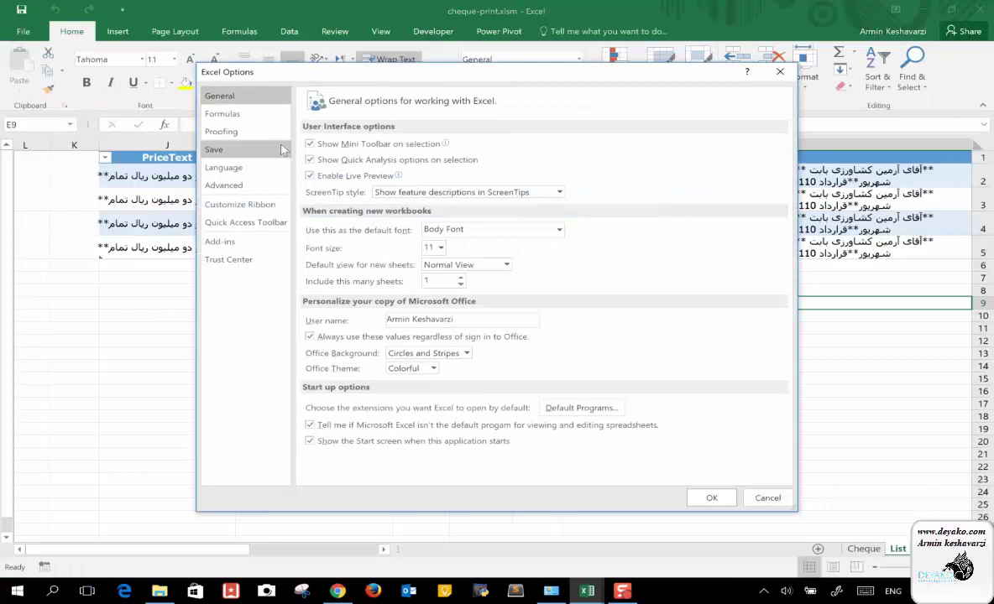
left_click(245, 114)
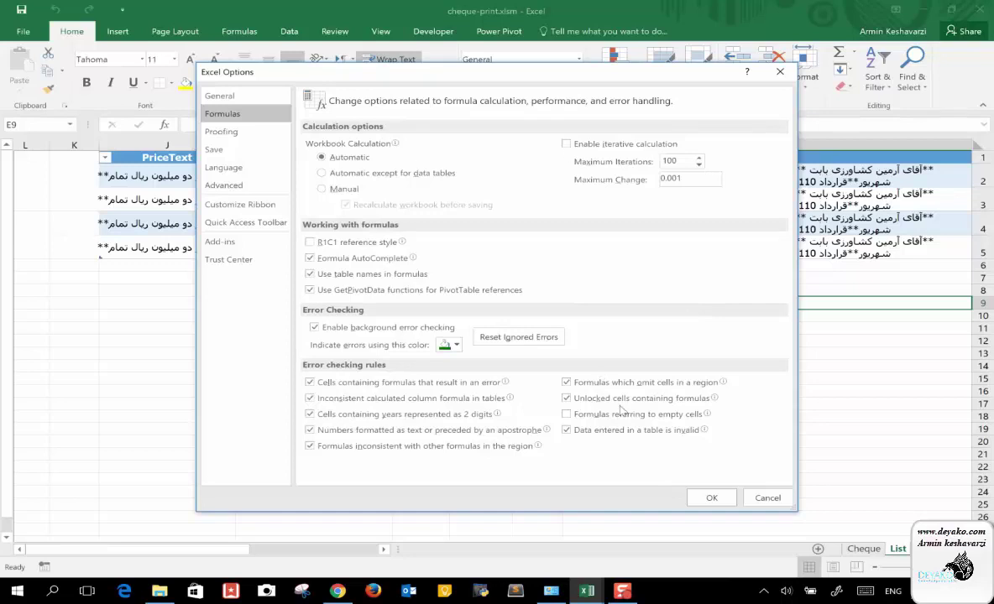
left_click(710, 496)
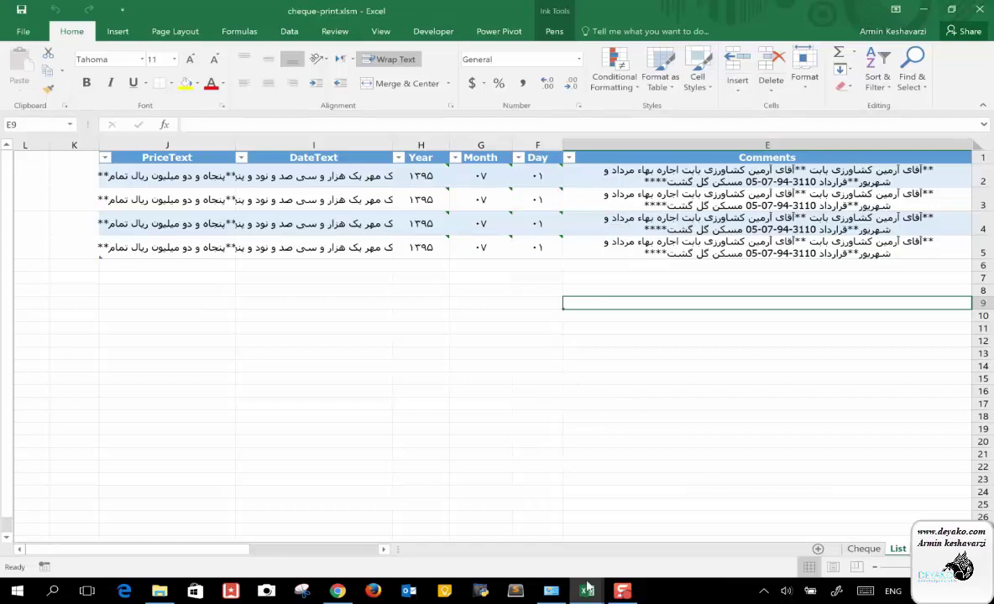
mouse_move(587, 590)
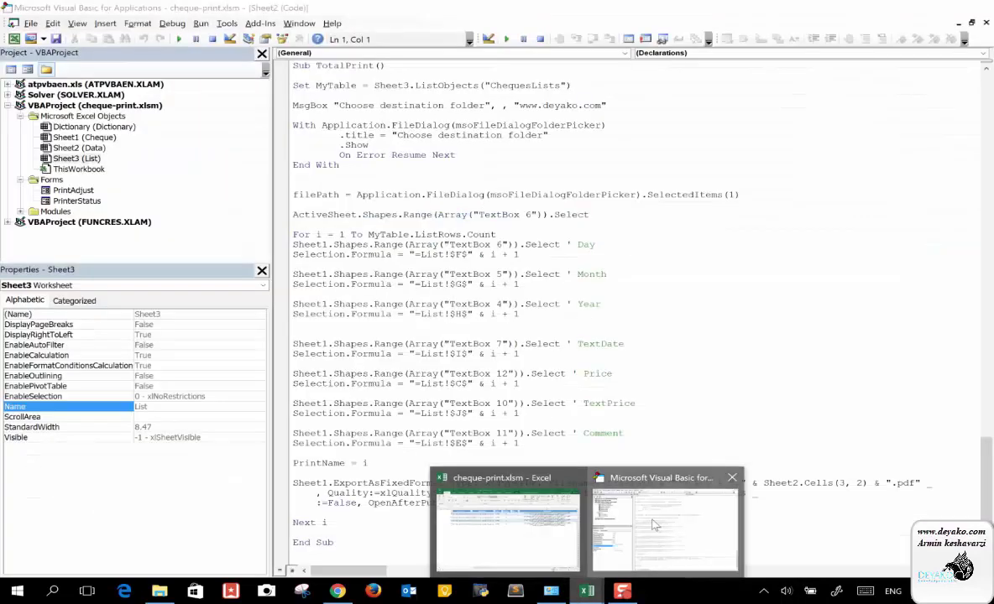
left_click(655, 525)
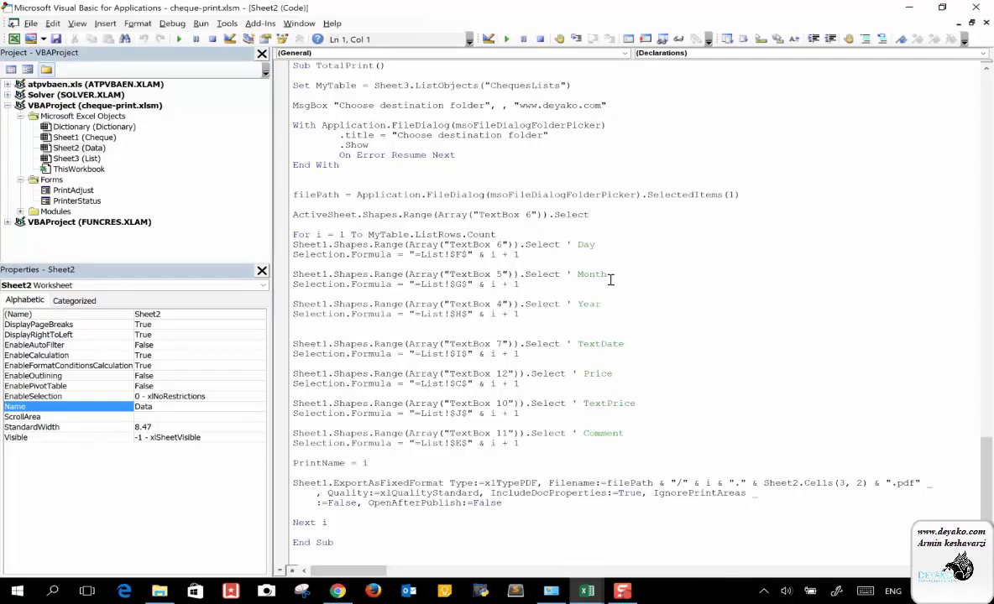
double_click(361, 483)
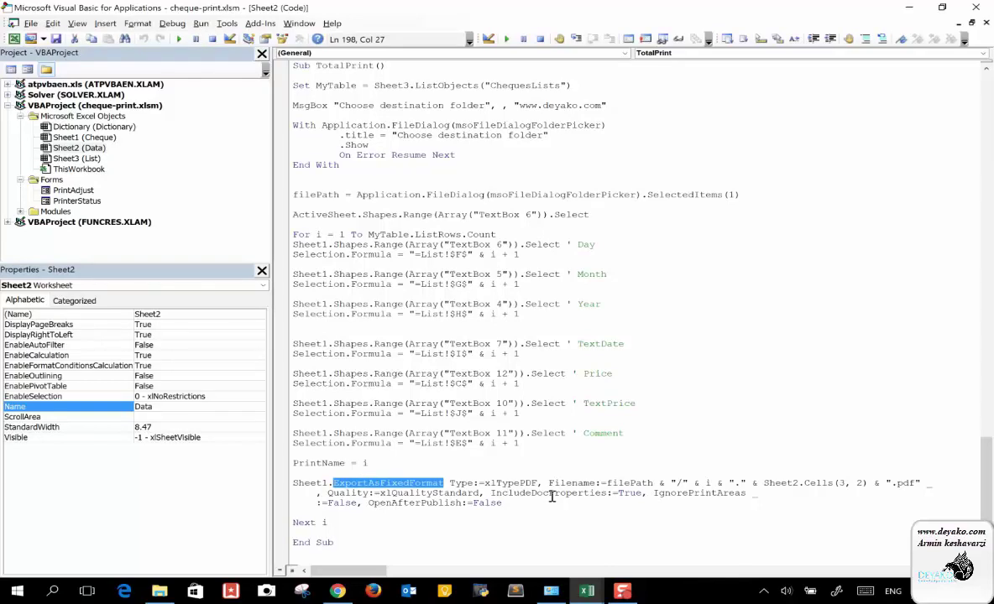
scroll(635, 350, "up", 1)
scroll(634, 350, "up", 3)
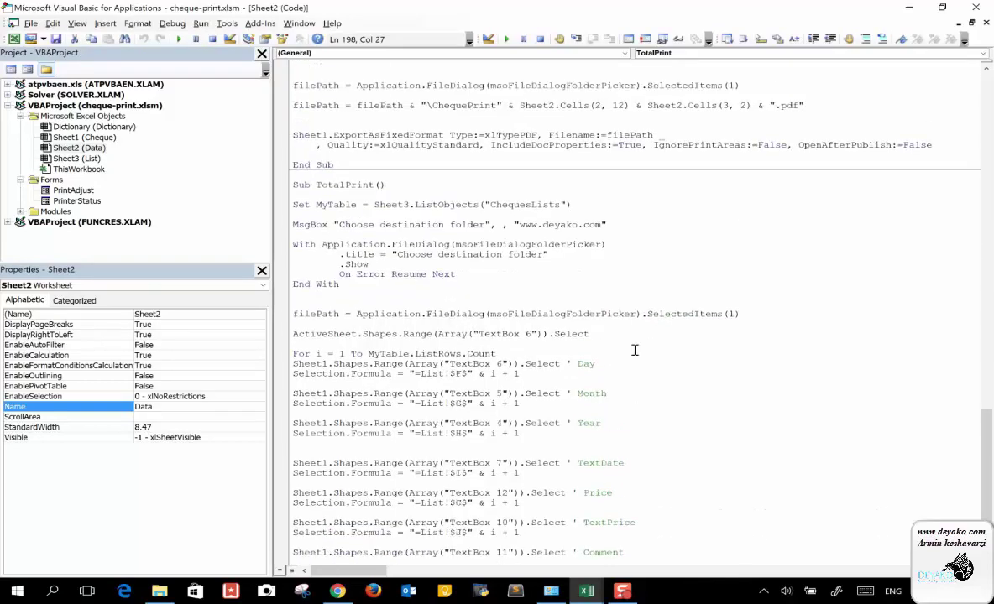
scroll(635, 350, "down", 2)
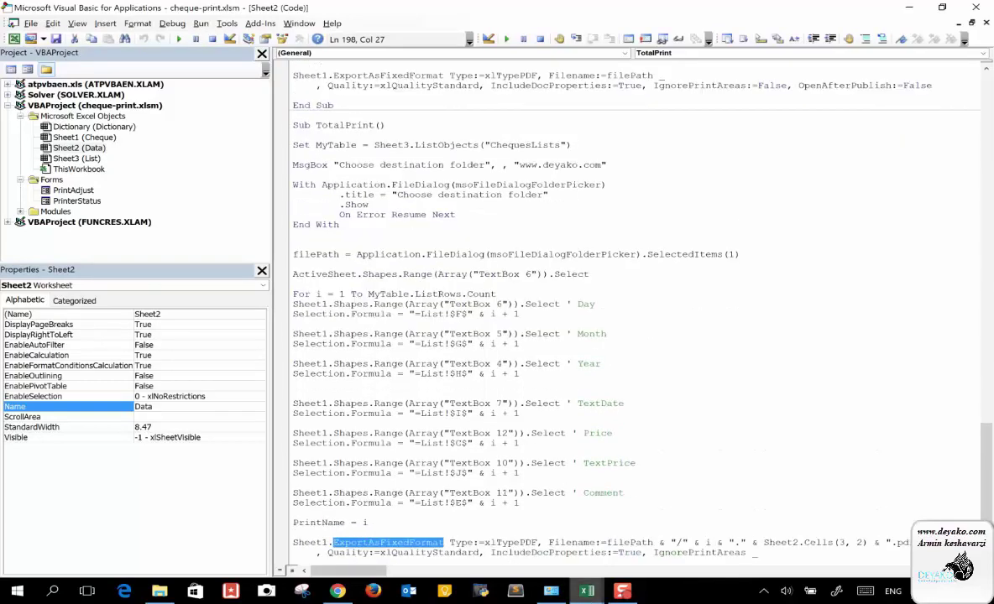
mouse_move(587, 591)
left_click(449, 504)
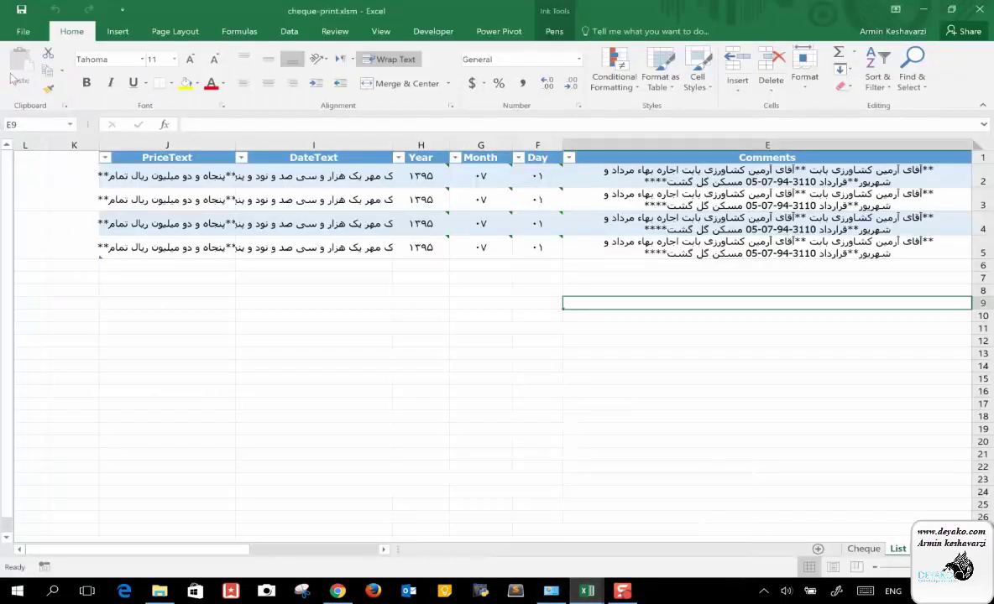
Create a new blank workbook from the File menu.
left_click(24, 31)
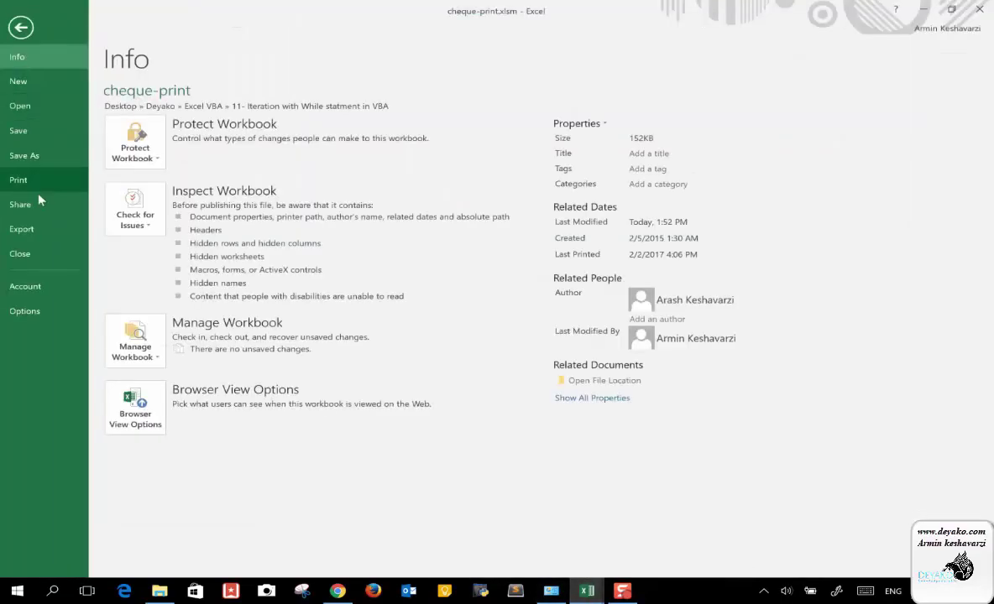
left_click(54, 81)
left_click(144, 192)
Show the Developer tab and bring the VBA editor forward with Book1's project listed.
left_click(431, 35)
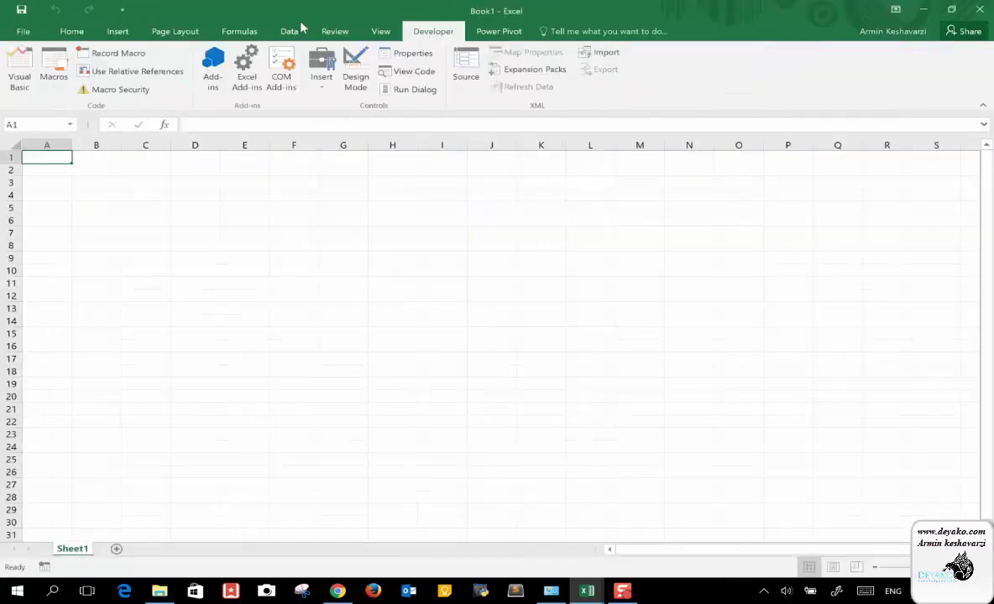
mouse_move(587, 591)
left_click(632, 556)
left_click(145, 215)
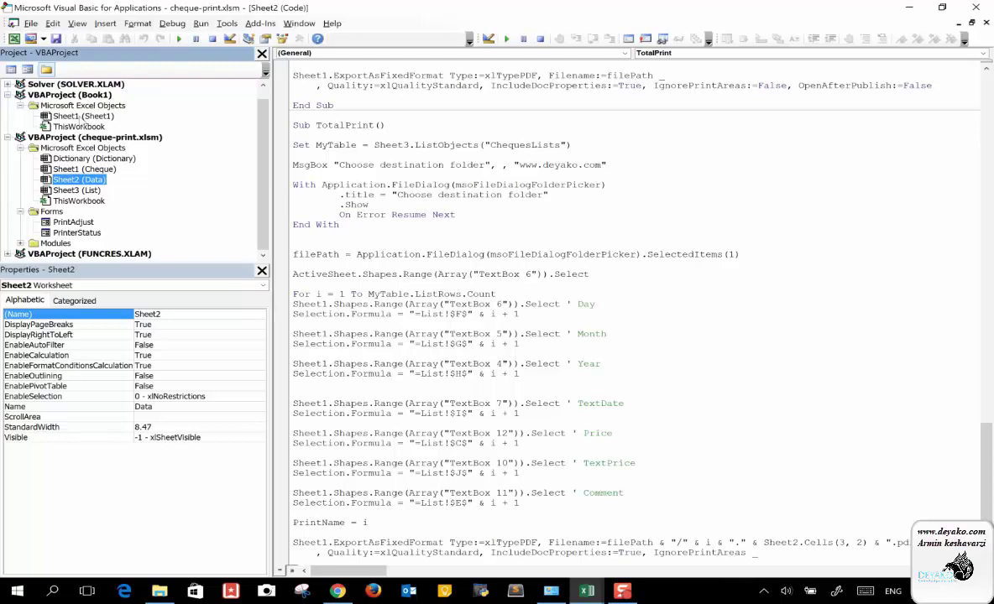
Insert a new module into Book1 and declare Function itrative() in it.
double_click(78, 126)
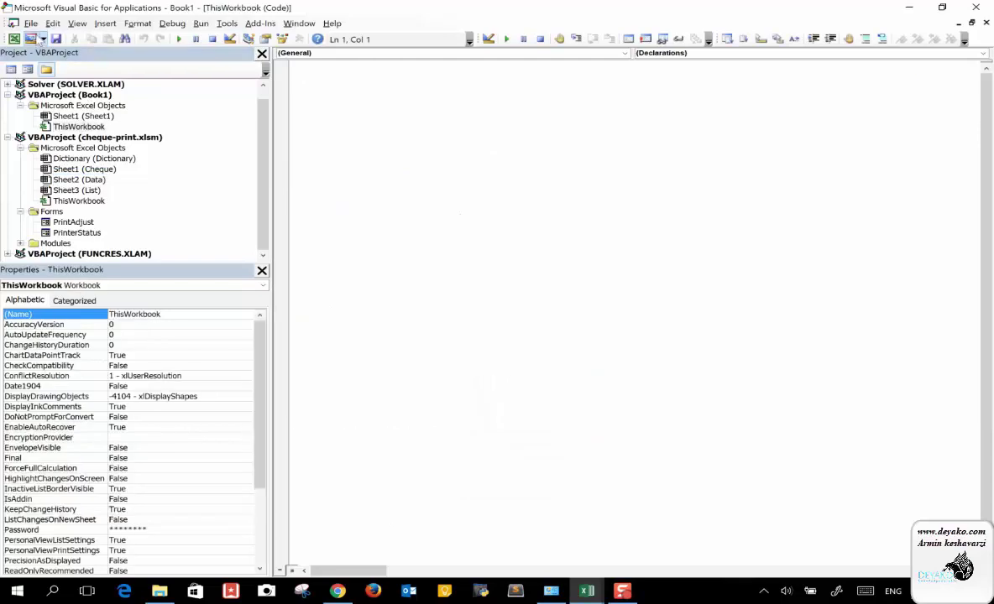
left_click(42, 38)
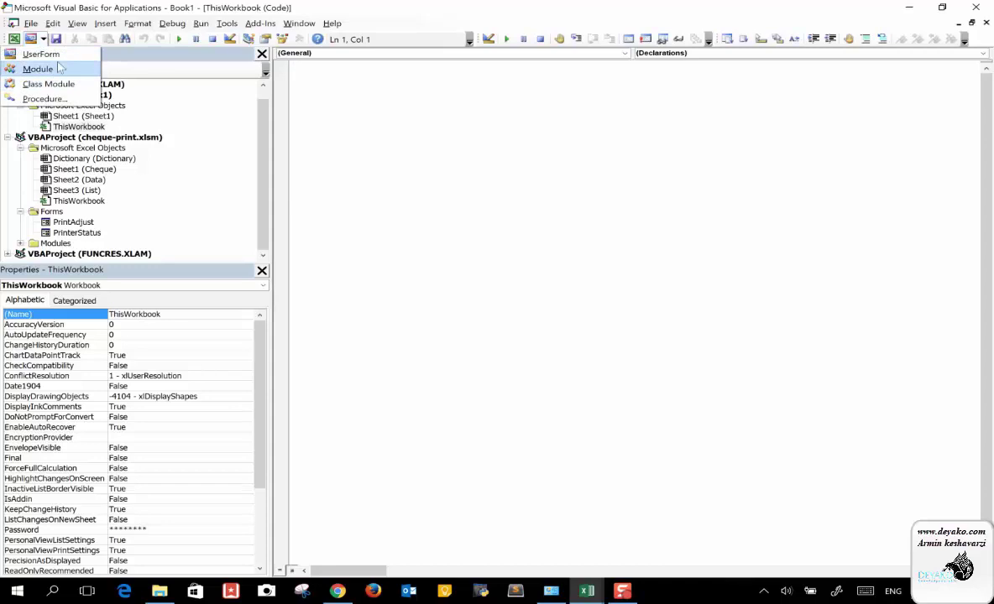
left_click(61, 72)
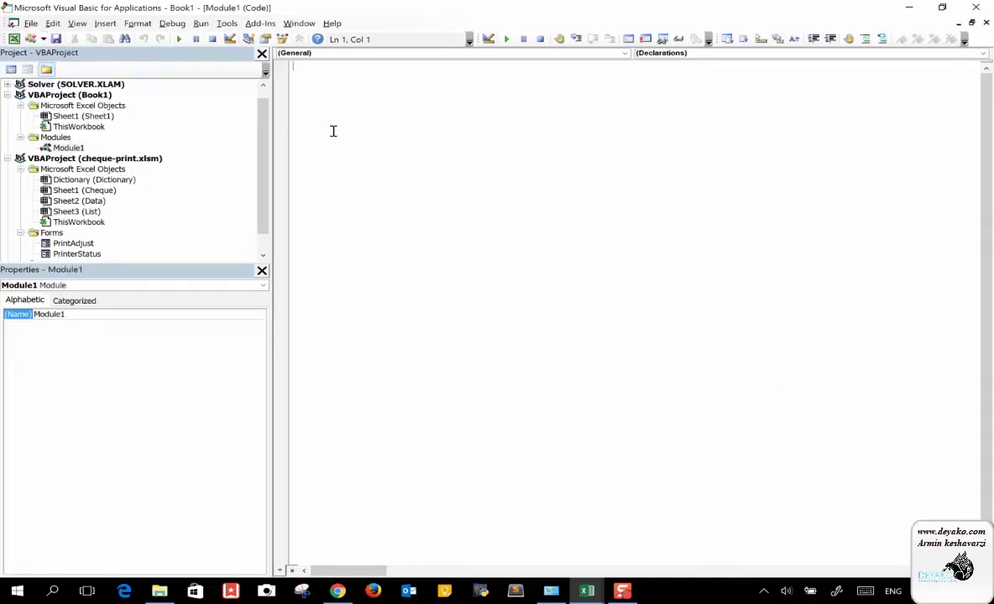
type("s")
key("BackSpace")
key("BackSpace")
key("BackSpace")
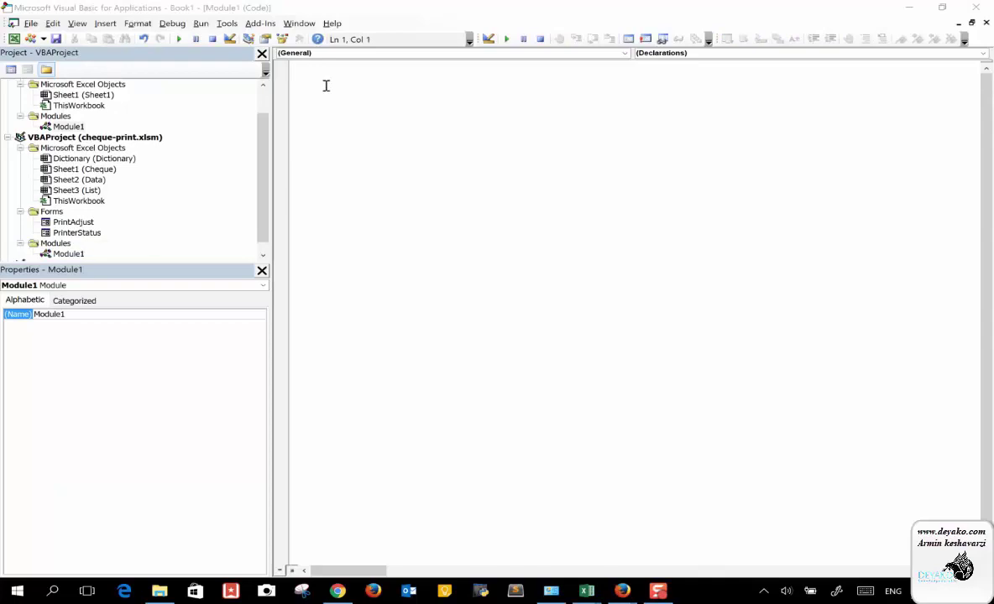
left_click(325, 85)
type("function itre")
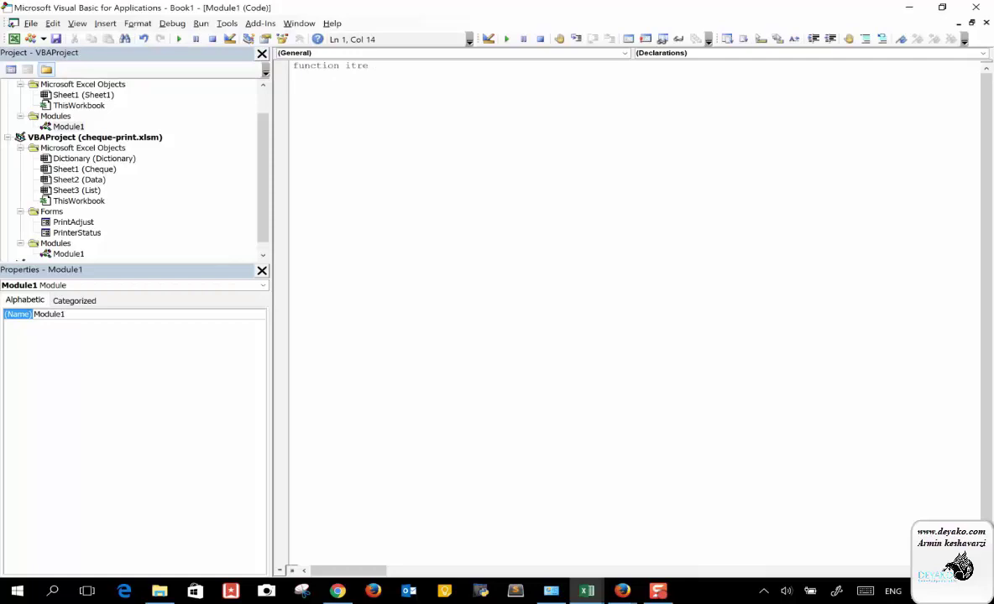
key("BackSpace")
key("BackSpace")
key("BackSpace")
key("BackSpace")
type("ative()")
key("Return")
Add comment lines 'for, 'while and 'for each inside the function, separated by blank lines.
key("Return")
key("Return")
key("Return")
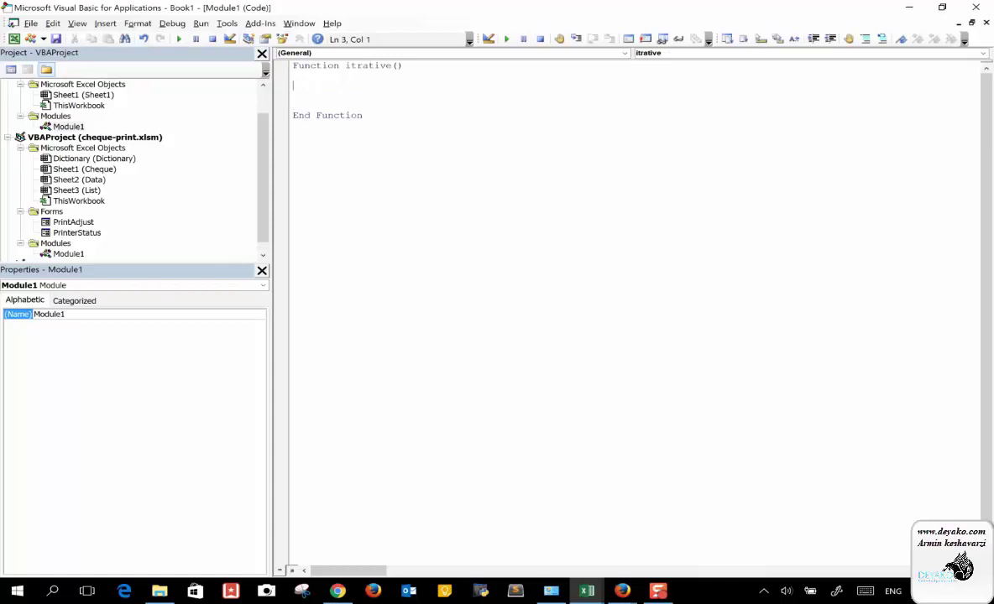
key("Up")
key("Up")
type("'for")
key("Return")
key("Return")
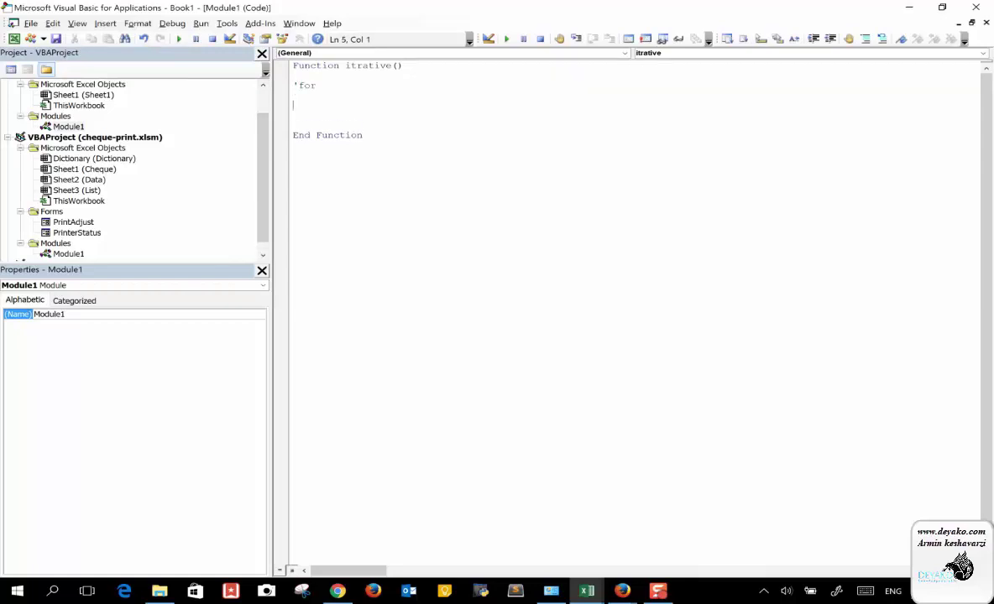
type("'while")
key("Return")
key("Return")
key("Return")
type("'")
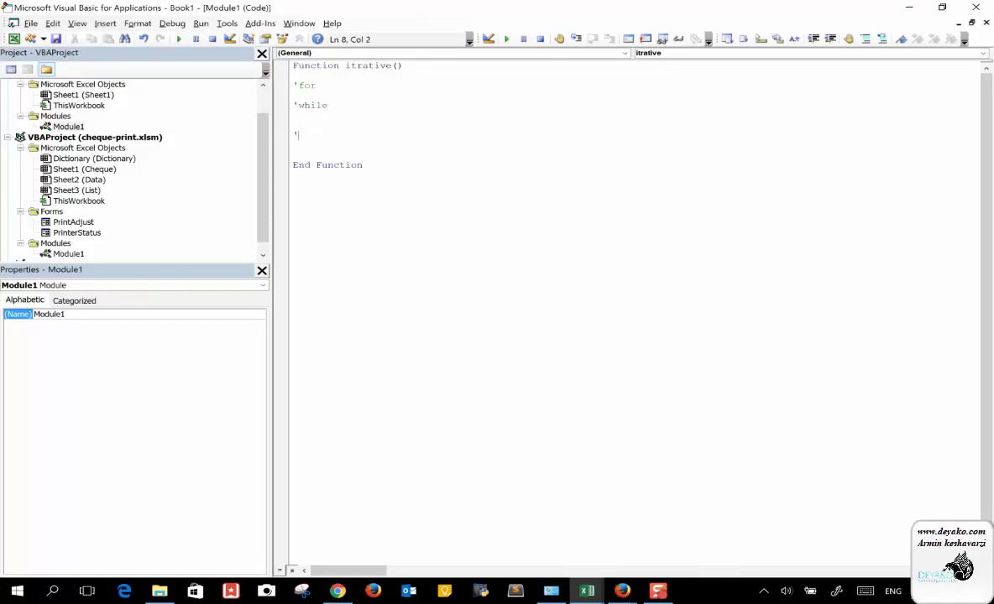
type("for each")
key("Return")
key("Return")
left_click(328, 85)
key("Return")
key("Return")
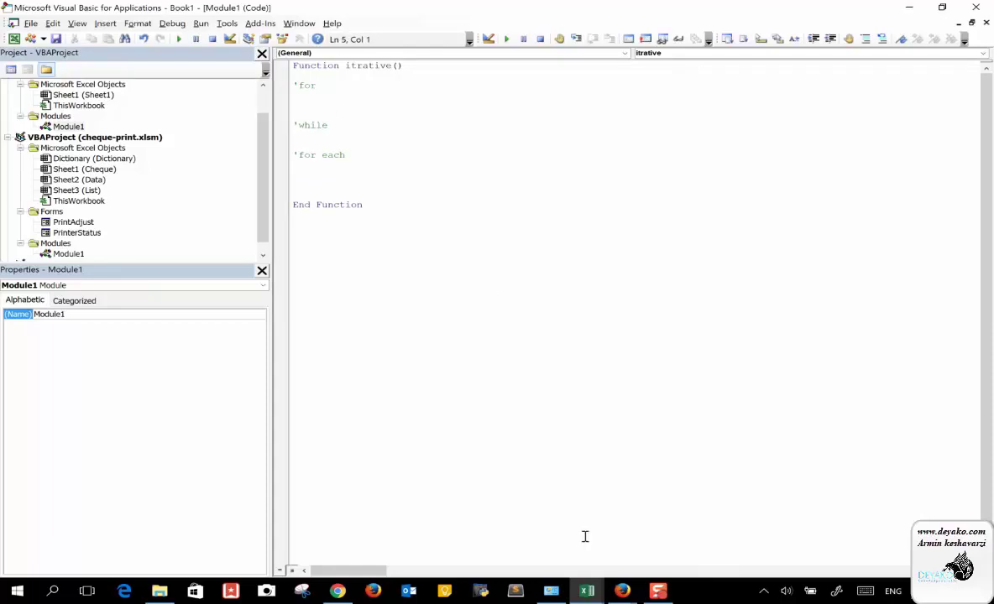
mouse_move(586, 590)
Switch to Book1, discard a stray formula started in C1, and select cell A1.
left_click(587, 591)
left_click(689, 534)
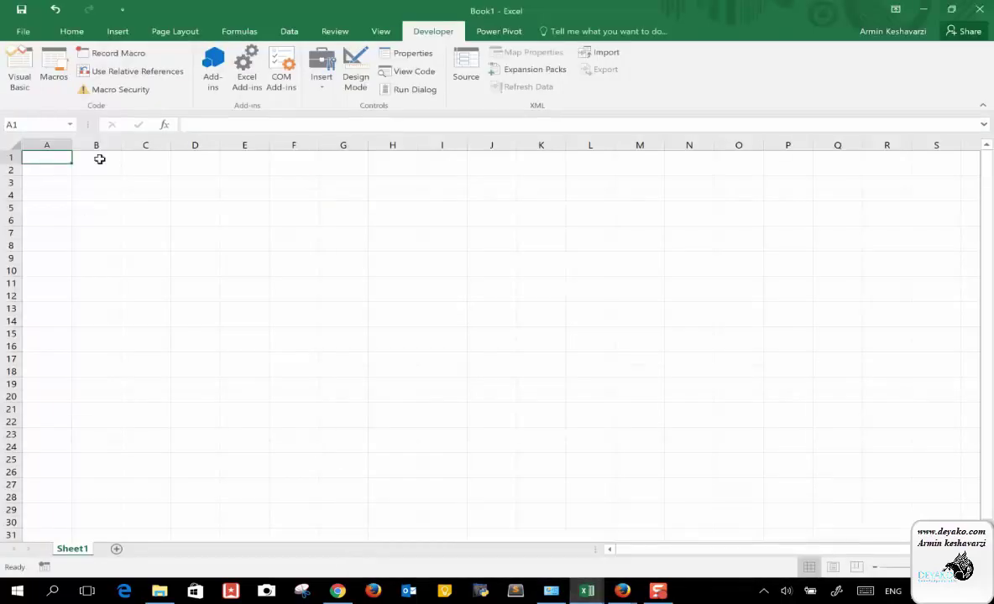
left_click(135, 159)
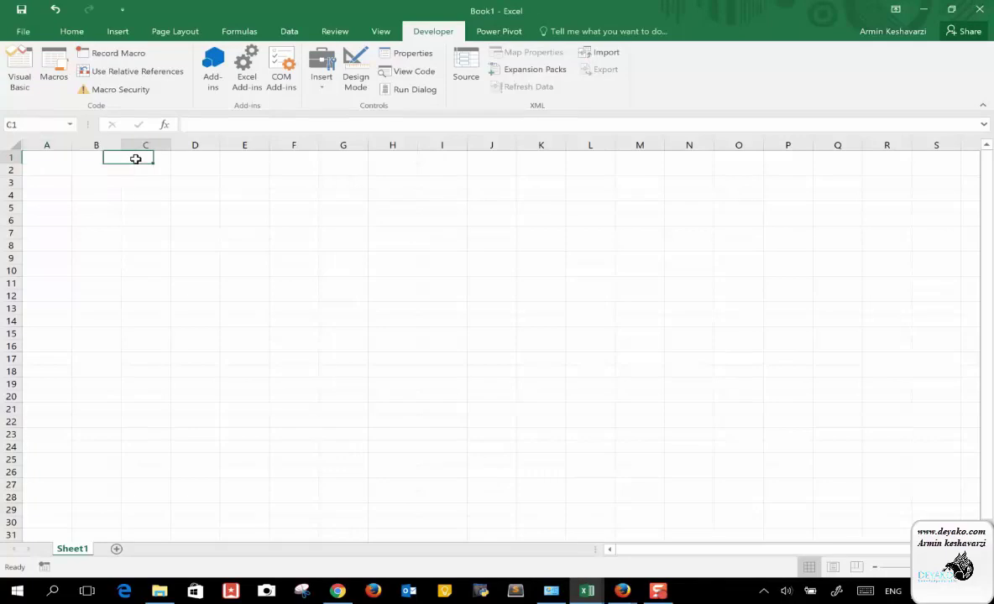
type("=ir")
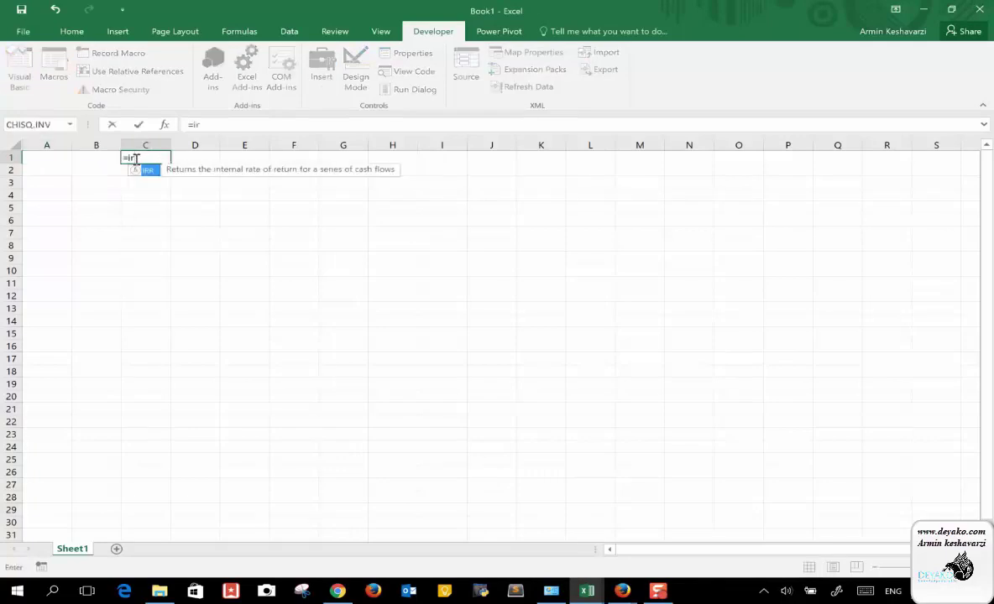
type("e")
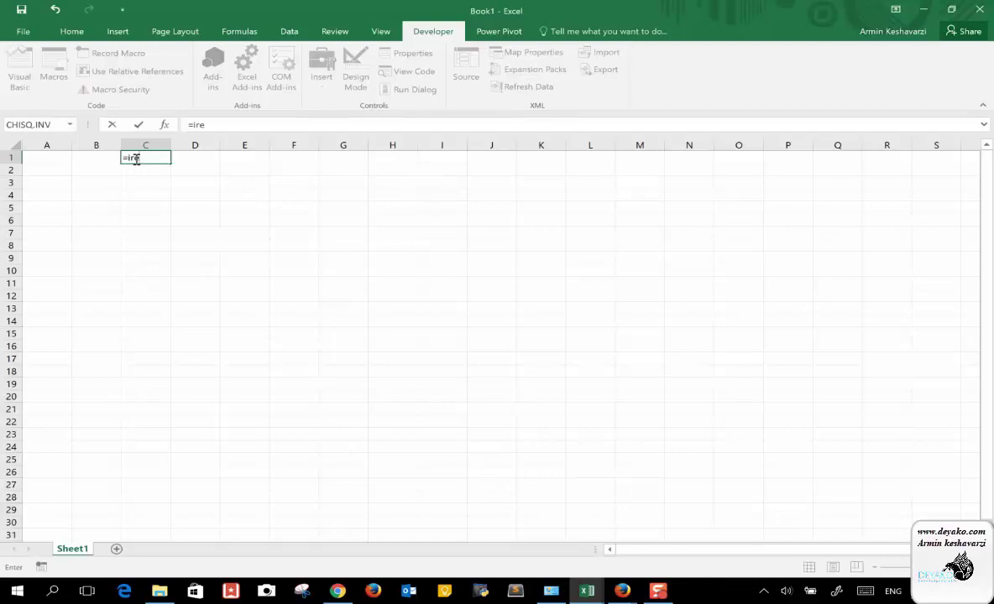
key("BackSpace")
key("BackSpace")
key("BackSpace")
key("BackSpace")
key("Escape")
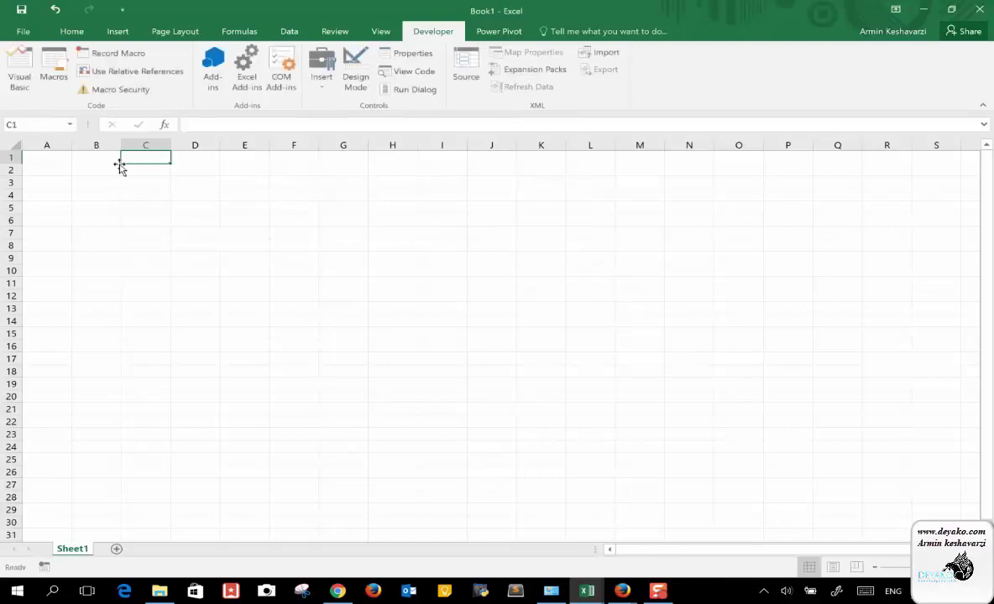
left_click(44, 158)
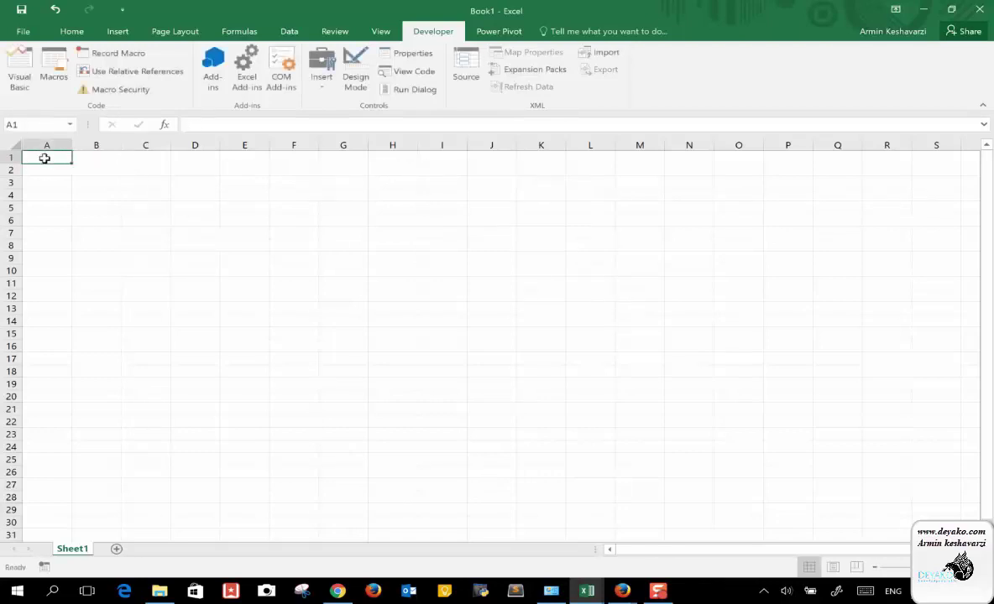
left_click(45, 143)
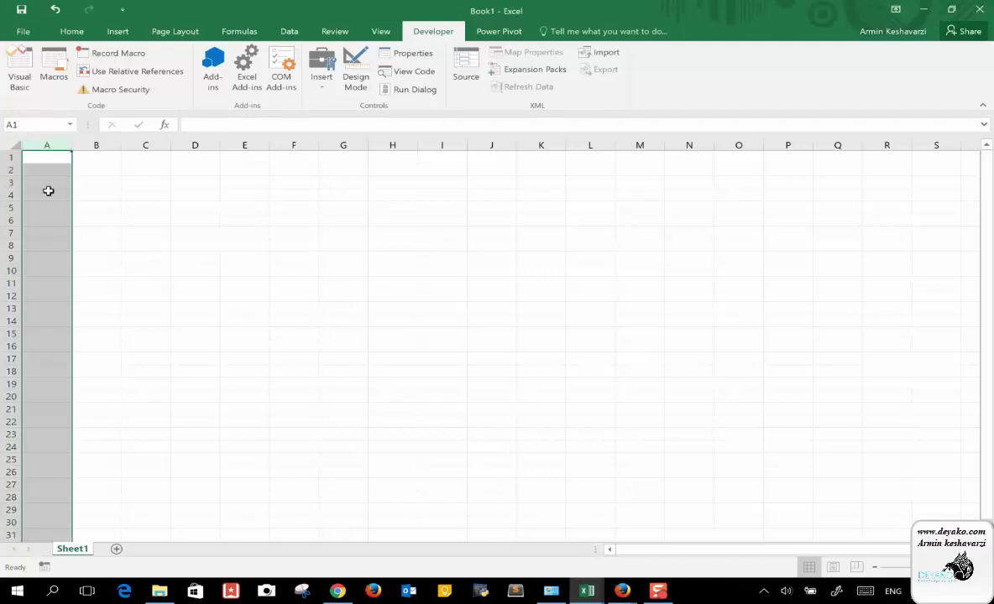
left_click(52, 158)
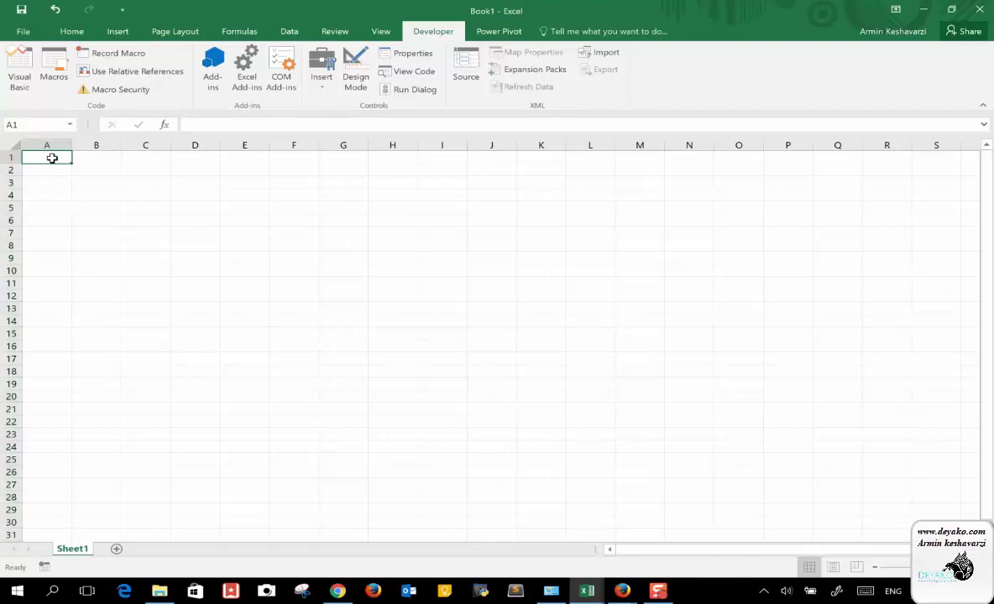
Enter 1, a, 3, 4, 5, 2, 3, 4, 5 down cells A1:A9.
type("1")
key("Return")
type("a")
key("Return")
type("3")
key("Return")
type("4")
key("Return")
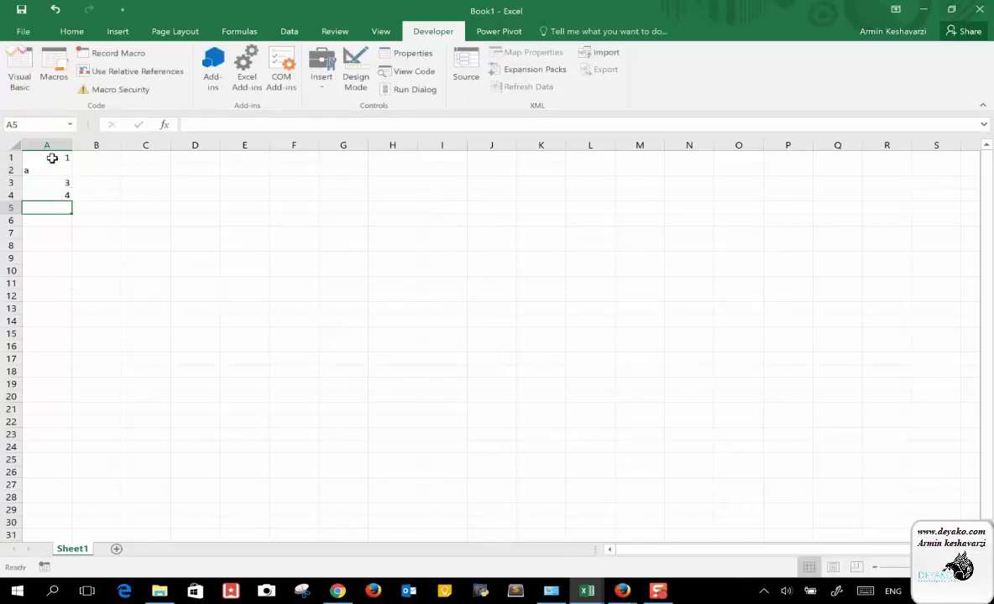
type("5")
key("Return")
type("2")
key("Return")
type("3")
key("Return")
type("4")
key("Return")
type("5")
key("Return")
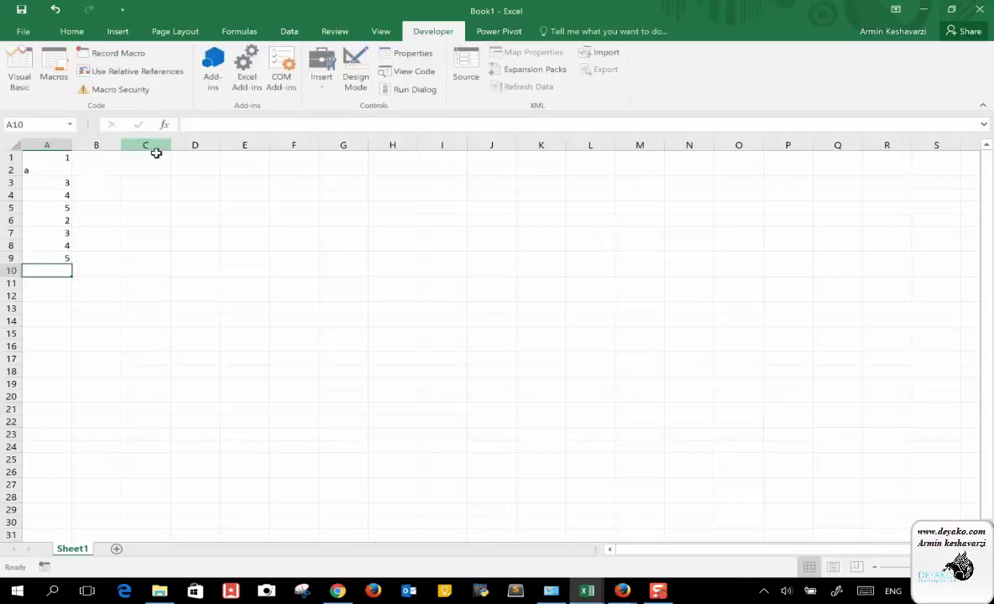
Label C1:C3 as sumation, avreage and std.
left_click(156, 157)
type("sumation")
key("Return")
type("avr")
key("BackSpace")
type("reage")
key("Return")
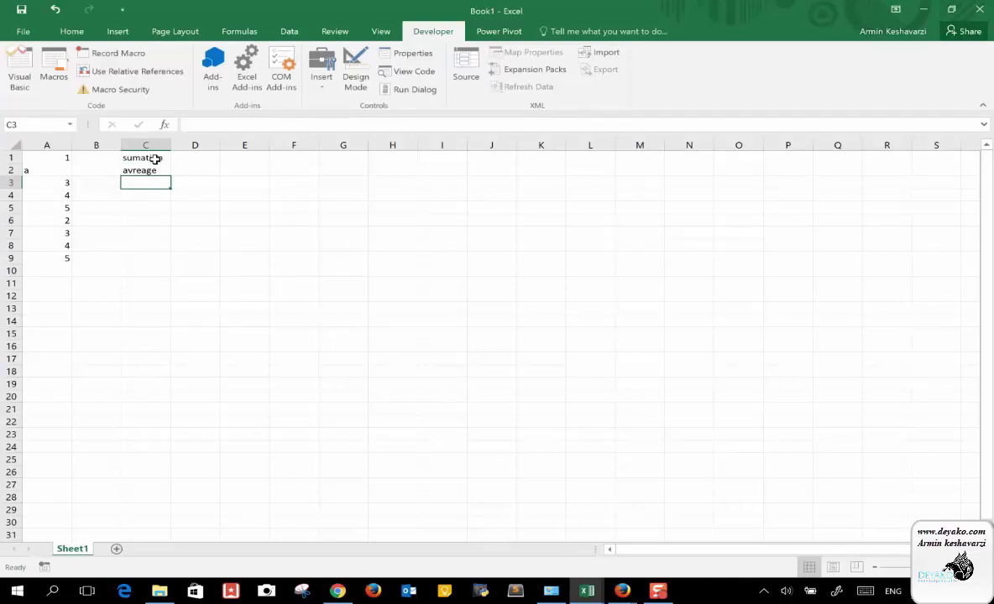
type("std")
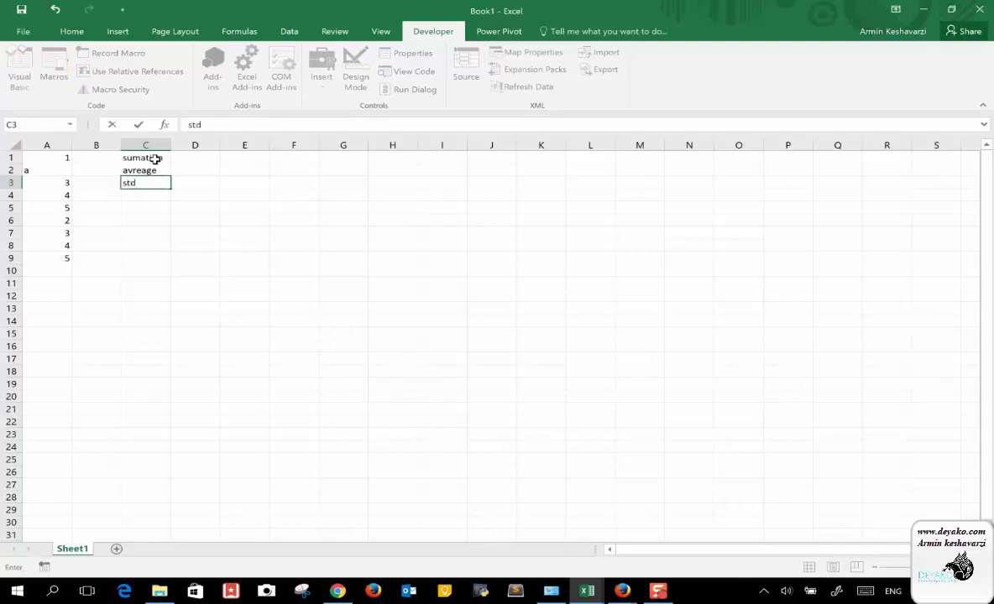
left_click(193, 160)
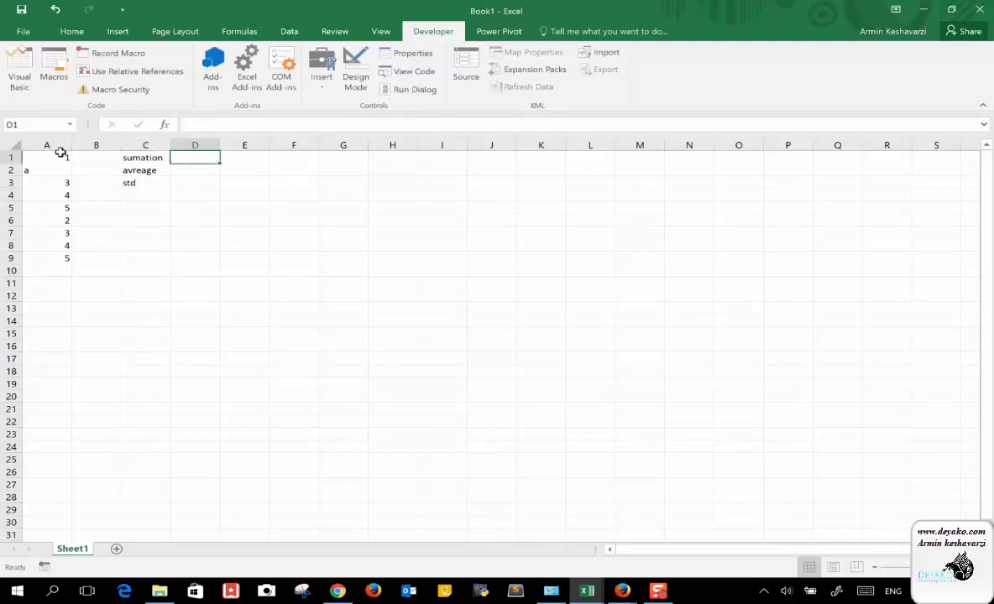
Replace A7 with the text b and check the count and sum of A1:A10.
left_click_drag(45, 156, 62, 318)
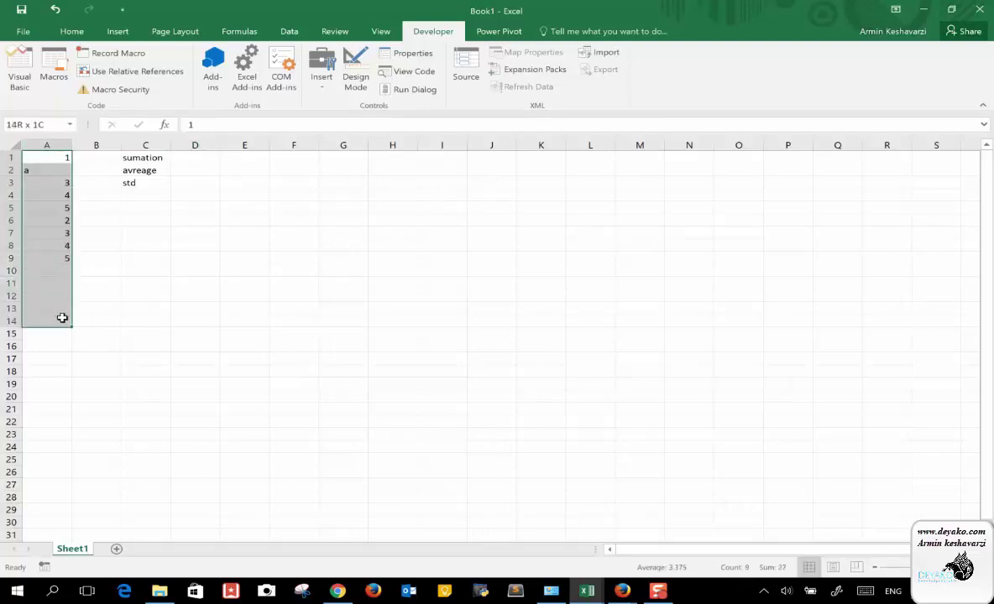
left_click(53, 235)
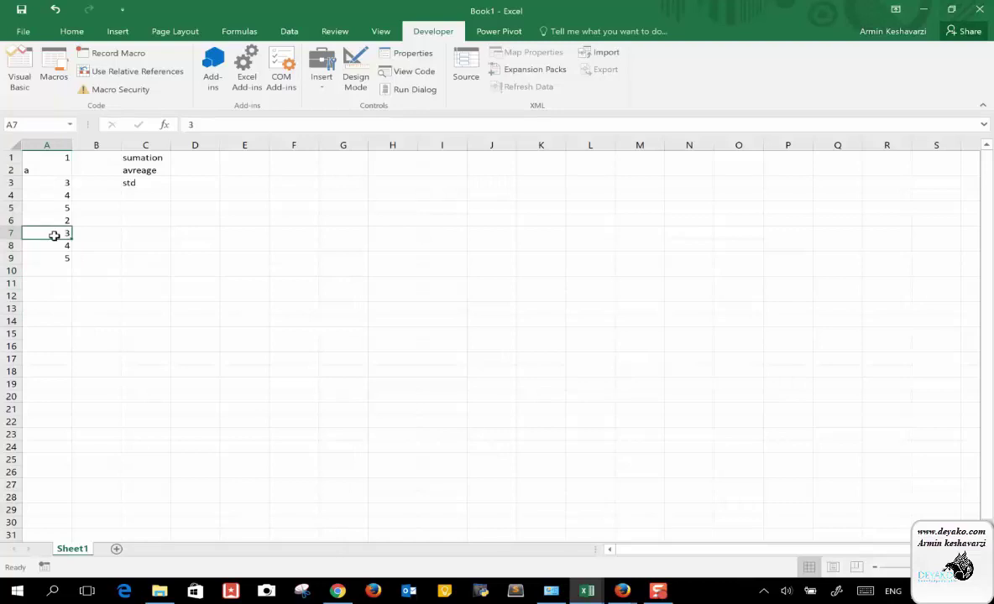
type("b")
key("Return")
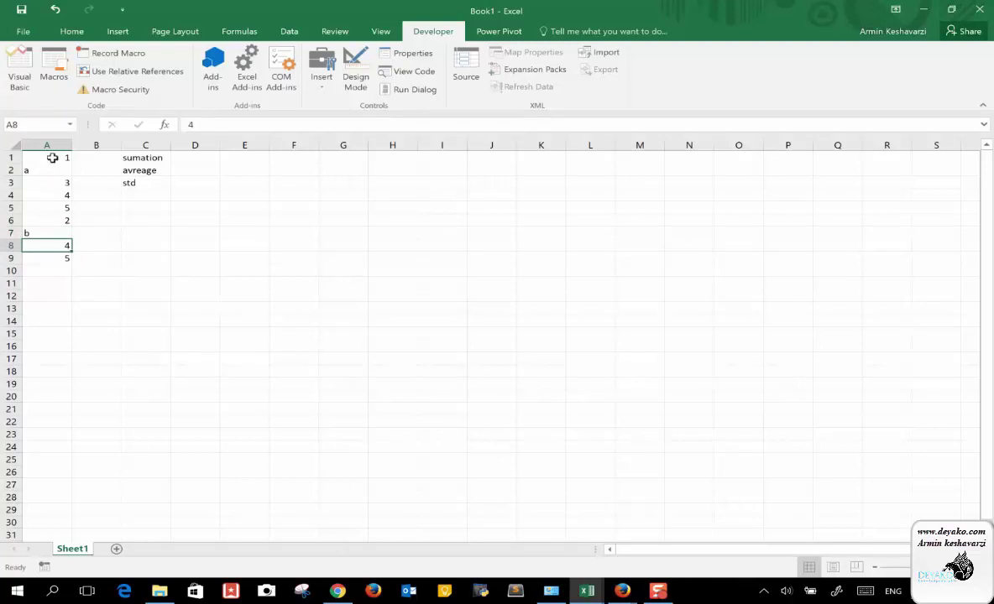
left_click_drag(52, 157, 45, 265)
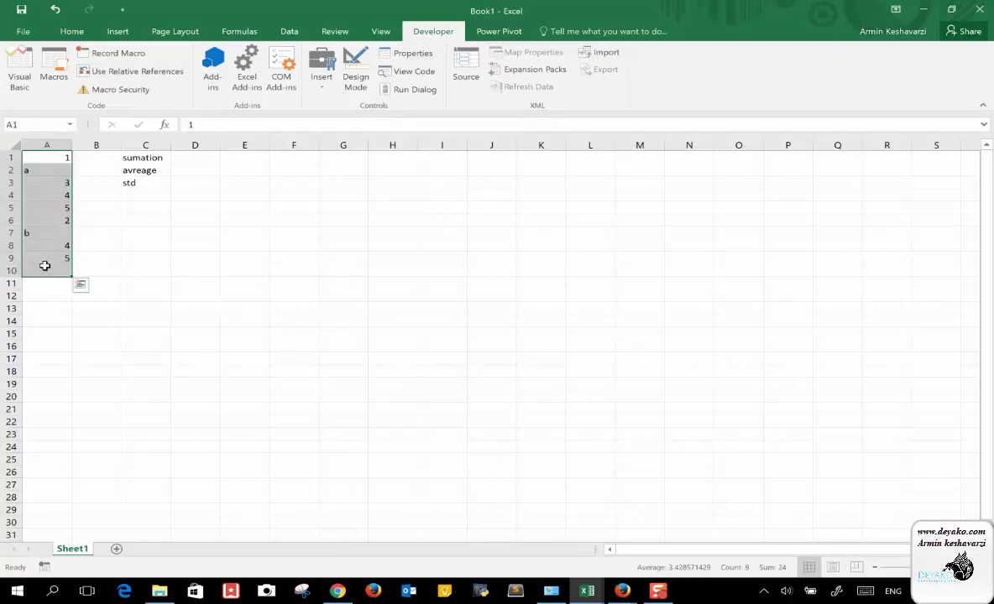
left_click(204, 155)
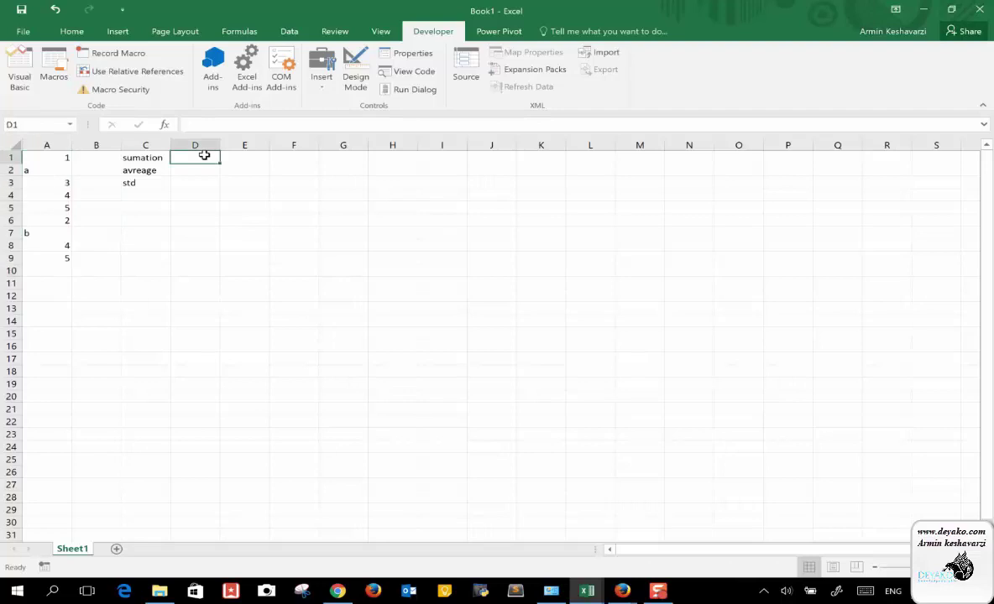
mouse_move(585, 594)
left_click(702, 536)
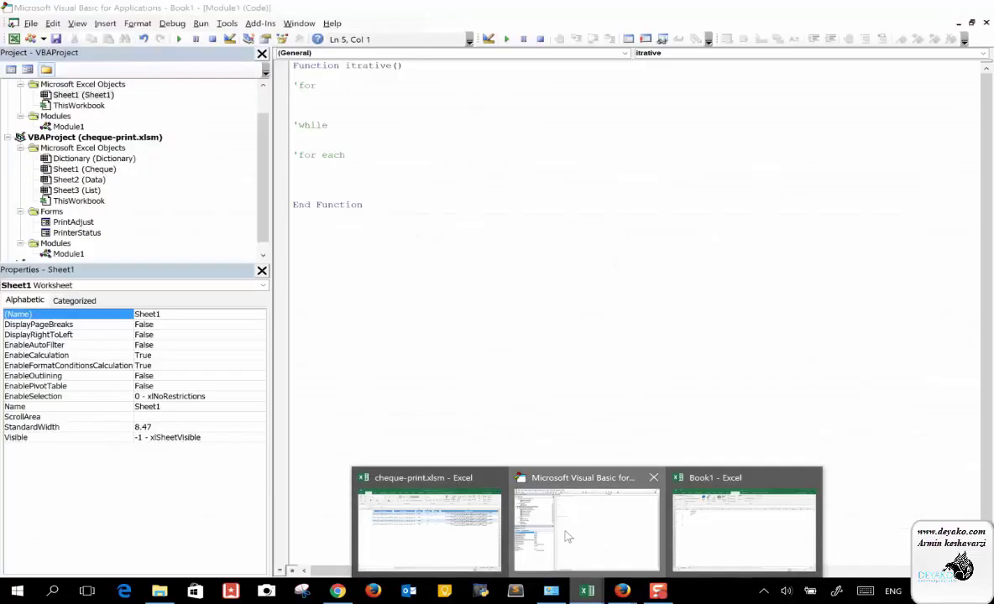
Write the loop header For i = 1 To Sheets(1).Range("A:A").Count.
left_click(567, 536)
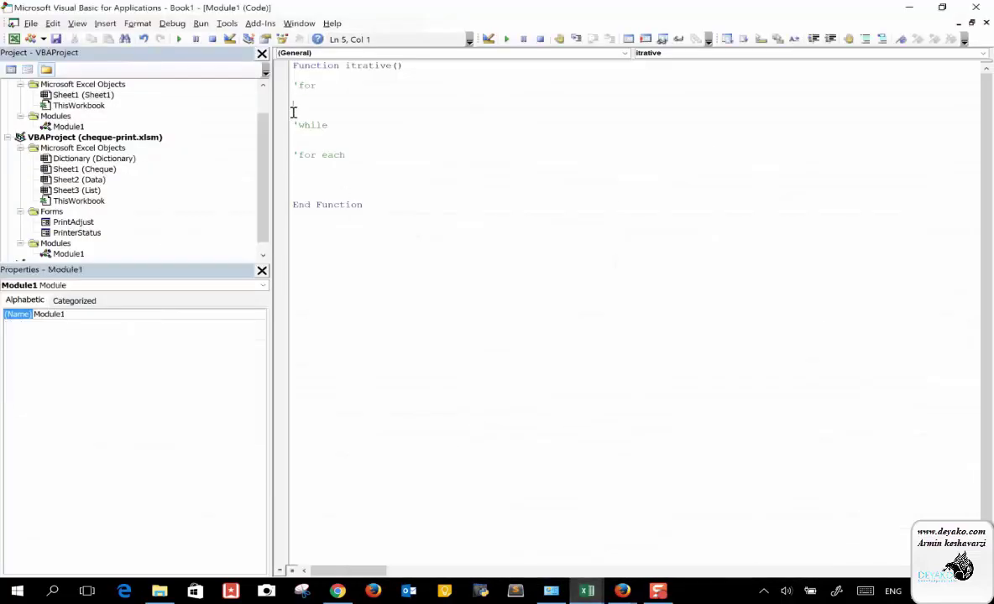
type("for i ")
type("= 1 ")
type("to")
mouse_move(525, 580)
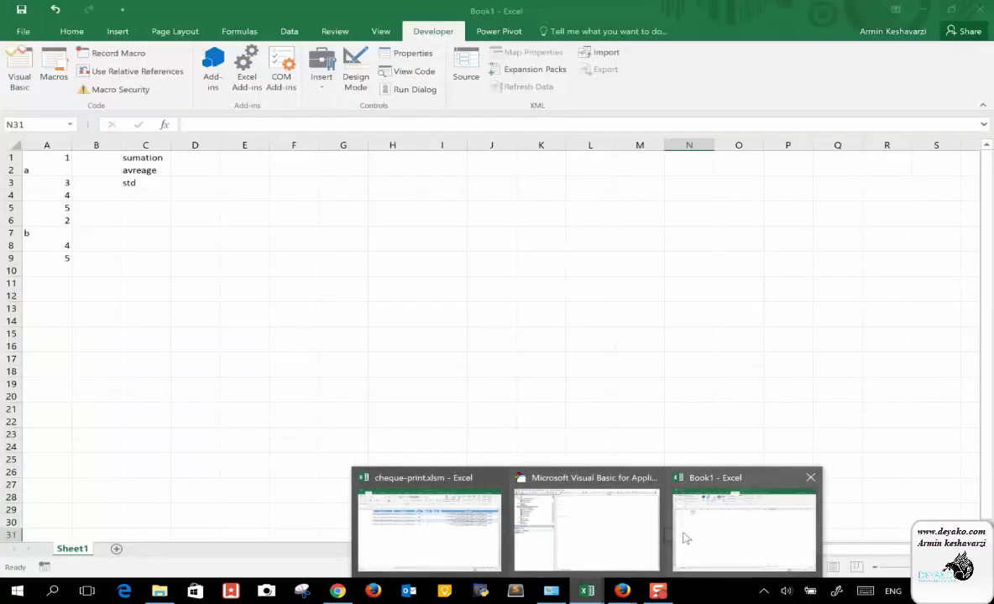
left_click(587, 524)
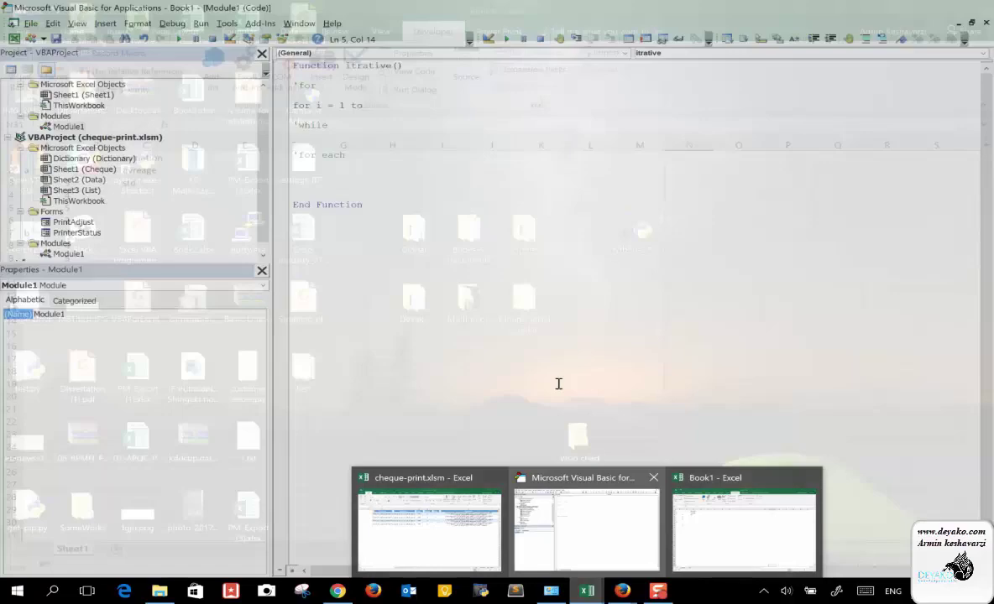
type("sheets(1")
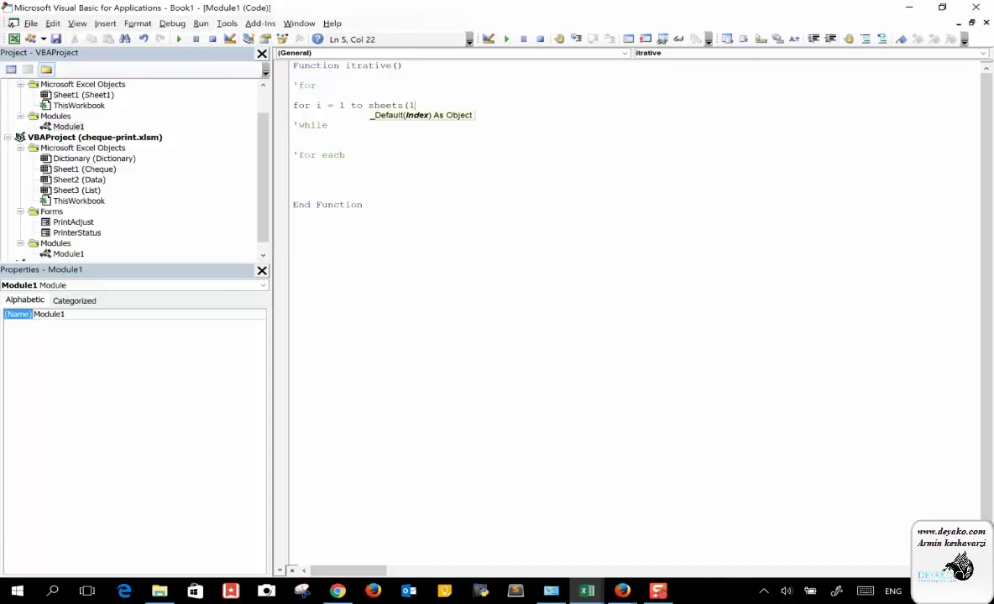
type(").range(\"A:A\").count")
key("Return")
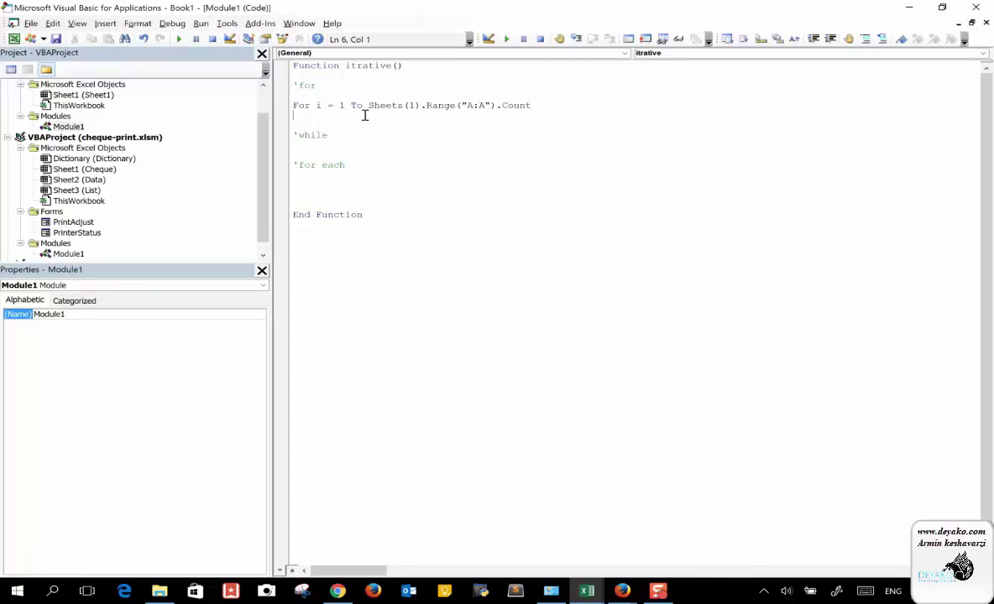
Close the loop with Next i, leaving blank lines inside it.
key("Return")
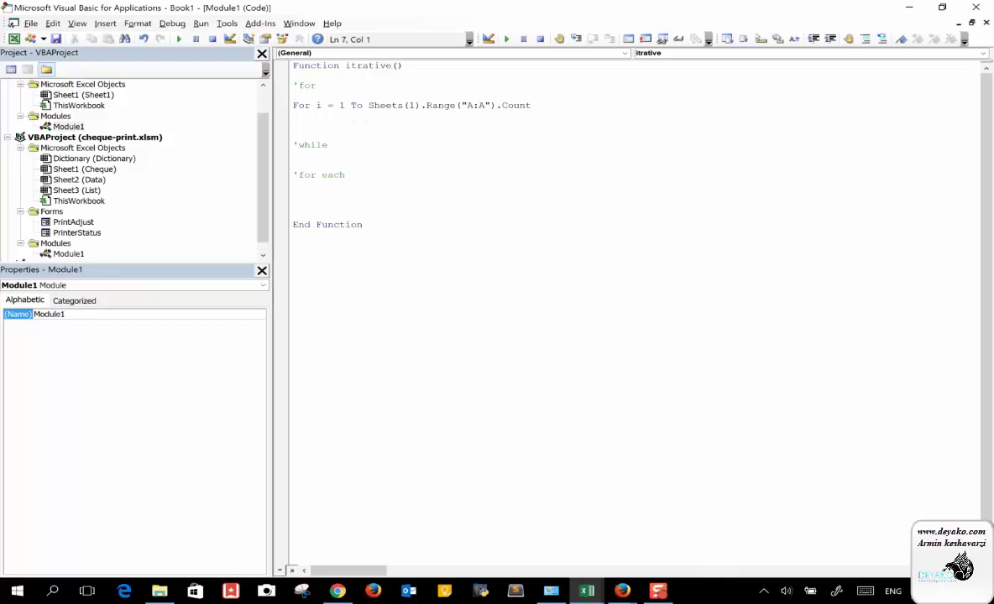
key("Return")
type("next i")
key("Up")
key("Up")
key("Up")
key("Return")
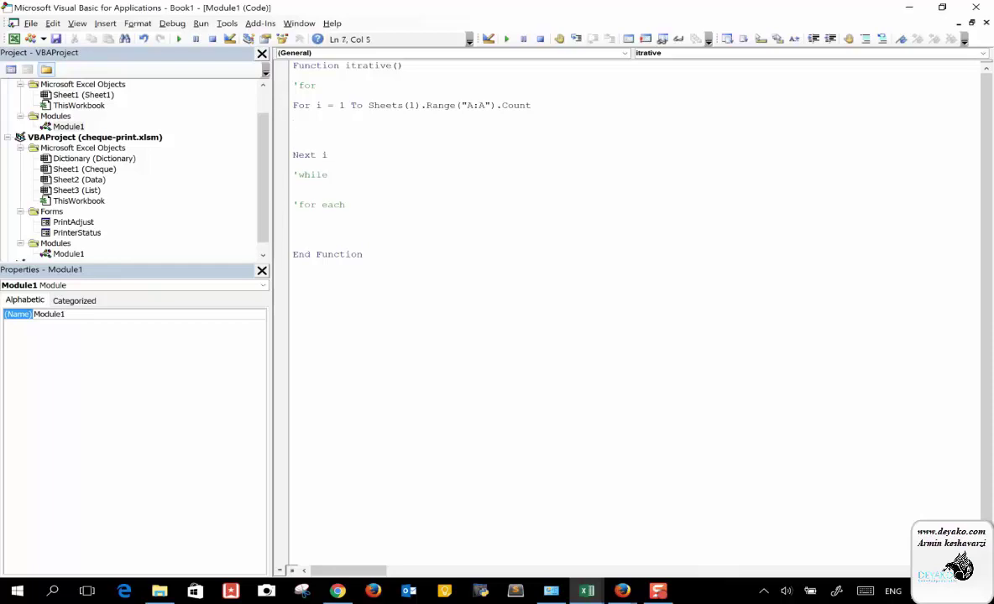
Write If Sheets(1).Cells(i,1) > -1 Then inside the loop, clearing a compile error.
type("if ")
type("sheets(1).cells(")
type("i,1) =")
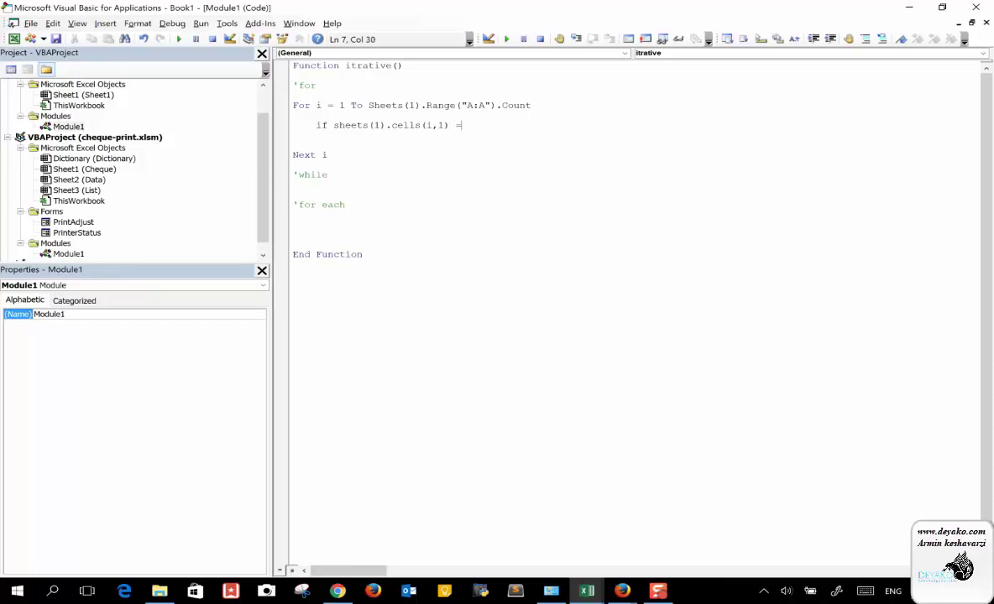
key("BackSpace")
type(">0")
key("BackSpace")
type("-1")
key("Return")
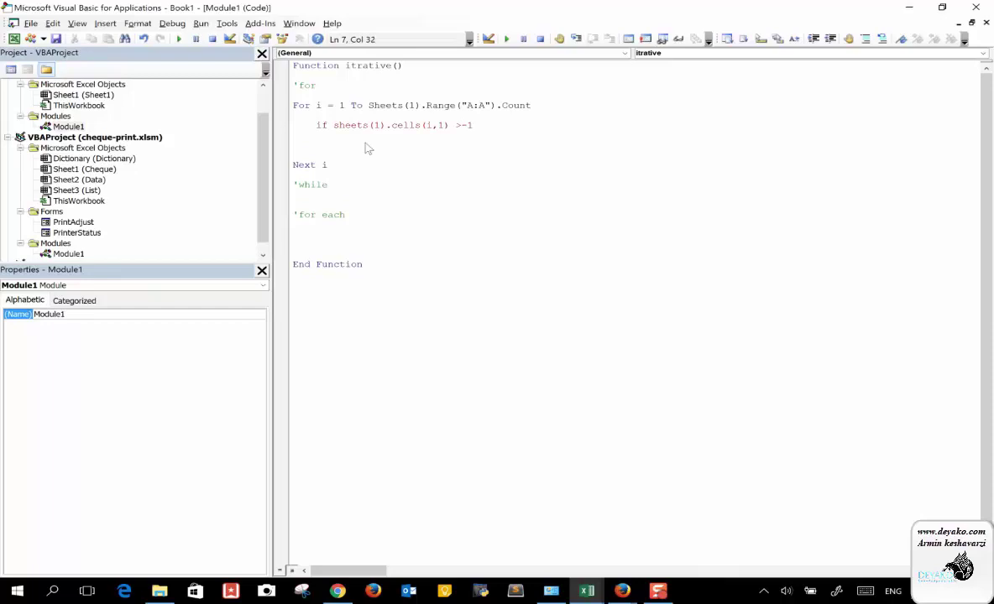
left_click(480, 350)
type("then")
key("Return")
key("Return")
key("Return")
Close the If block with End If, leaving a blank line inside it.
type("end if")
key("Up")
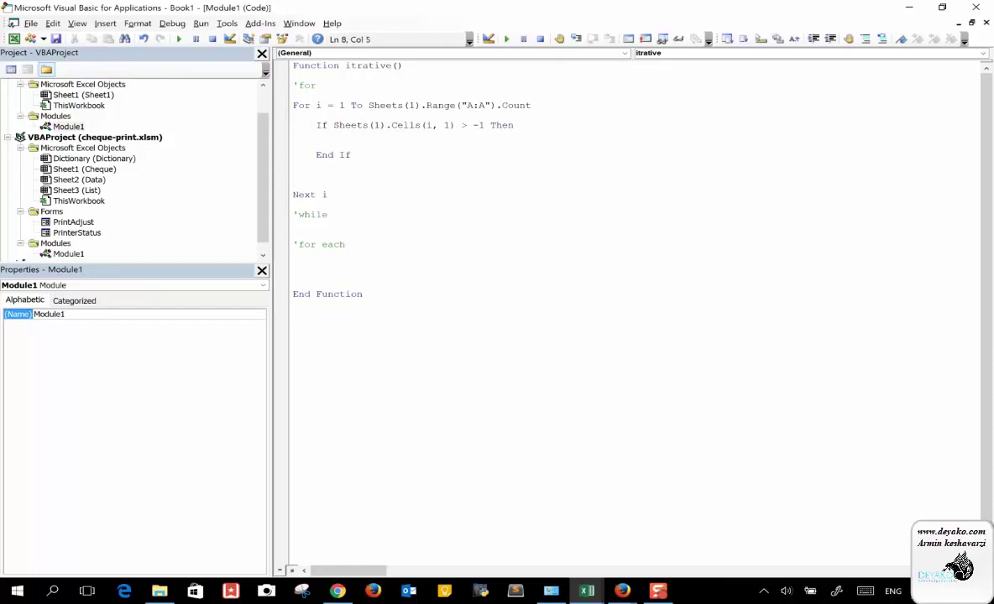
key("Return")
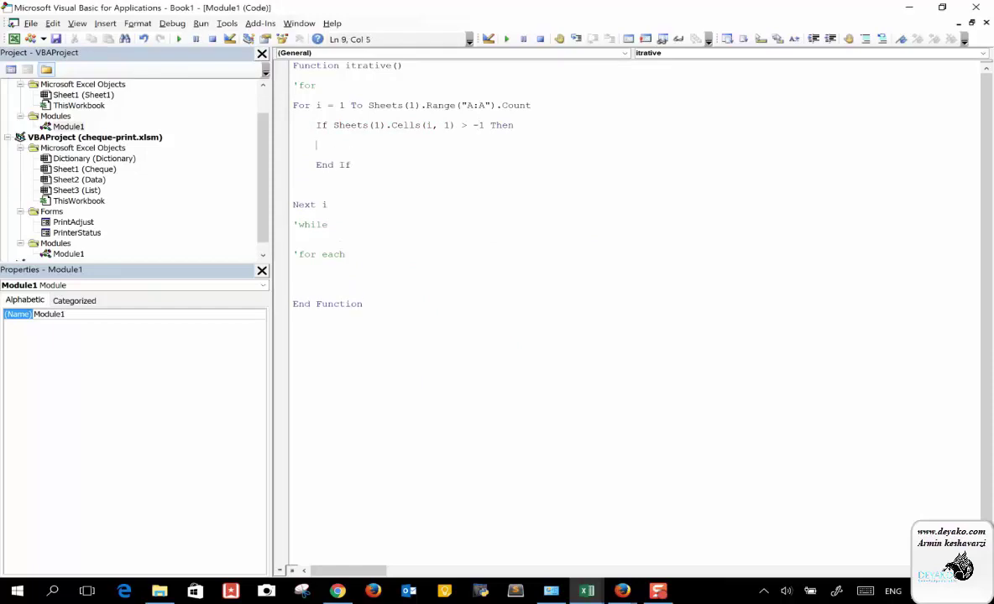
left_click(298, 95)
Initialize sumation = 0 on a new line above the For loop.
key("Return")
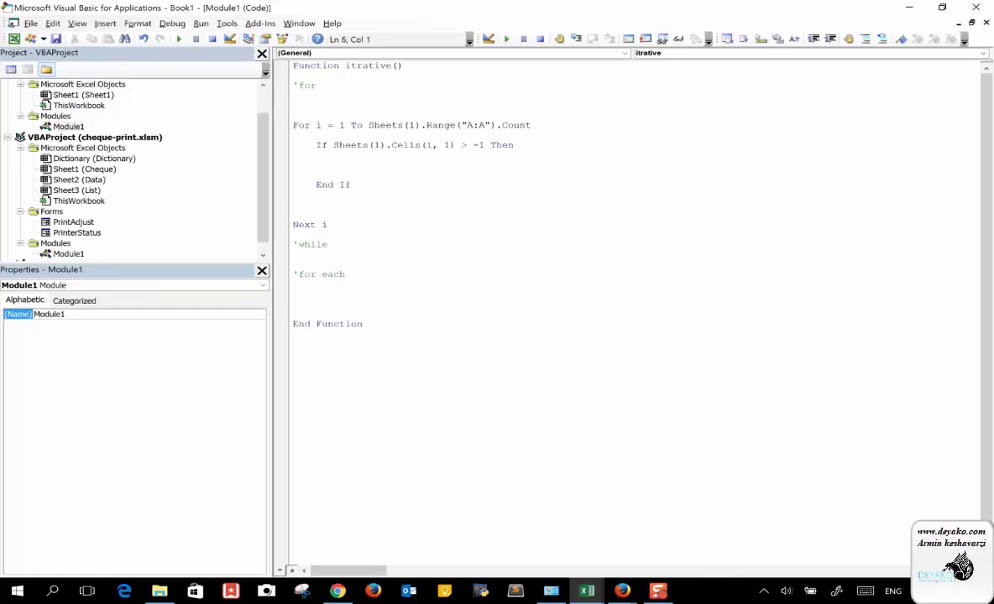
type("sumation =")
key("Return")
Inside the If block, add sumation = sumation + Sheets(1).Cells(i, 1) using the copied cell reference.
left_click(333, 178)
type("sumation = su")
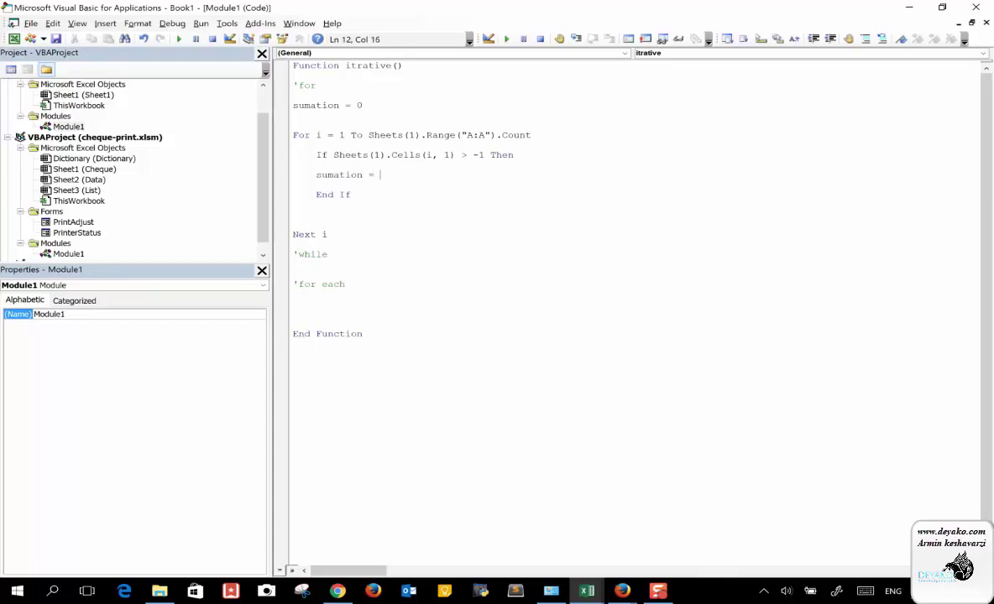
type("mation ")
type("+")
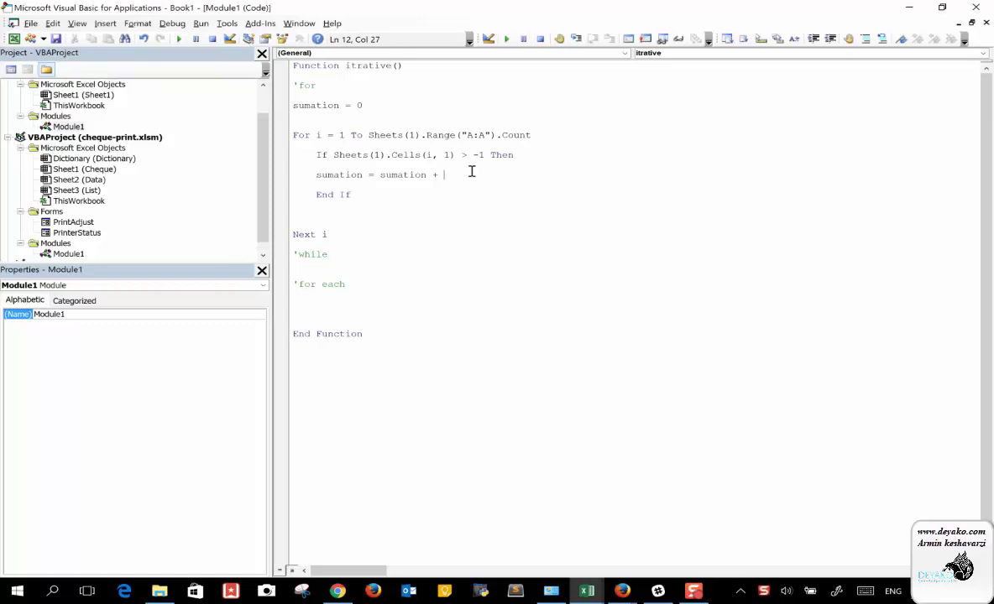
left_click(312, 155)
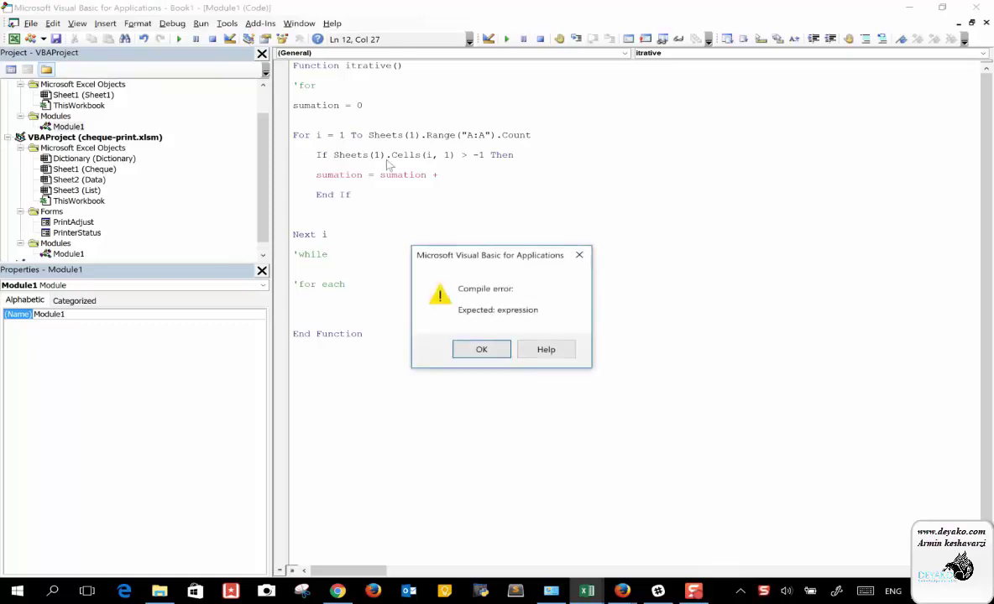
left_click(481, 349)
left_click_drag(333, 155, 456, 156)
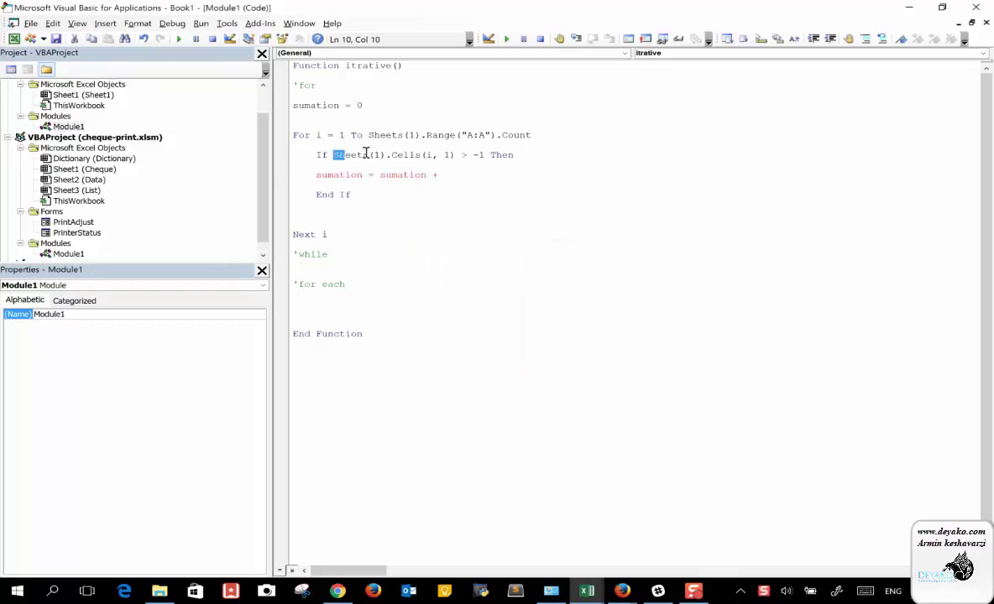
key("ctrl+c")
left_click(463, 174)
key("ctrl+v")
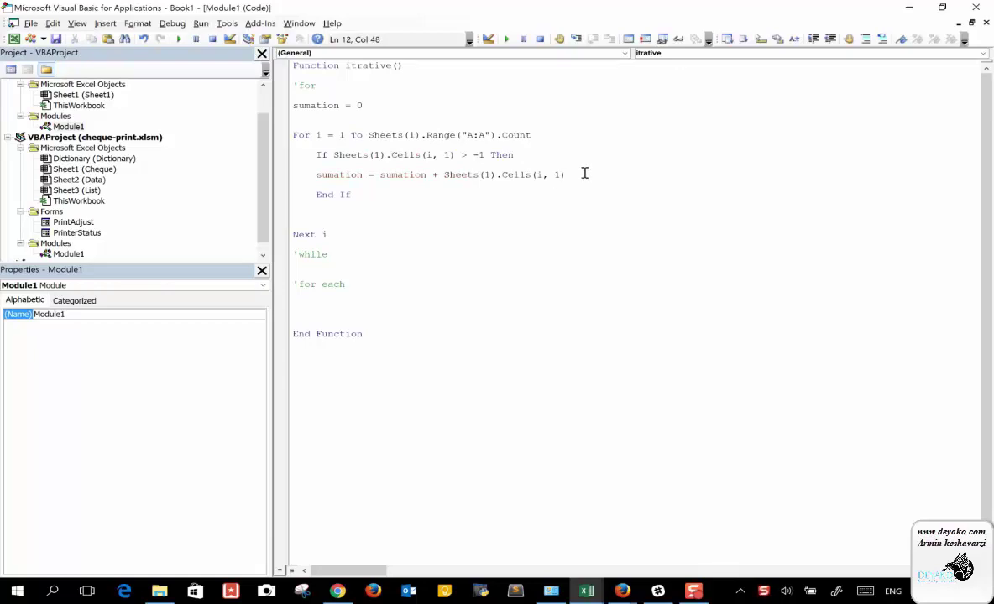
double_click(338, 175)
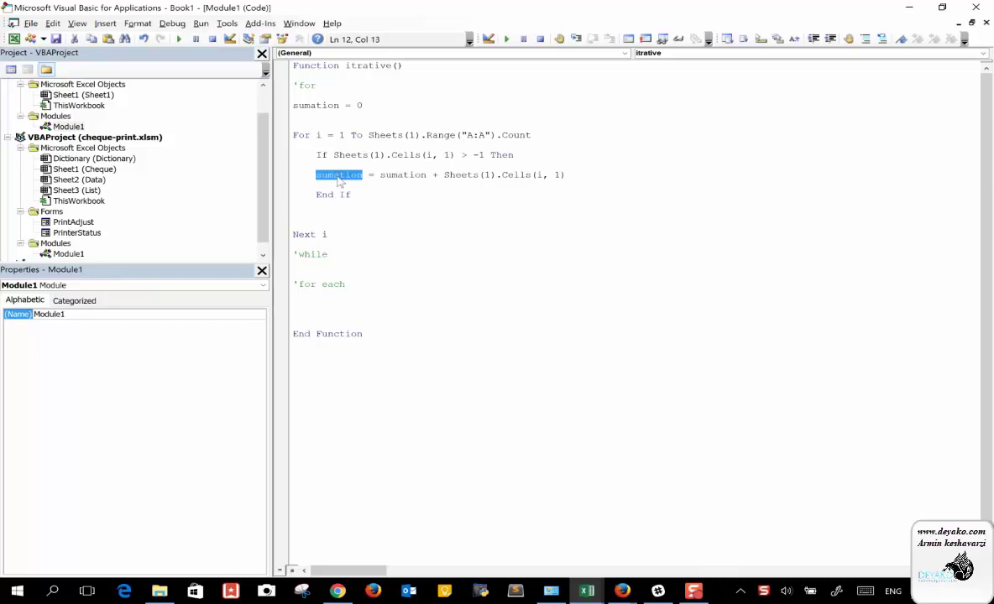
left_click(362, 117)
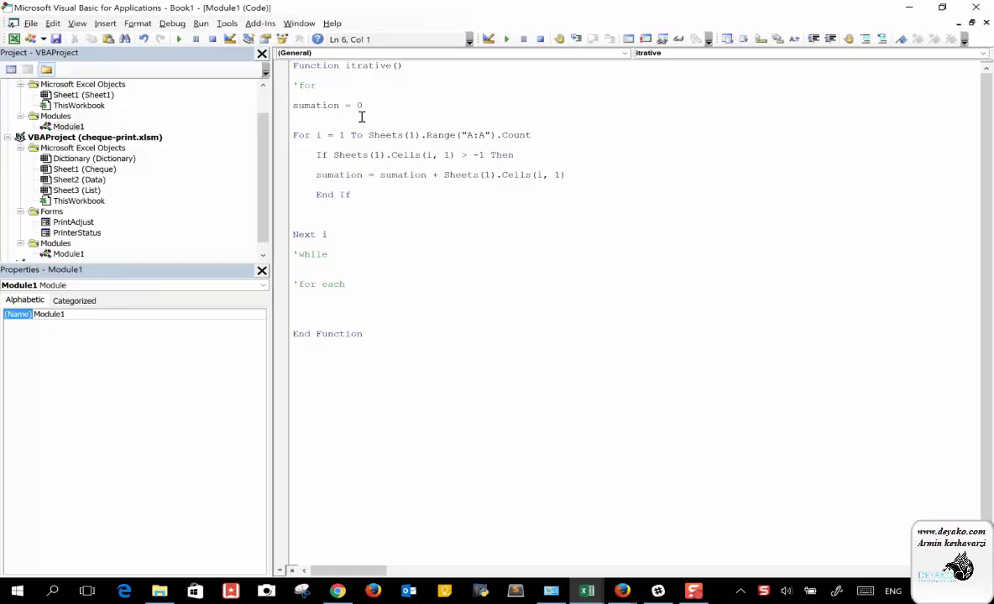
Add count = 0 before the loop and count = count + 1 inside the If block.
type("count")
type(" =0")
key("BackSpace")
left_click(515, 156)
key("Return")
key("Return")
type("count = count + 1")
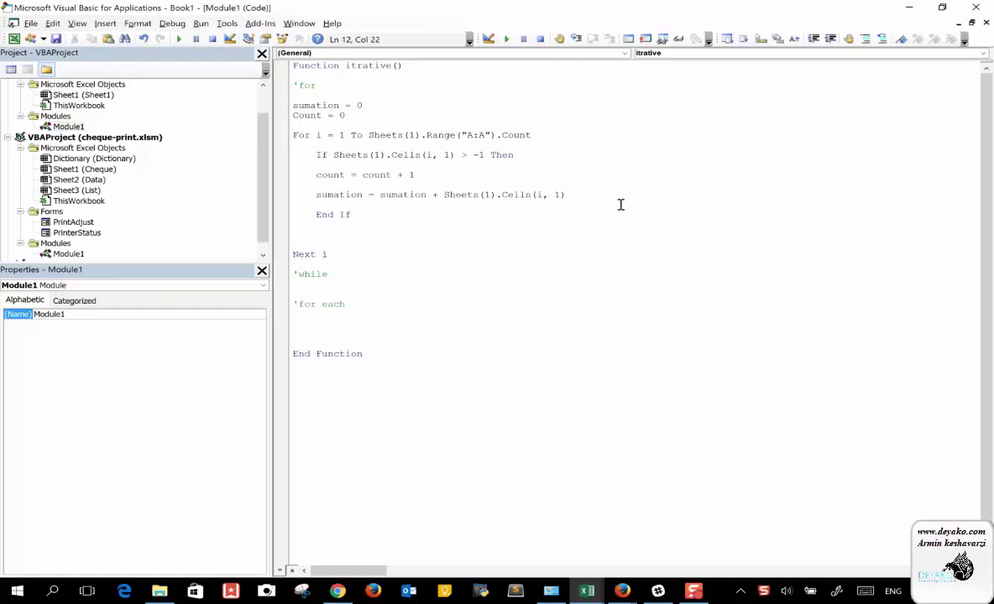
left_click(359, 215)
Rename the counter to Countcells on both lines and open a new line after Next i.
left_click(320, 115)
type("cells")
left_click(345, 175)
type("cells = Count")
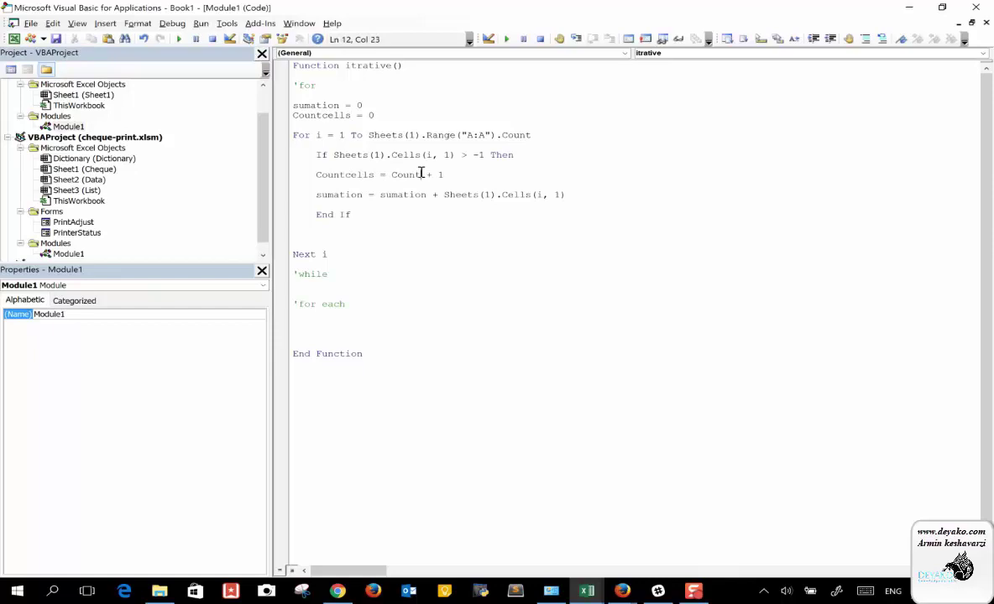
type("cells")
key("BackSpace")
key("BackSpace")
key("BackSpace")
key("BackSpace")
type("cells")
left_click(451, 223)
key("BackSpace")
key("BackSpace")
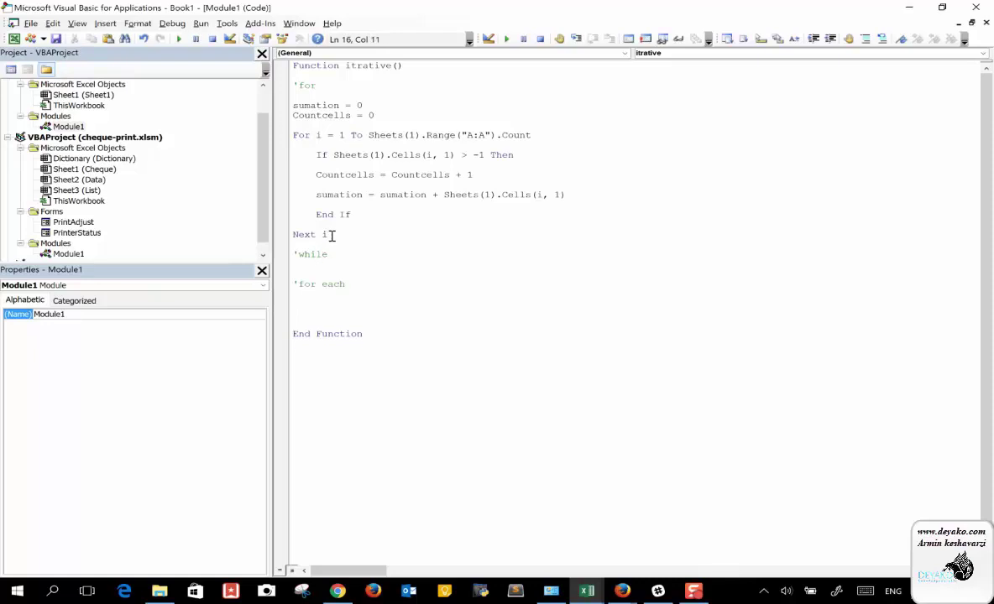
key("Return")
key("Return")
key("BackSpace")
key("BackSpace")
key("Return")
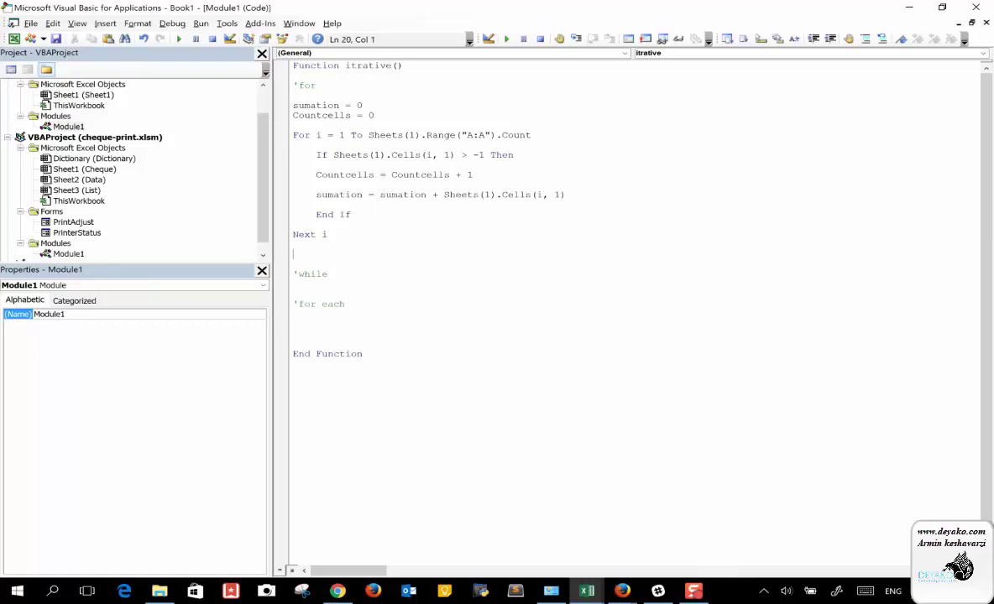
In Book1, shift the sumation, avreage and std labels down one row and enter count in C1.
mouse_move(587, 592)
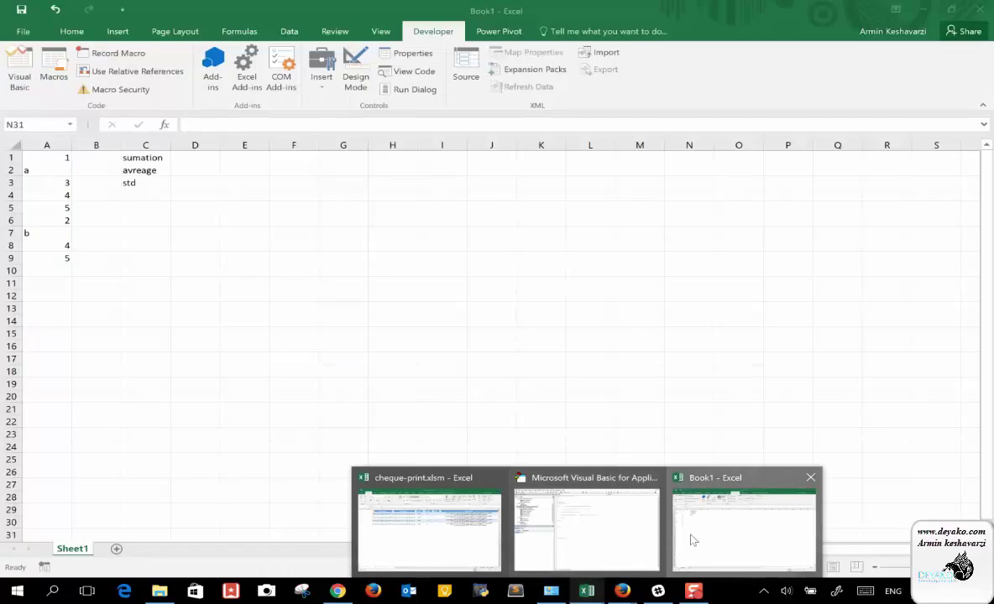
left_click(694, 537)
left_click(191, 161)
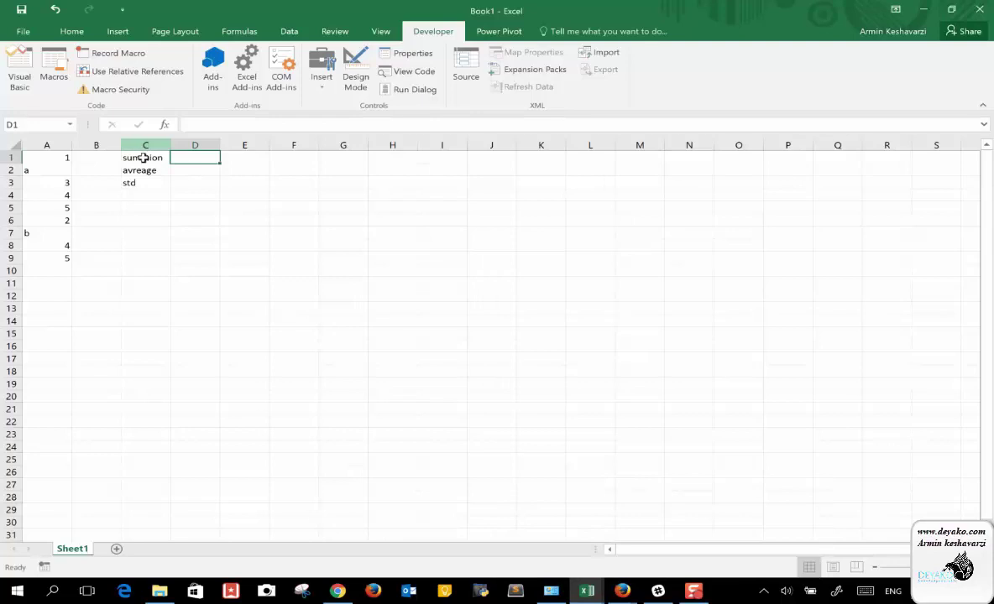
left_click_drag(144, 159, 143, 202)
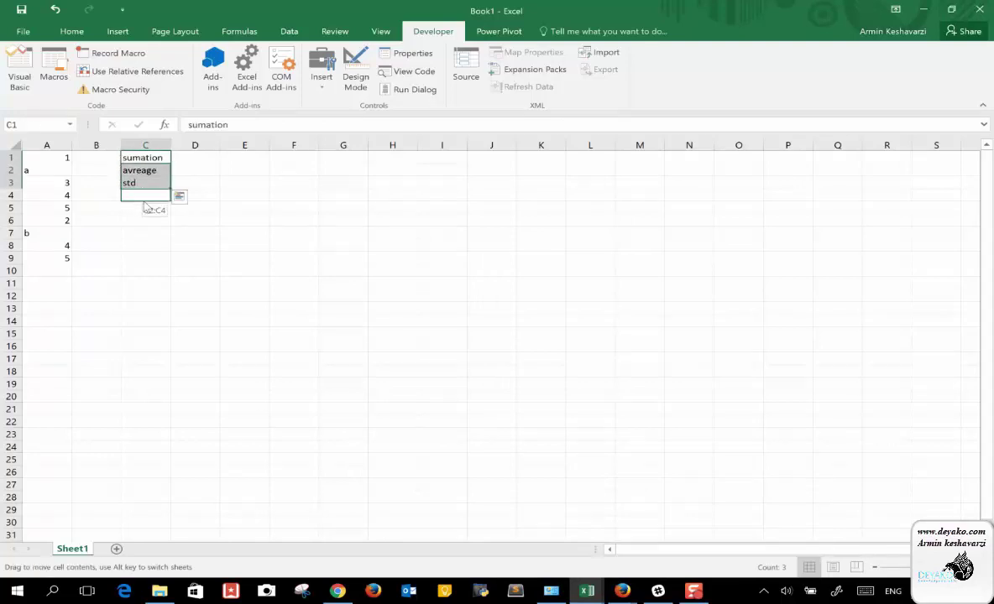
left_click(137, 157)
type("count")
key("Return")
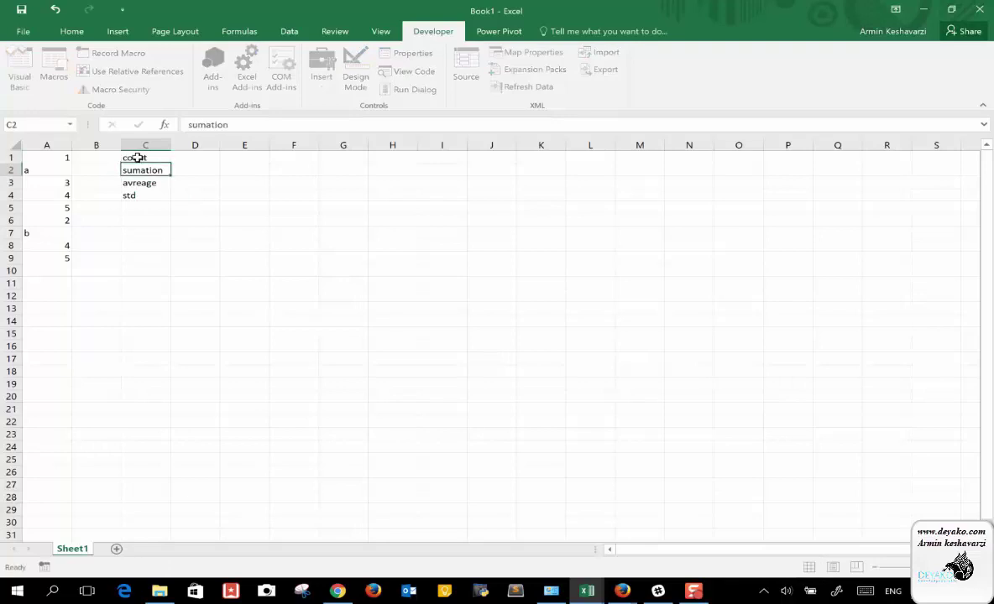
left_click(183, 155)
key("Down")
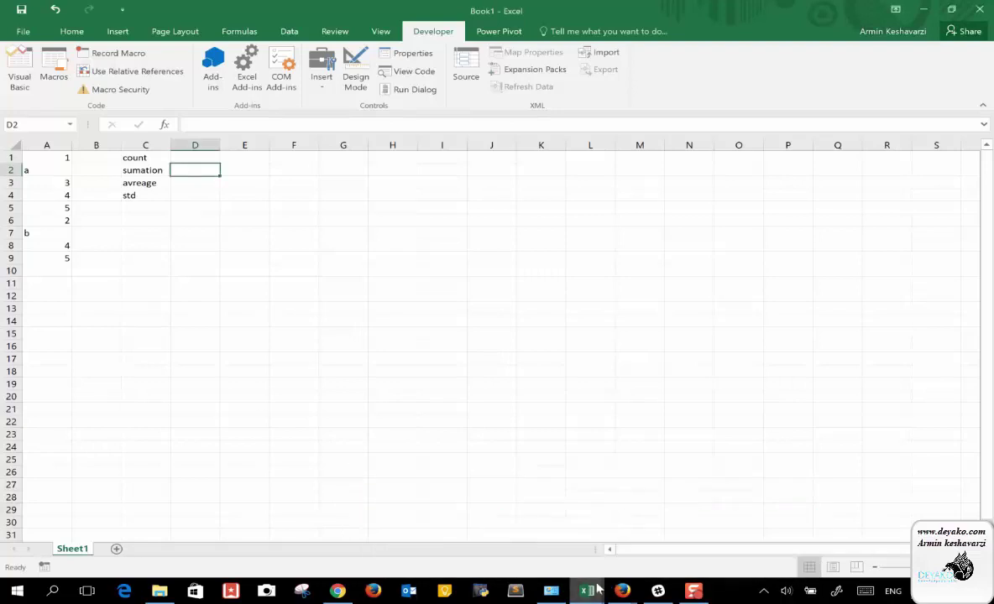
After Next i, write Countcells to Sheets(1).Cells(1, 4) and sumation to row 2, column 4.
mouse_move(608, 581)
left_click(590, 537)
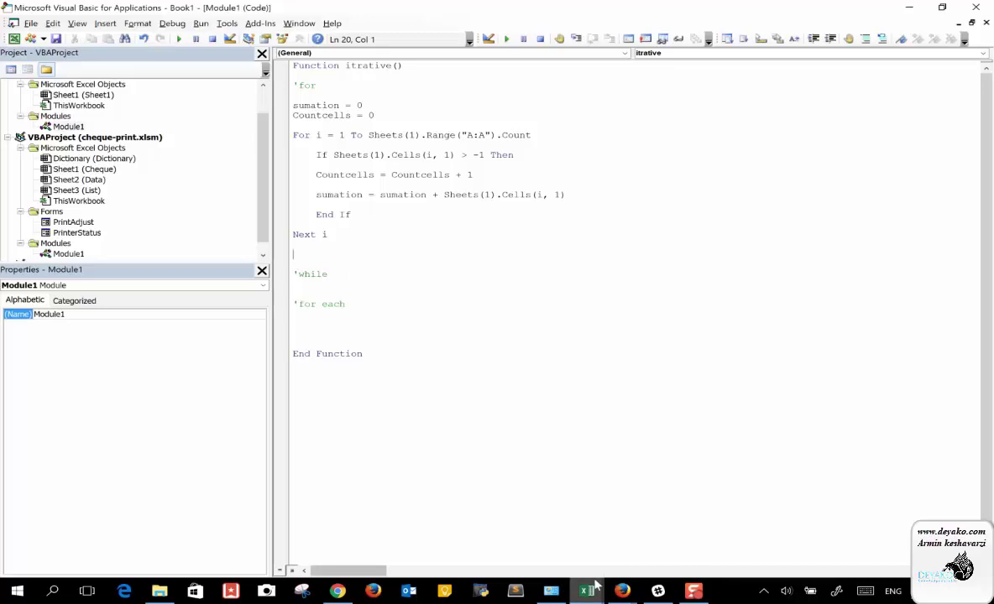
mouse_move(595, 583)
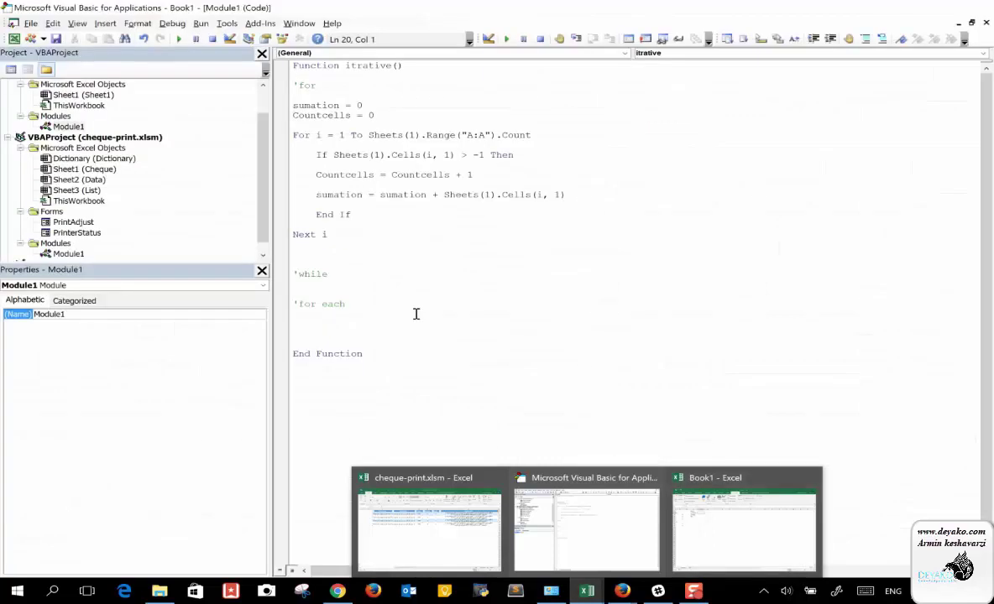
type("sh")
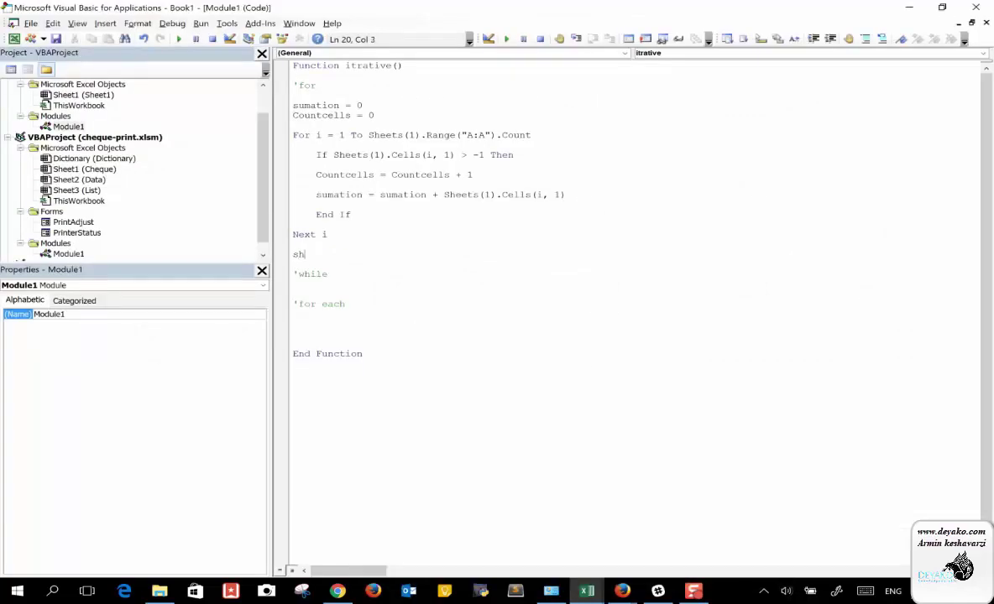
type("eets(1).cells(1, 4) = C")
type("ount")
type("cells")
key("Return")
key("Return")
type("heets")
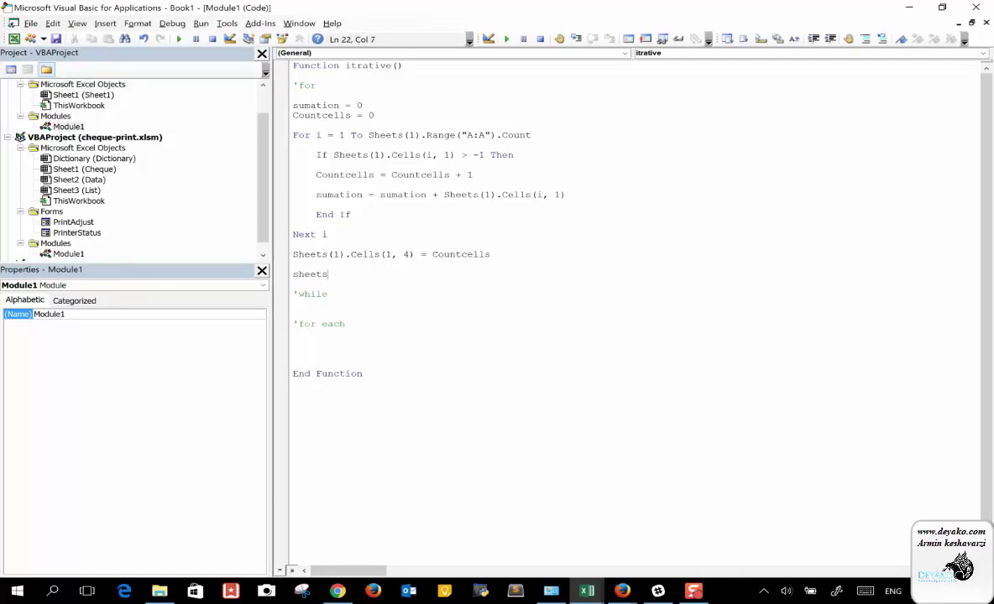
type("(1)")
type(".cek")
type("lss(2, 4) =")
type("sumat")
type("ion")
key("Return")
key("Return")
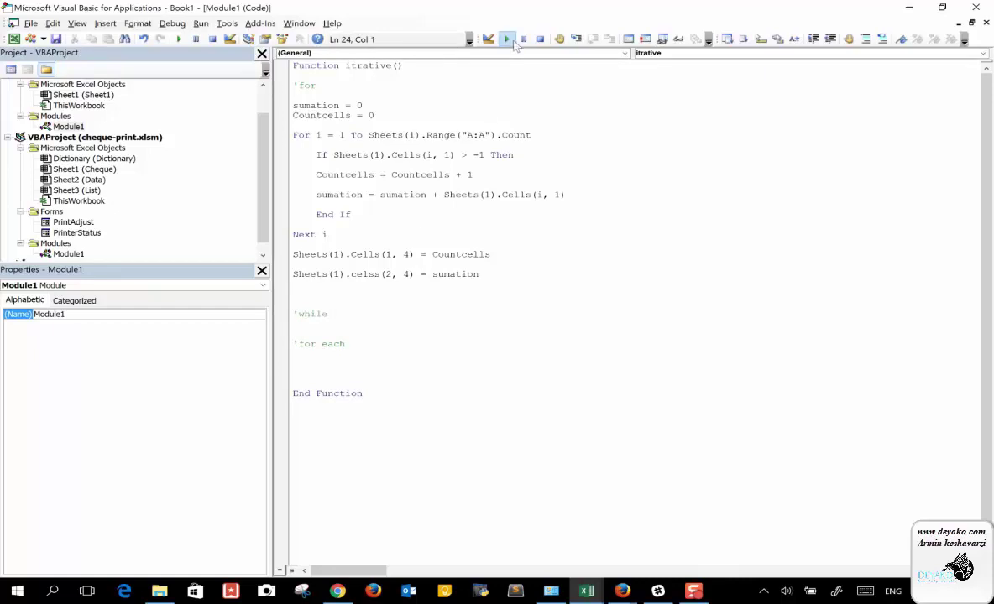
left_click(506, 39)
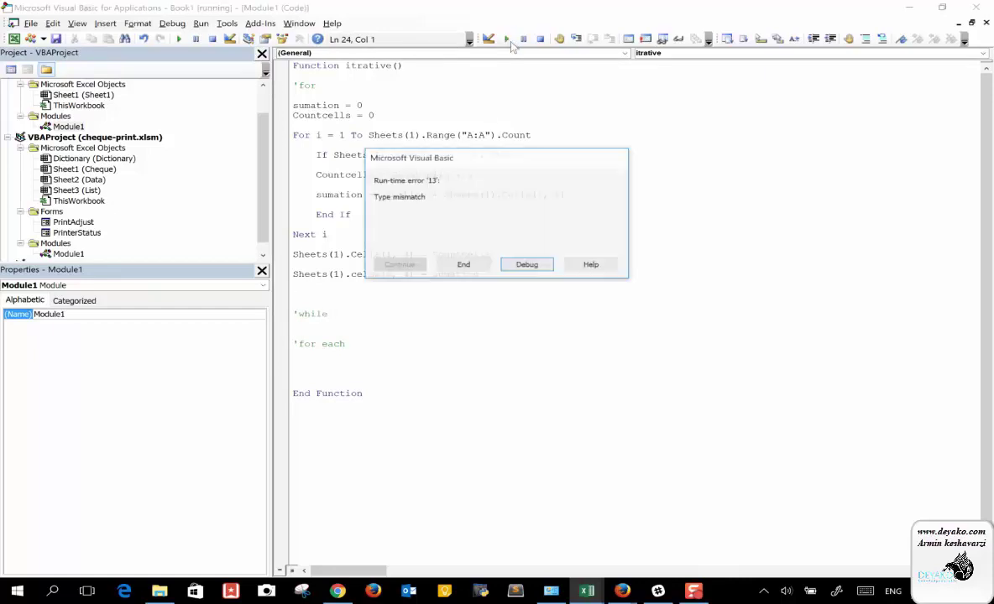
left_click(528, 264)
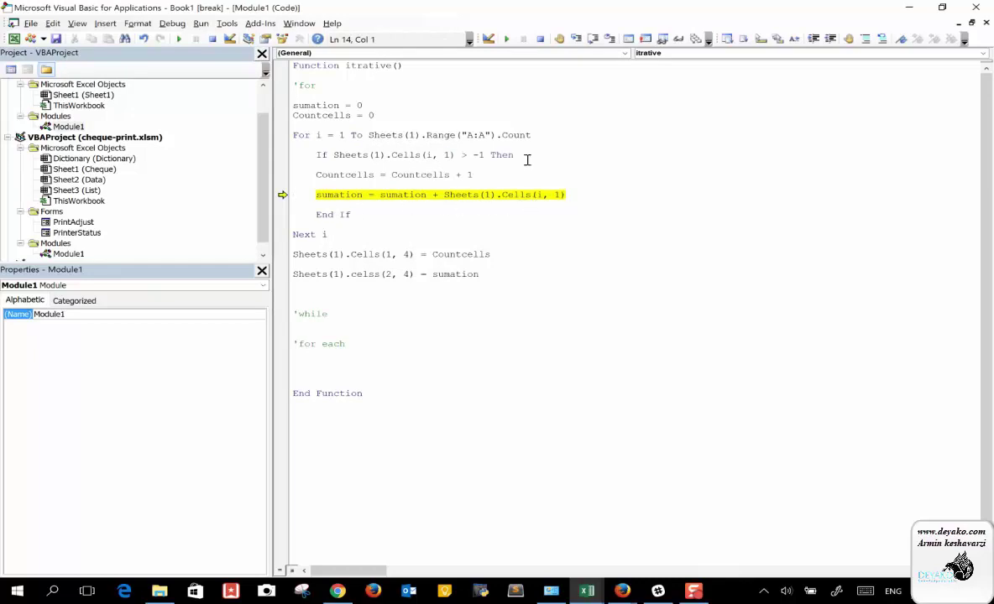
left_click(506, 38)
double_click(317, 105)
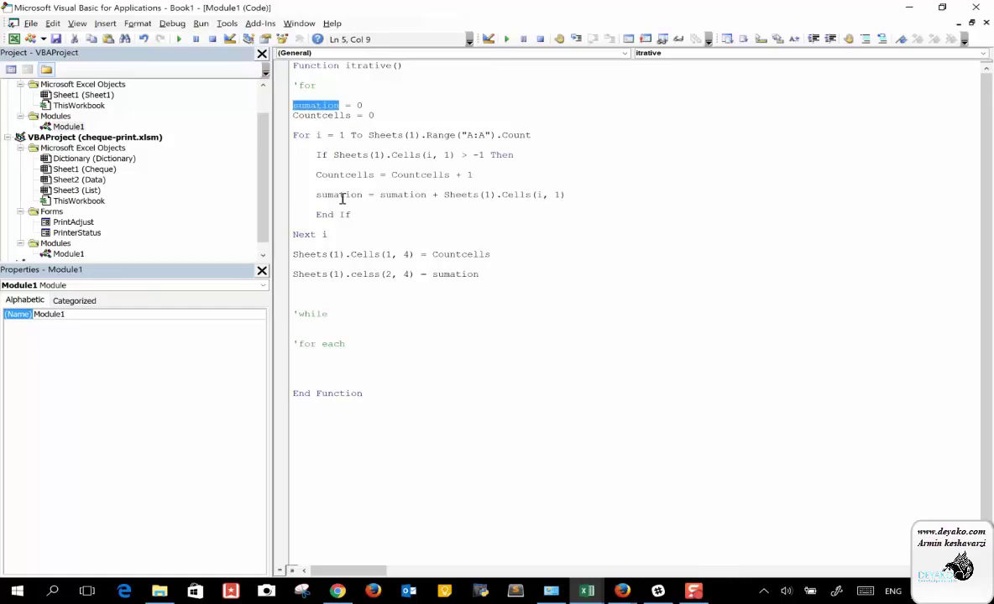
double_click(315, 195)
key("Right")
double_click(413, 194)
key("Right")
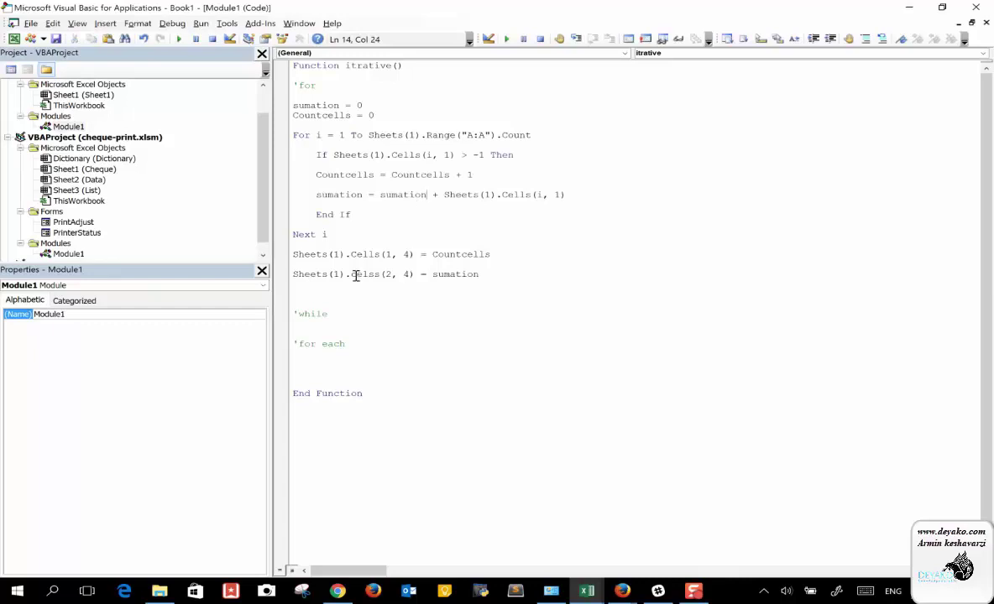
double_click(455, 274)
key("Right")
left_click(425, 214)
left_click(506, 39)
left_click(521, 264)
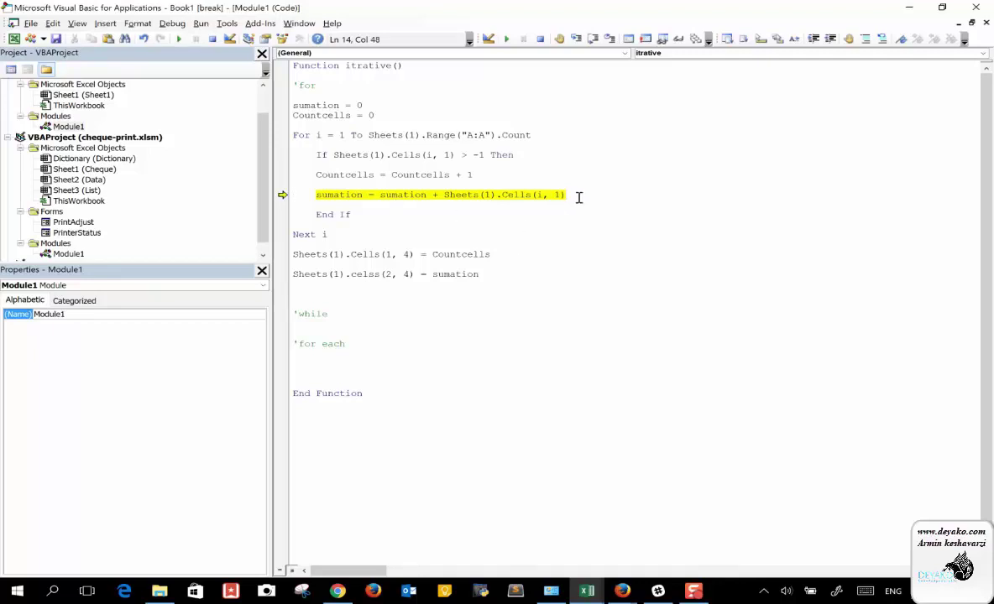
mouse_move(327, 197)
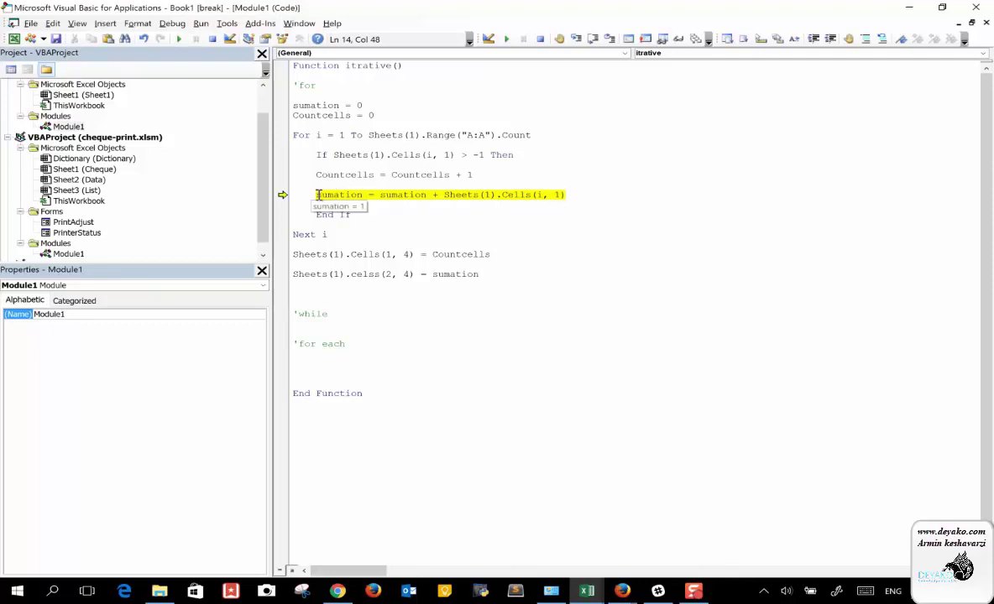
mouse_move(404, 195)
left_click(542, 40)
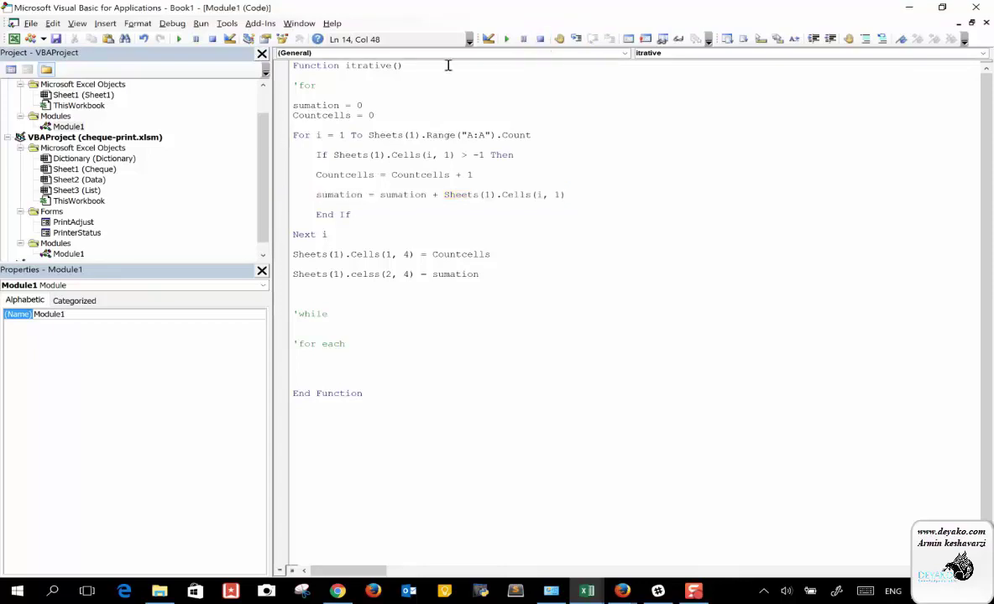
Step into itrative line by line through the first loop pass up to End If.
left_click(577, 40)
left_click(577, 40)
left_click(576, 39)
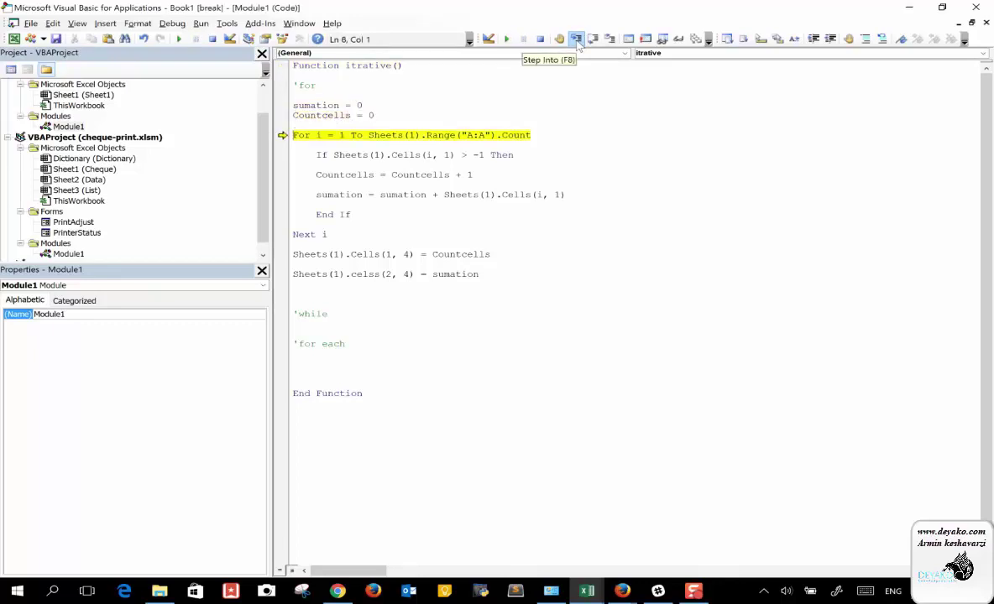
left_click(576, 40)
mouse_move(321, 136)
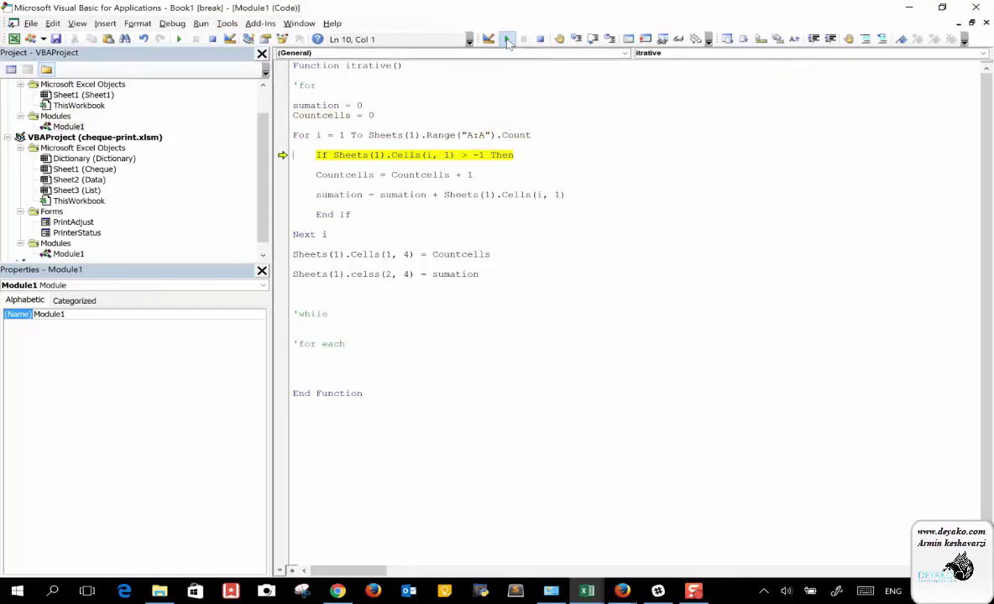
left_click(578, 40)
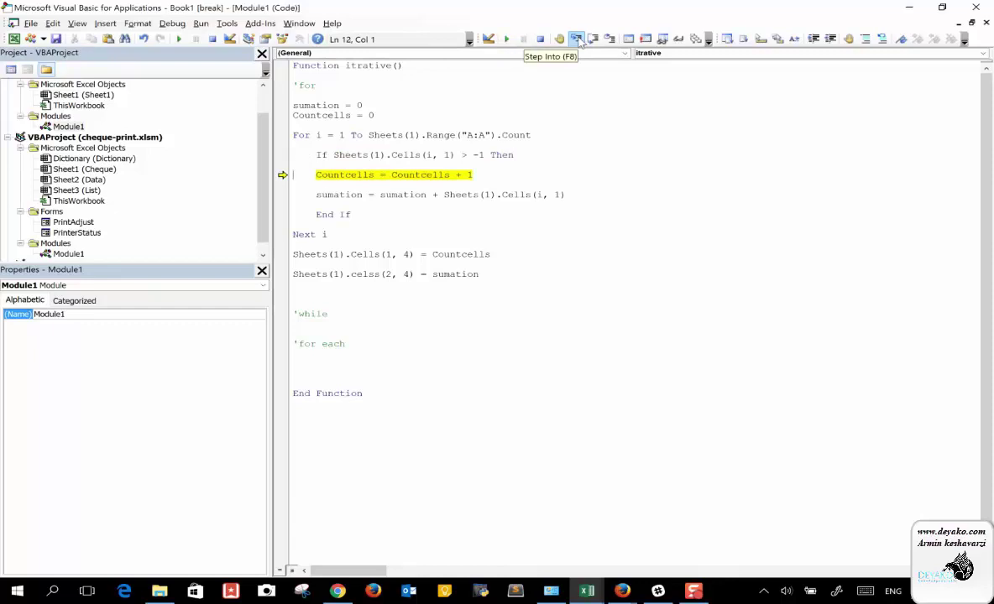
left_click(577, 40)
mouse_move(338, 173)
mouse_move(332, 195)
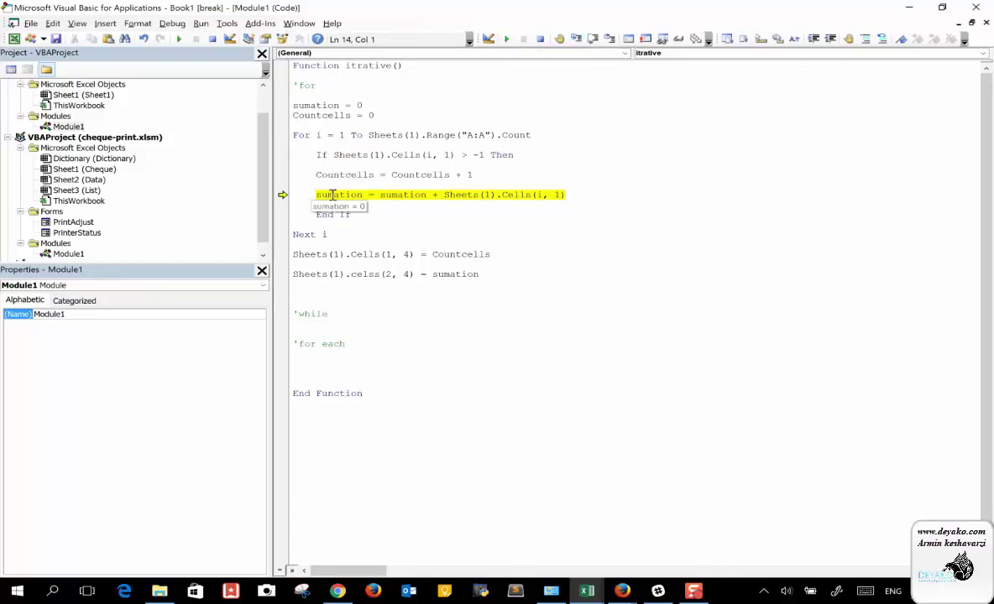
left_click(576, 39)
mouse_move(338, 195)
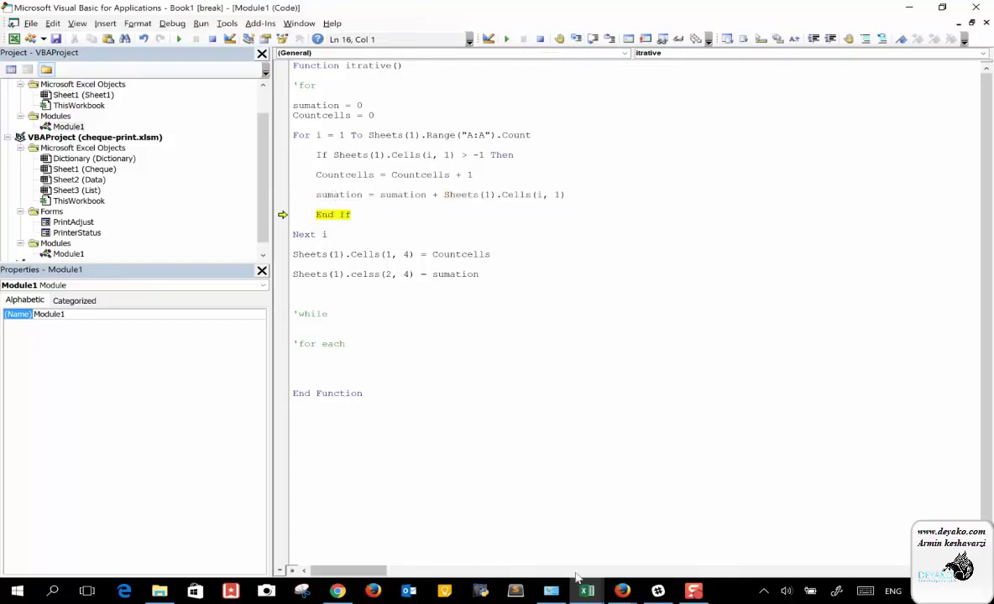
Check the Book1 worksheet mid-run, then return to the VBA editor.
mouse_move(581, 586)
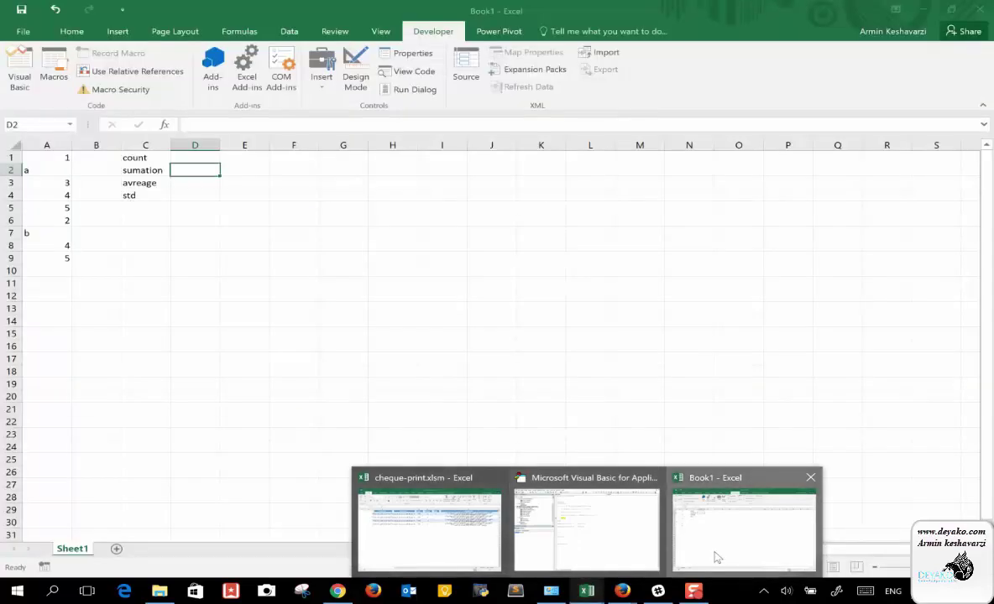
left_click(712, 555)
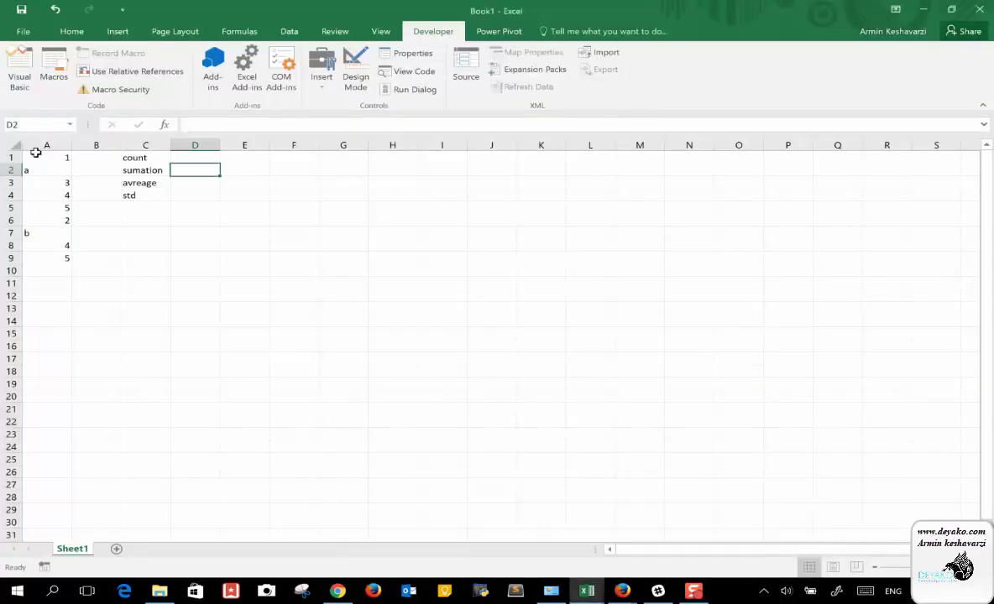
mouse_move(589, 587)
left_click(588, 526)
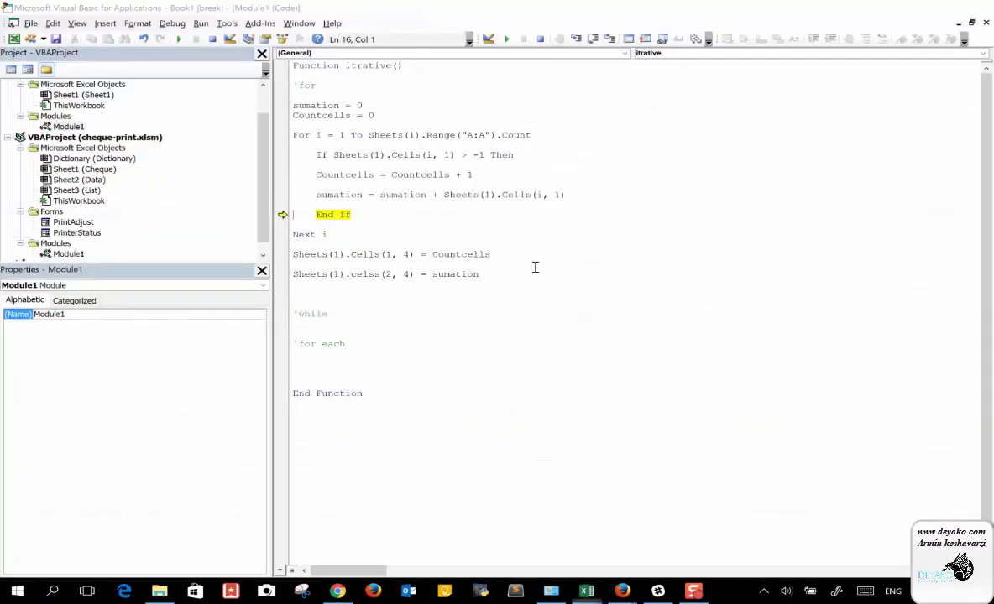
Step through Next i into the second pass's Countcells increment, checking Book1 again.
left_click(576, 40)
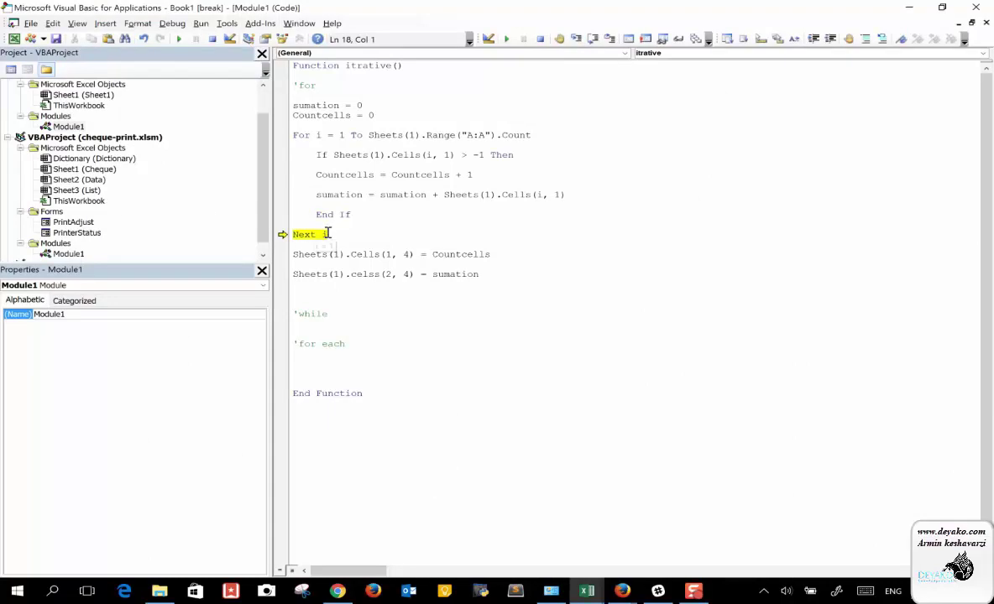
left_click(576, 41)
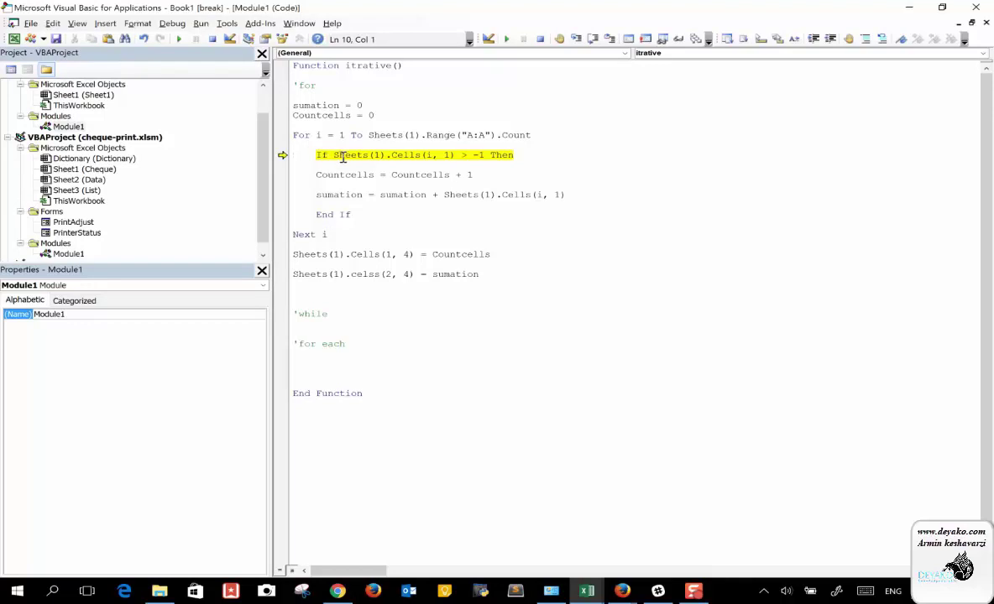
left_click(578, 44)
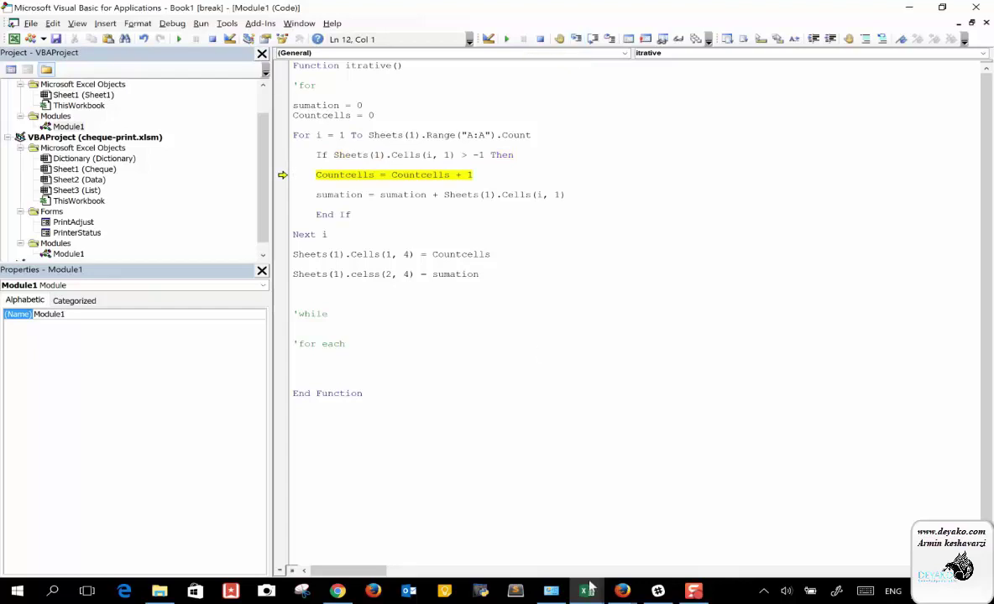
mouse_move(588, 589)
left_click(691, 532)
mouse_move(741, 558)
left_click(566, 541)
Append .value to the If line's Cells(i, 1) and rerun, which still raises a Type mismatch.
left_click(506, 39)
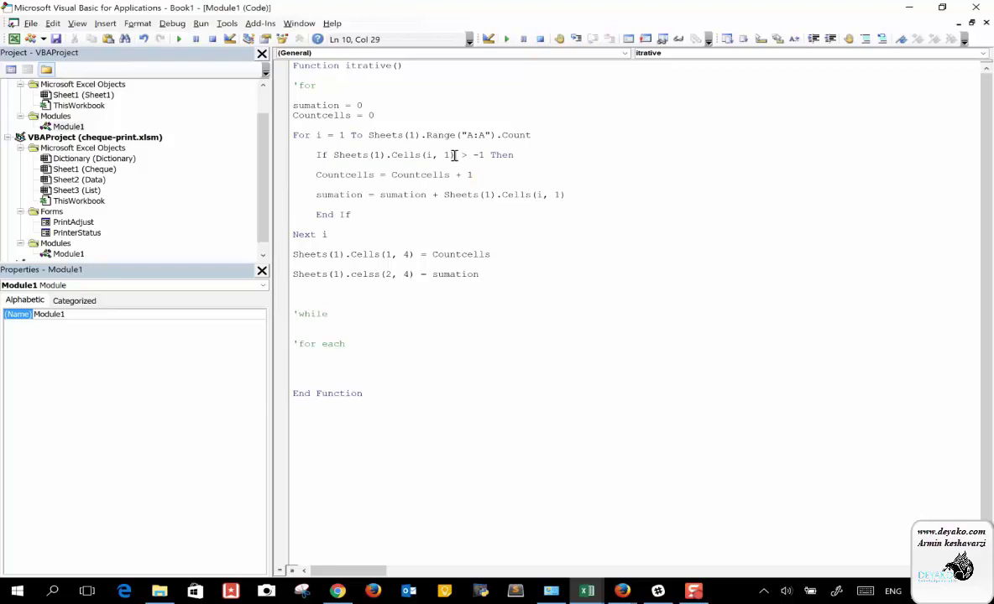
type(".value")
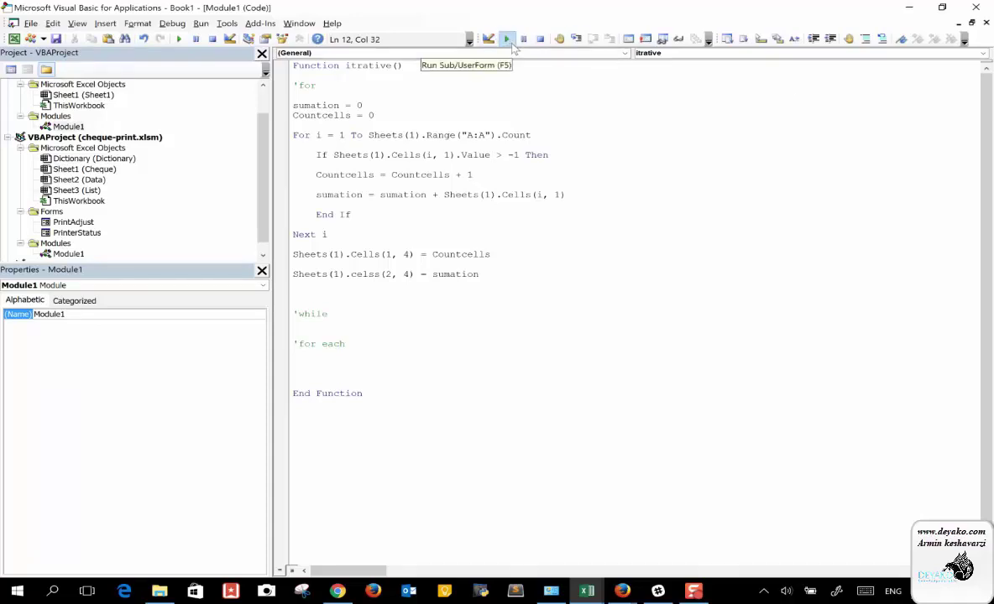
left_click(507, 41)
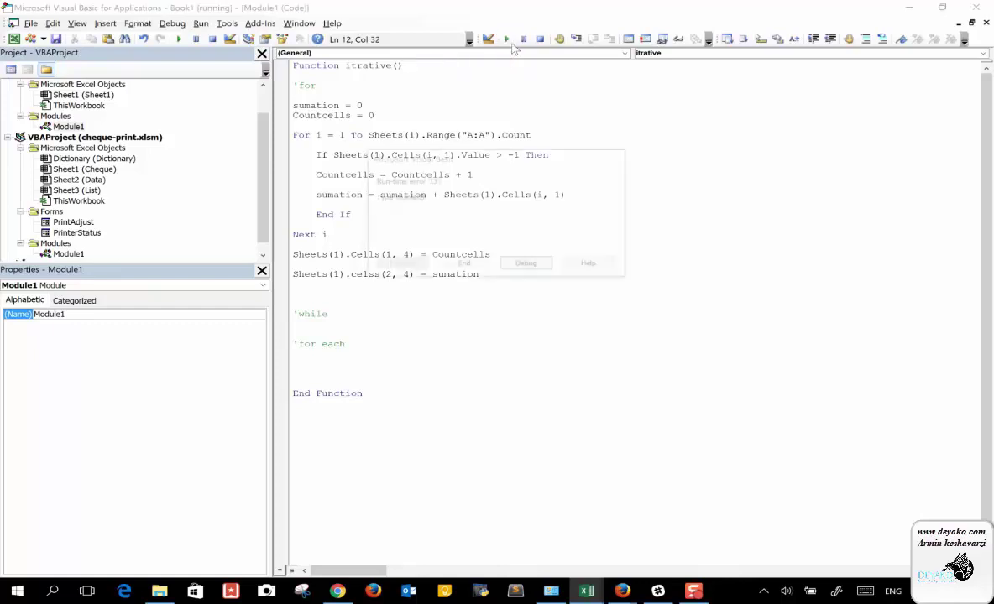
left_click(548, 266)
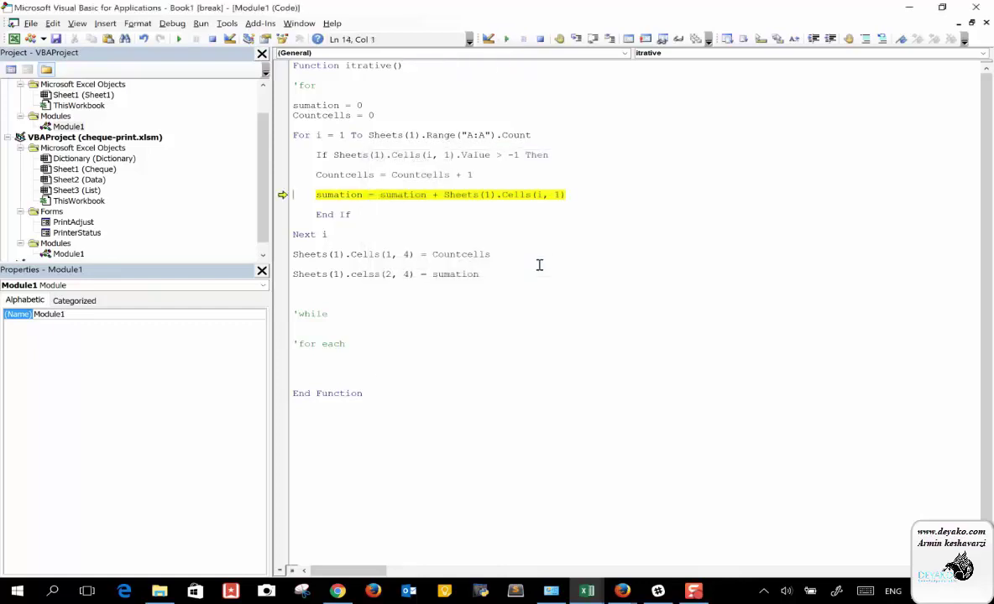
left_click(541, 40)
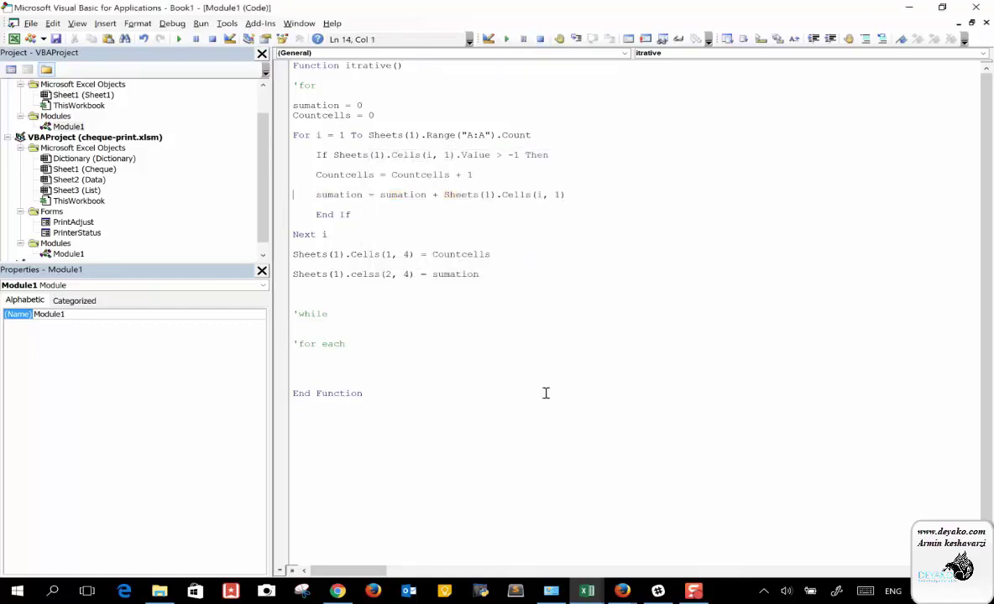
Search Chrome for 'if a cells value is number in excel vba'.
mouse_move(336, 591)
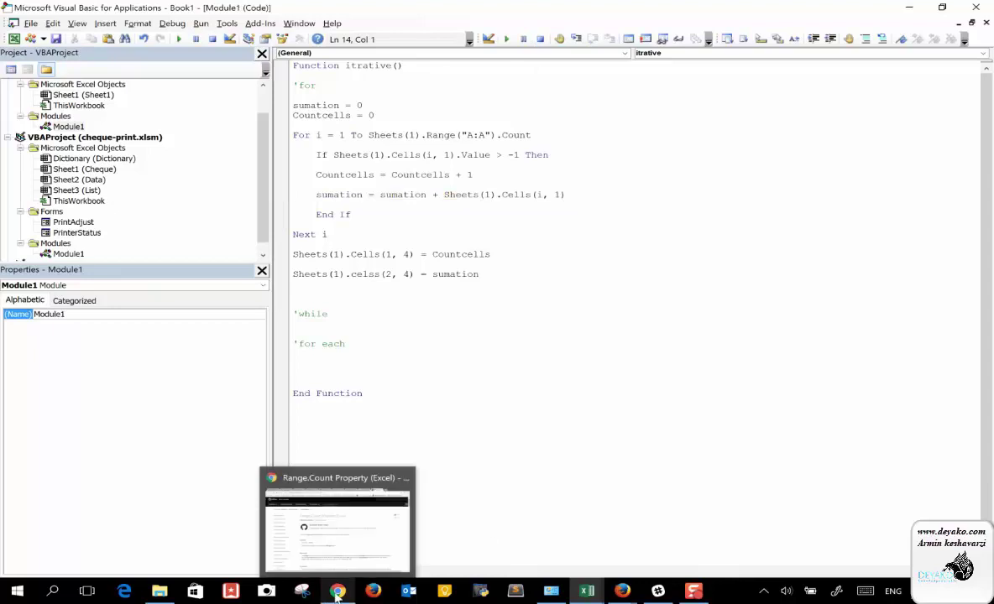
left_click(322, 537)
left_click(832, 7)
type("if a cells value is number in excel vba")
key("Return")
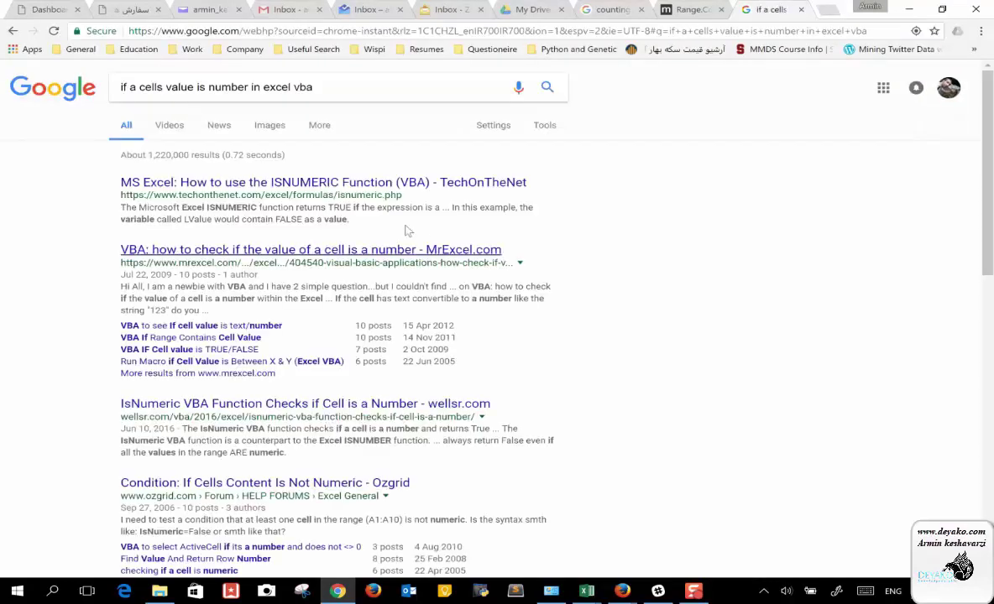
Open the TechOnTheNet ISNUMERIC article, copy its IsNumeric( expression ) syntax, and return to VBA.
right_click(399, 186)
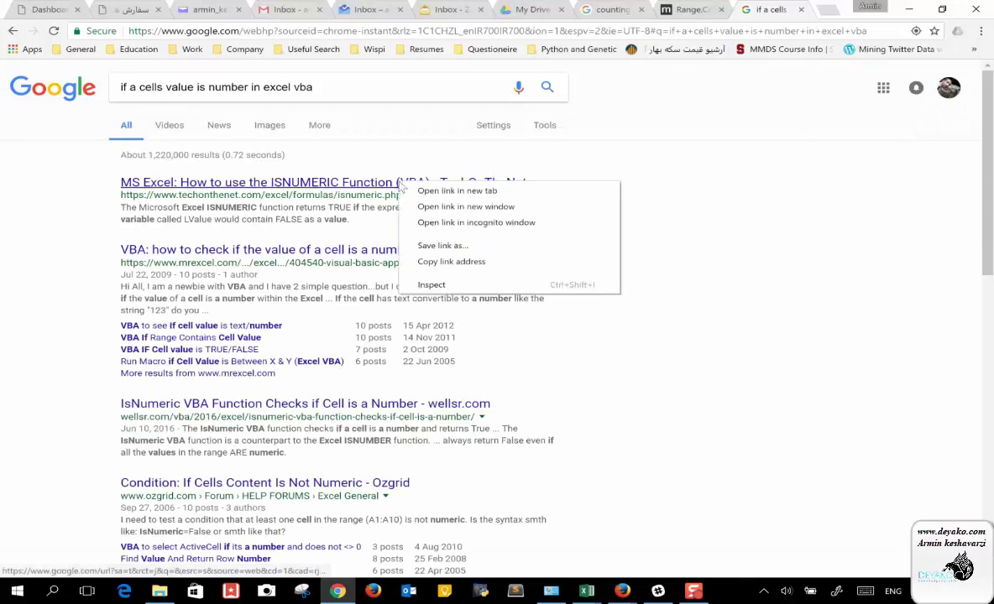
left_click(419, 190)
left_click(764, 9)
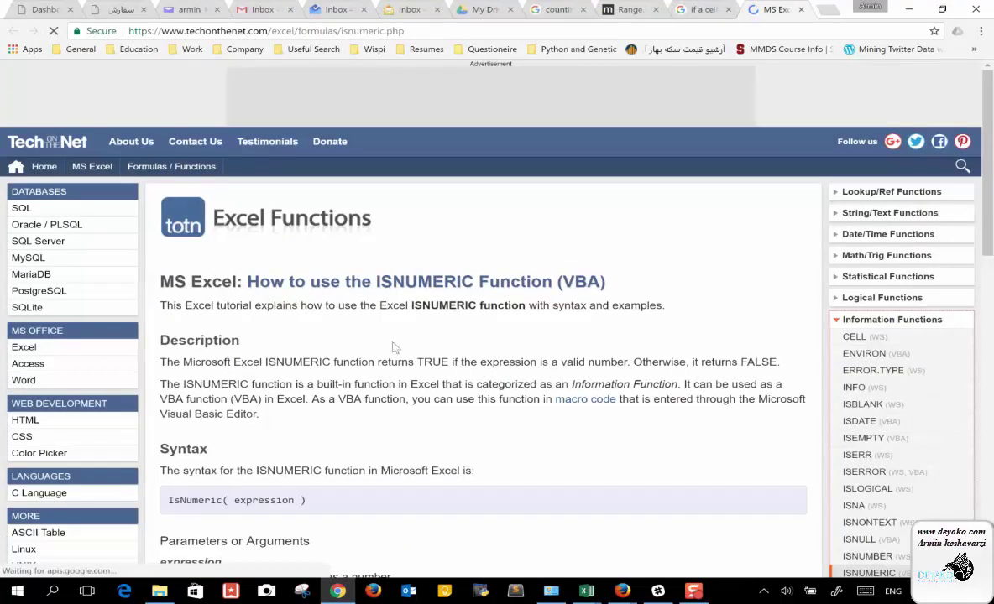
scroll(298, 382, "down", 2)
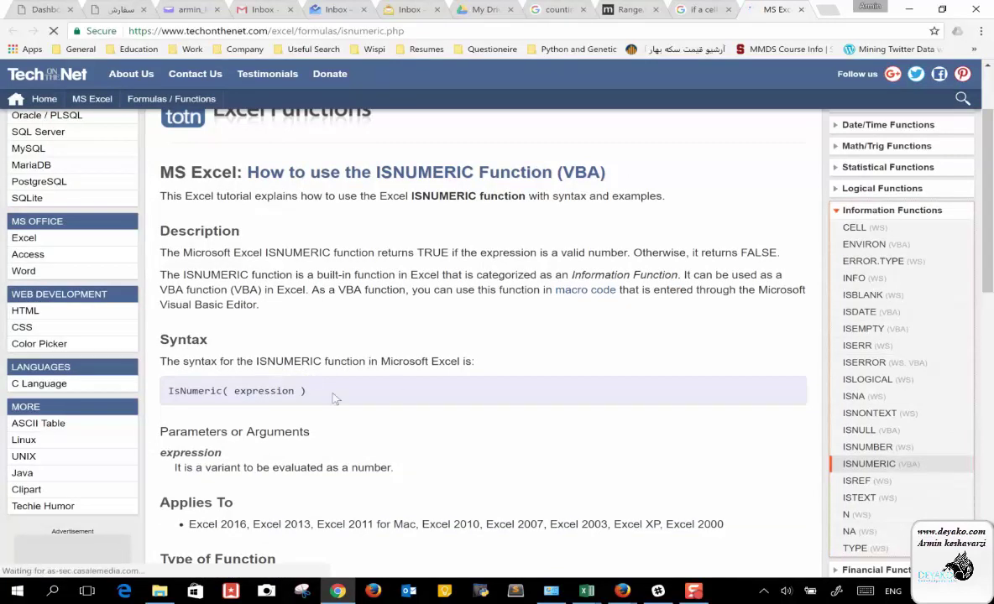
left_click_drag(307, 391, 159, 401)
key("ctrl+c")
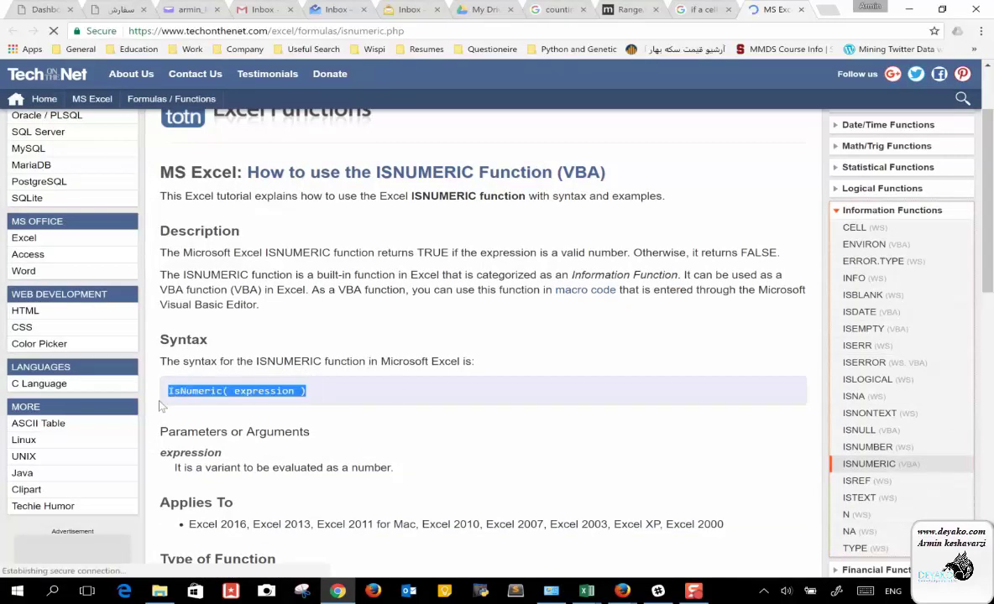
mouse_move(587, 591)
left_click(577, 535)
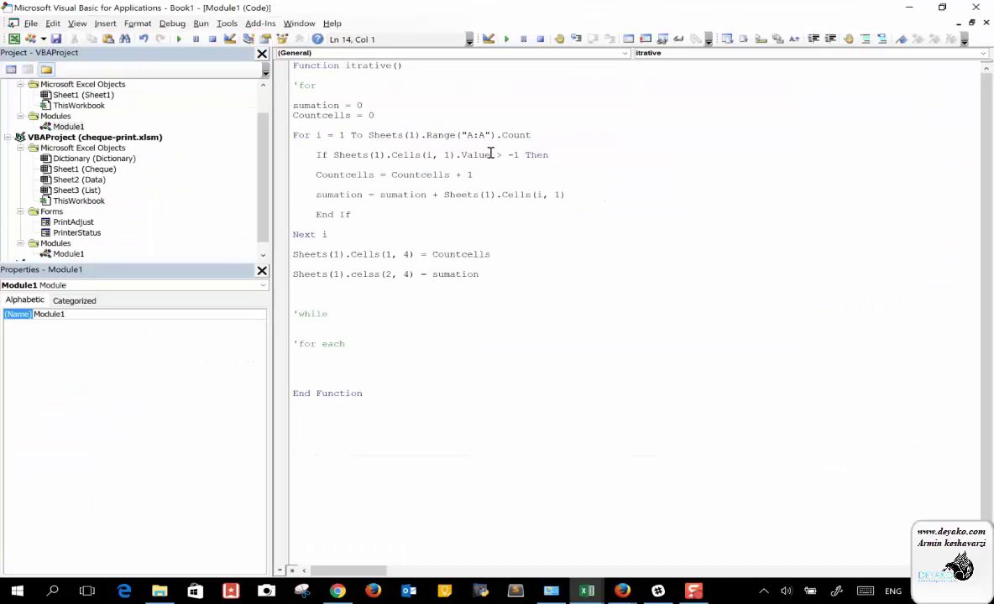
Replace the > -1 test with IsNumeric(Sheets(1).Cells(i, 1).Value) and run itrative, hitting error 438.
left_click_drag(513, 154, 334, 156)
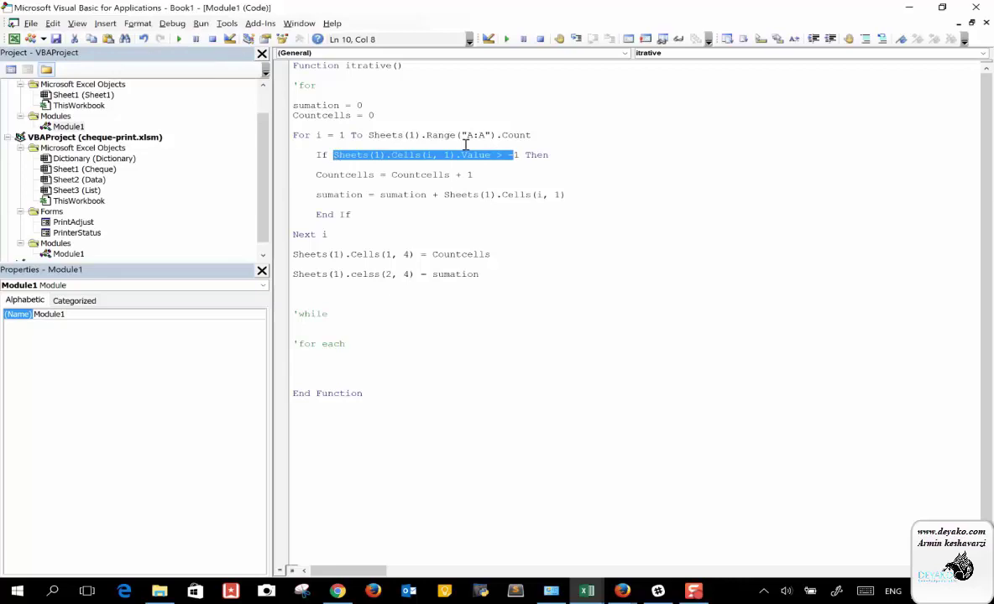
left_click(519, 155)
key("BackSpace")
key("BackSpace")
key("BackSpace")
key("BackSpace")
key("BackSpace")
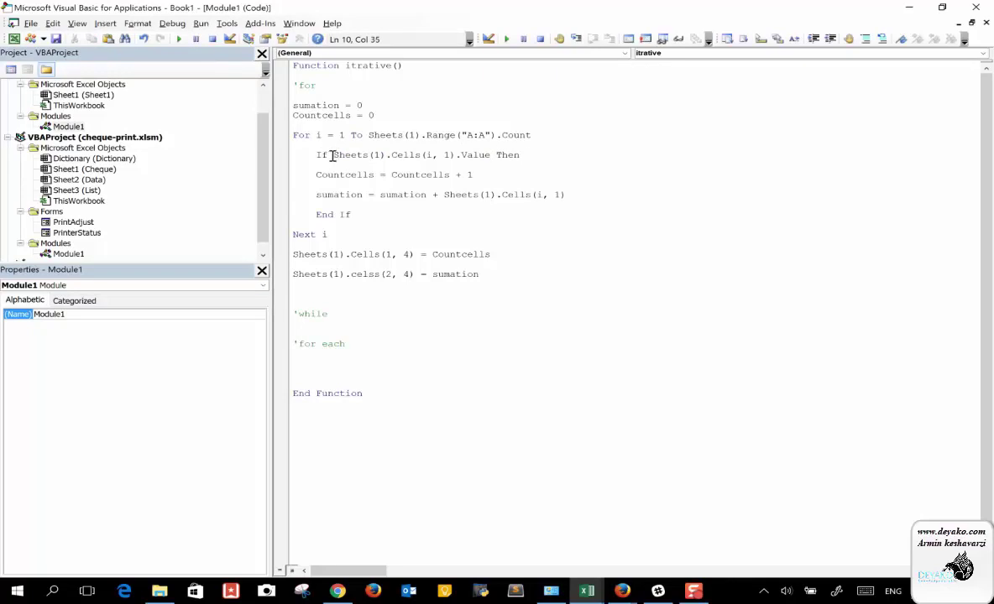
key("ctrl+v")
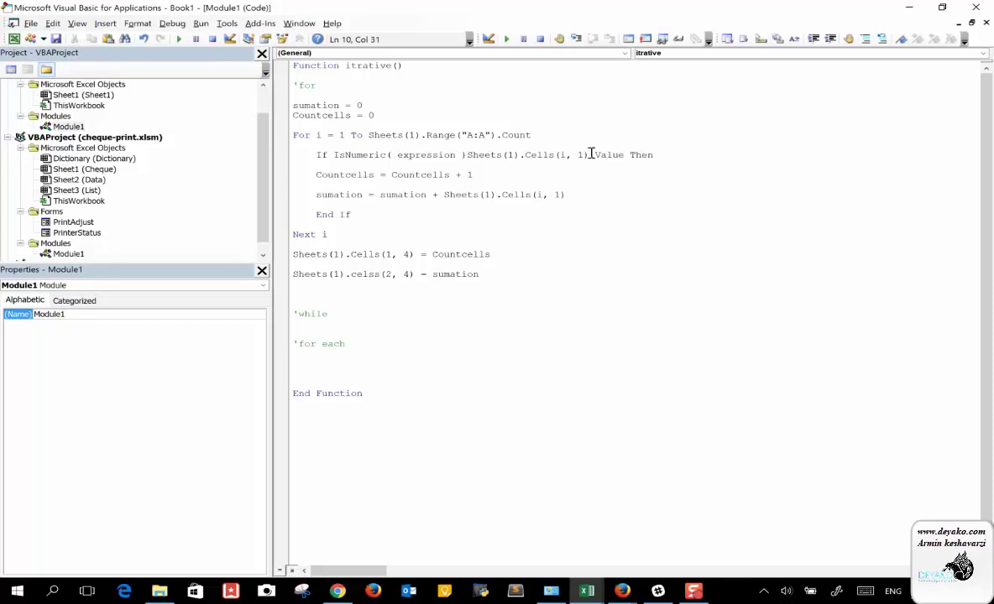
key("BackSpace")
key("BackSpace")
key("BackSpace")
key("BackSpace")
key("BackSpace")
key("BackSpace")
key("BackSpace")
key("BackSpace")
key("BackSpace")
key("BackSpace")
key("BackSpace")
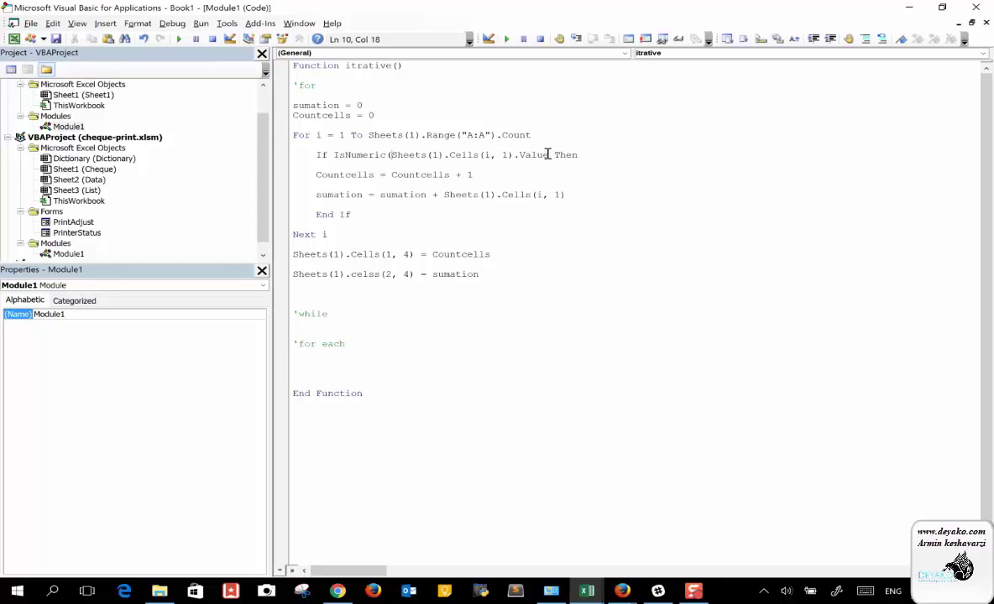
type(")")
key("BackSpace")
type(")")
left_click(506, 39)
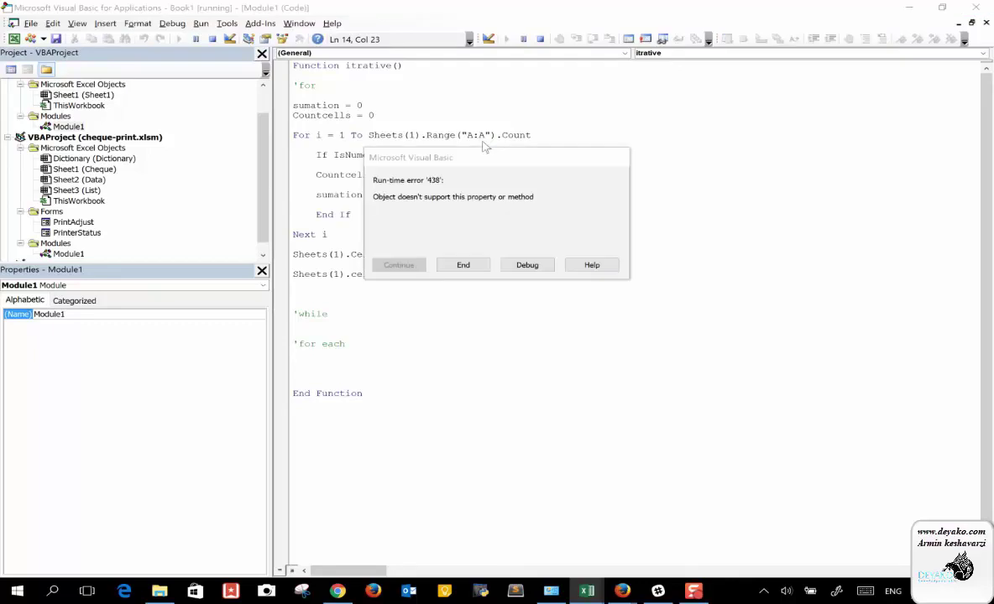
Reset the failed run, correct celss to Cells in the sumation output line, and view Book1.
left_click(523, 264)
mouse_move(451, 277)
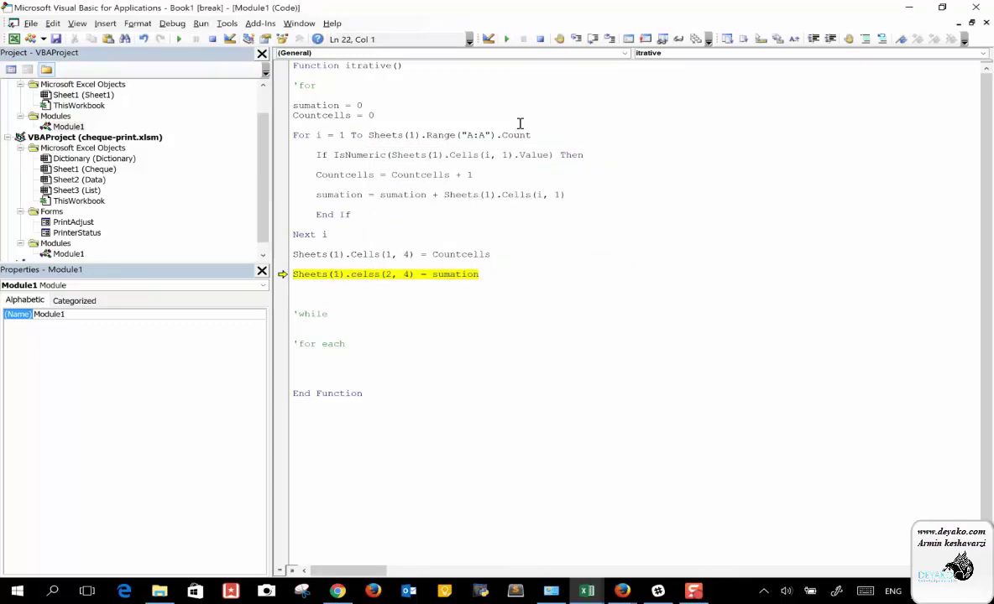
left_click(504, 38)
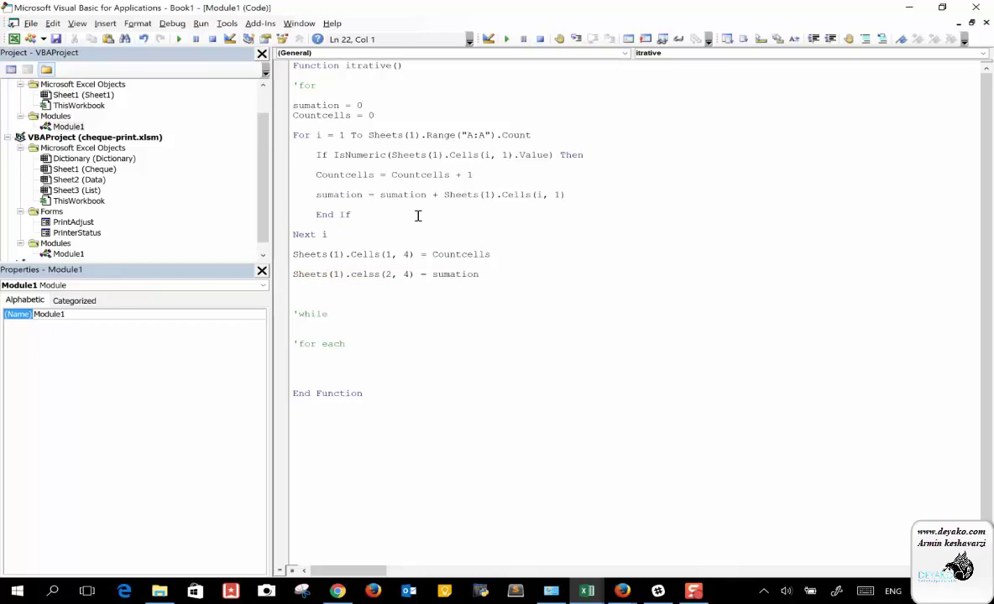
double_click(364, 255)
double_click(364, 274)
left_click(420, 224)
mouse_move(587, 590)
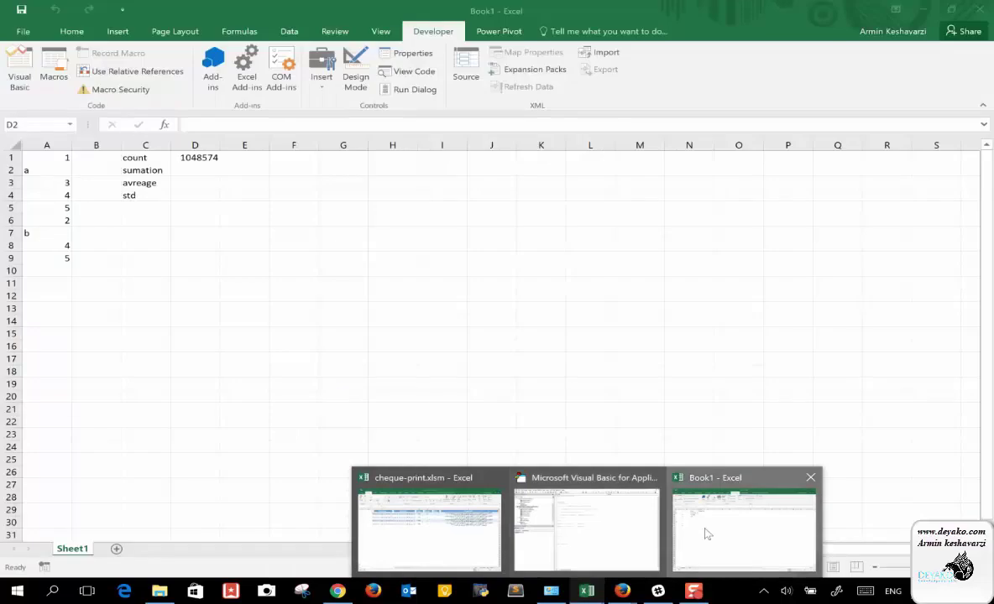
left_click(707, 534)
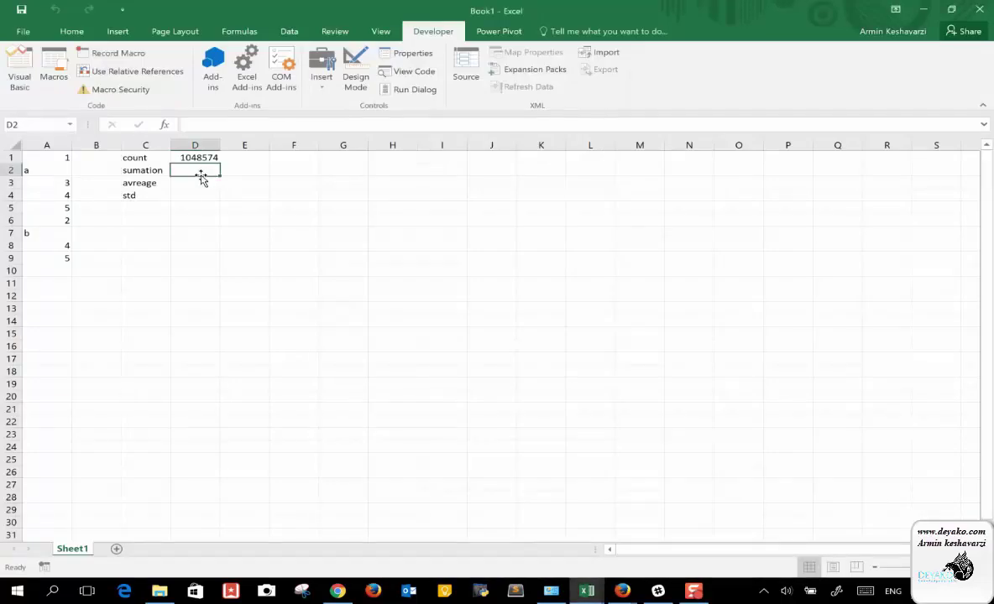
Inspect the 1048574 count in D1, then go back to the itrative code in VBA.
left_click(200, 157)
mouse_move(585, 593)
left_click(567, 535)
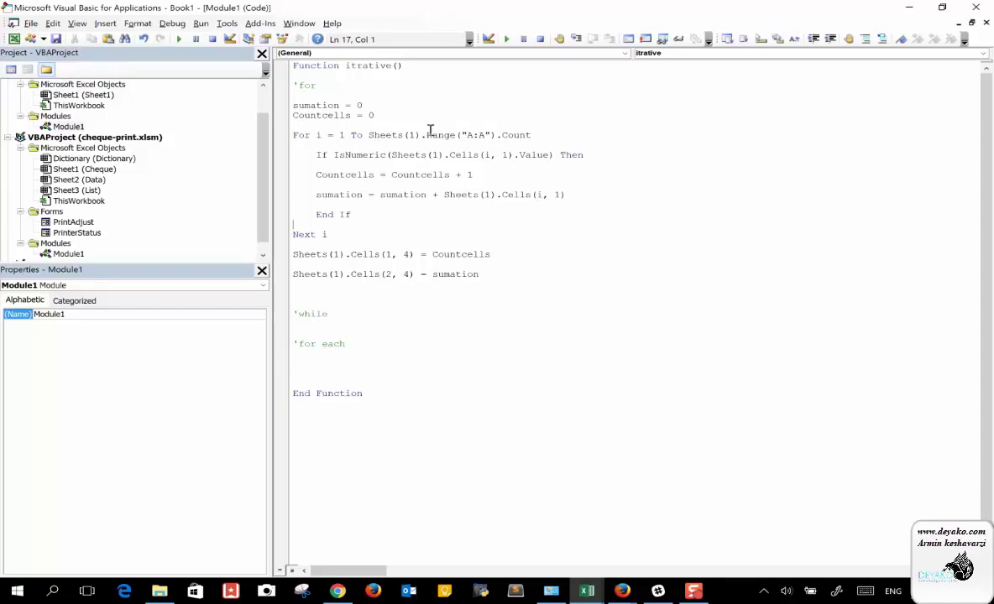
left_click(343, 106)
Step Into the itrative function through its first counting and summing lines and the If check.
left_click(578, 40)
left_click(578, 41)
left_click(577, 40)
left_click(578, 41)
left_click(578, 40)
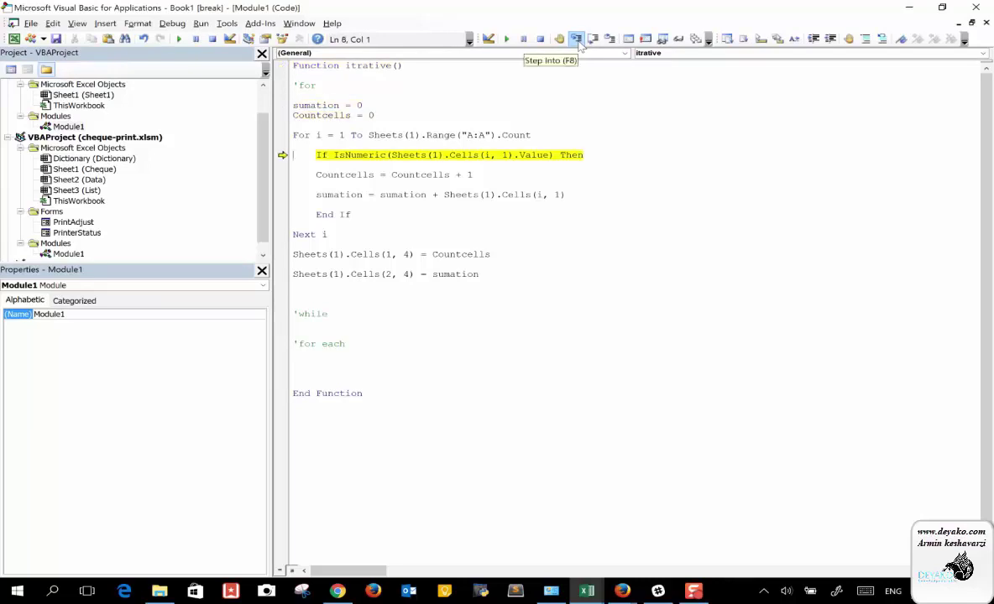
left_click(578, 41)
left_click(577, 42)
left_click(577, 42)
left_click(577, 42)
left_click(578, 42)
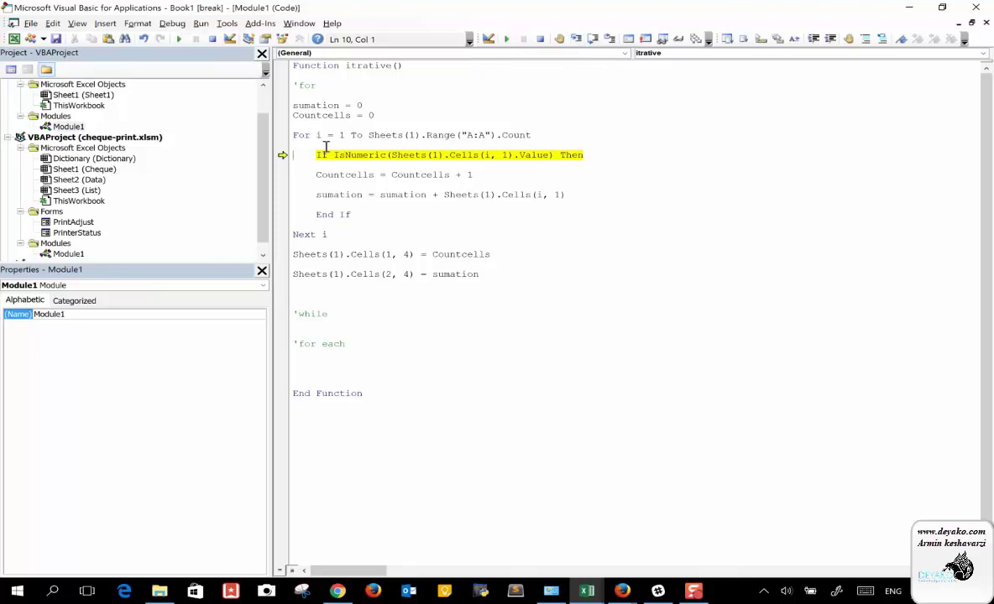
mouse_move(320, 136)
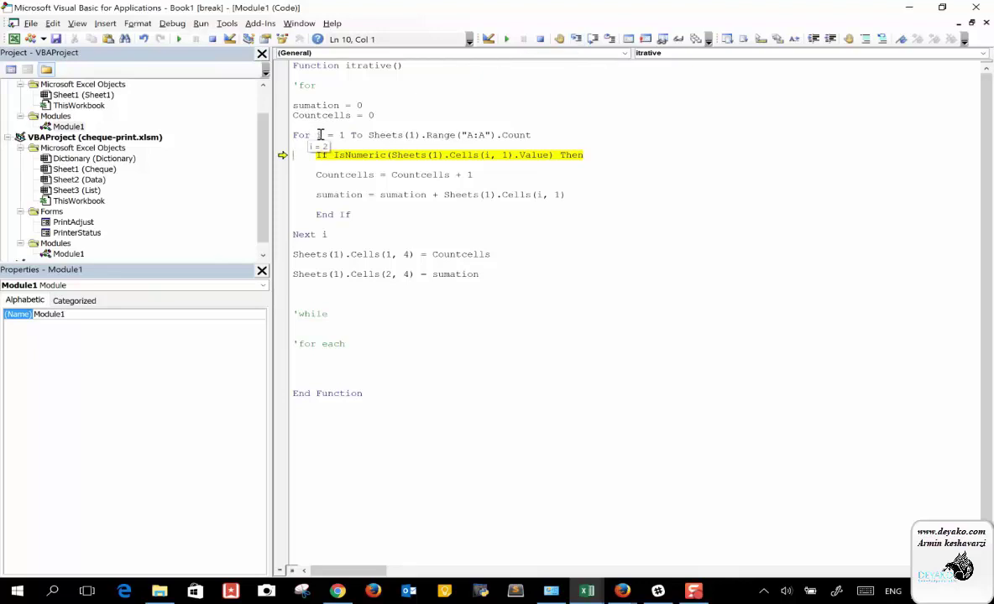
left_click(575, 38)
mouse_move(427, 175)
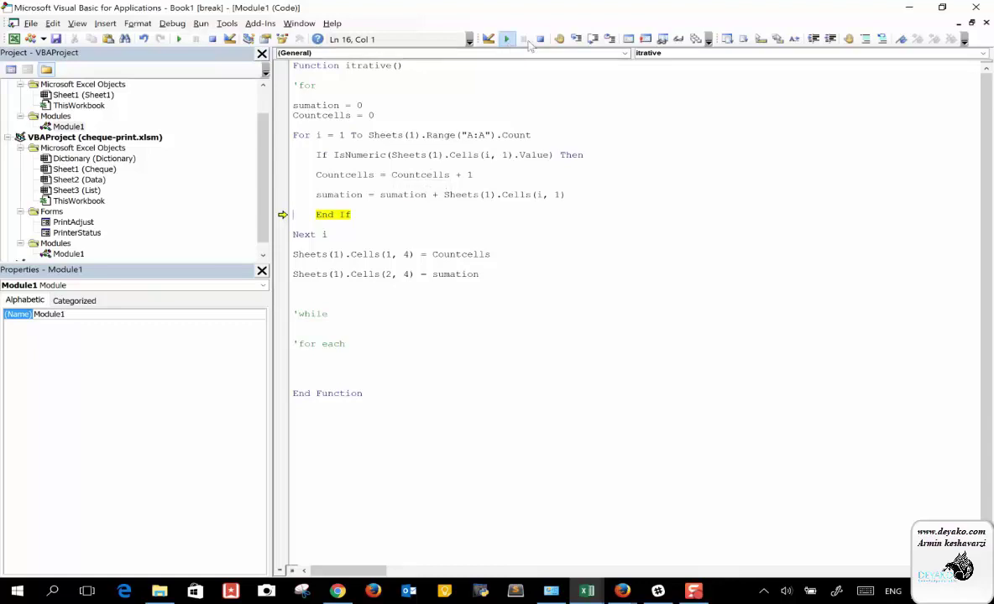
Keep stepping through loop iterations up to the Countcells increment, checking its value.
left_click(577, 39)
left_click(578, 38)
left_click(577, 38)
left_click(577, 38)
left_click(577, 38)
left_click(578, 39)
left_click(578, 39)
left_click(578, 39)
left_click(577, 38)
left_click(577, 38)
left_click(577, 39)
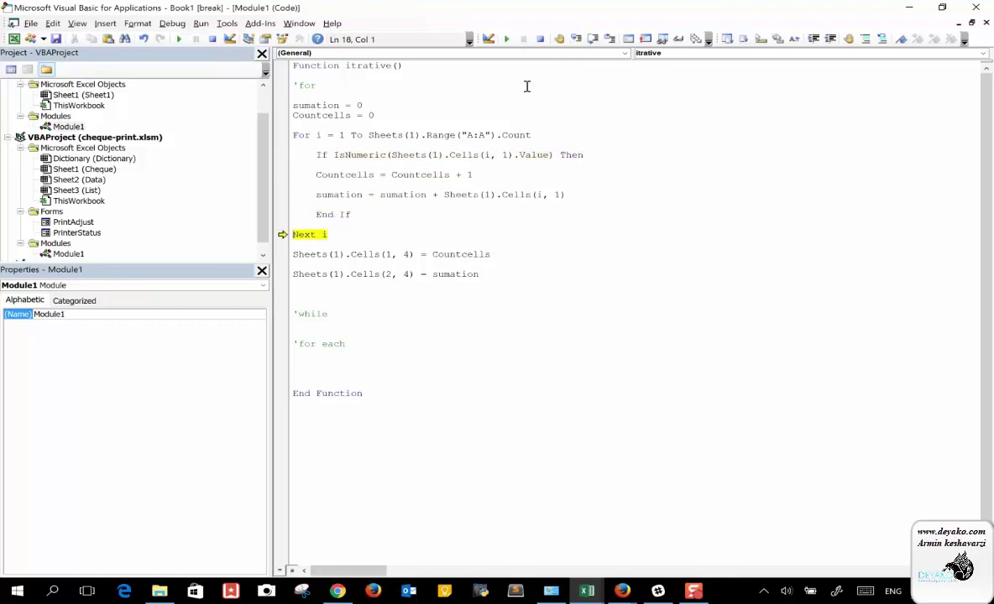
left_click(577, 38)
left_click(577, 38)
left_click(578, 39)
left_click(577, 39)
left_click(578, 39)
left_click(578, 39)
left_click(577, 38)
left_click(577, 38)
left_click(577, 39)
left_click(578, 38)
left_click(578, 38)
left_click(577, 39)
left_click(578, 38)
left_click(577, 39)
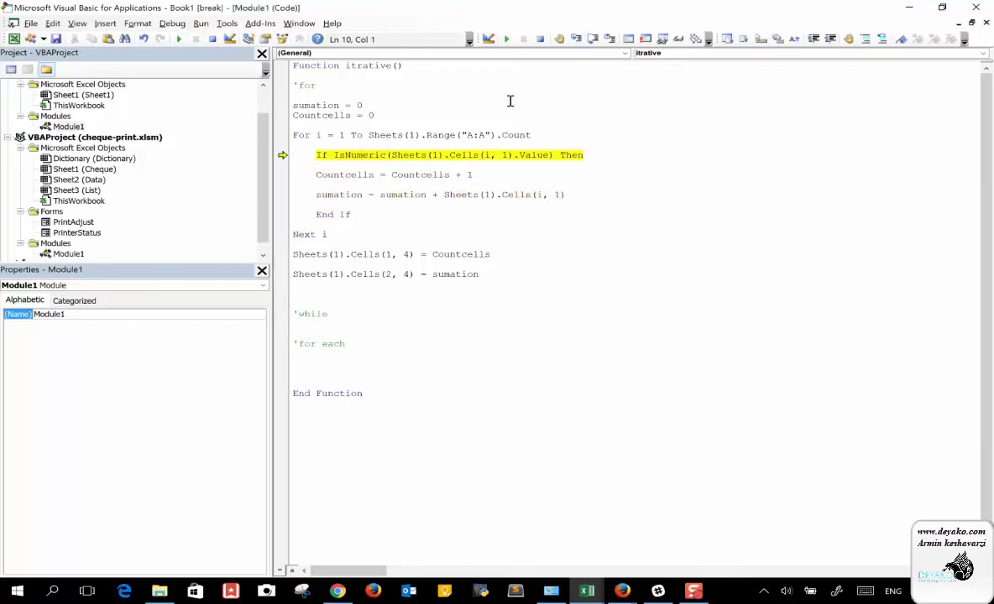
left_click(577, 39)
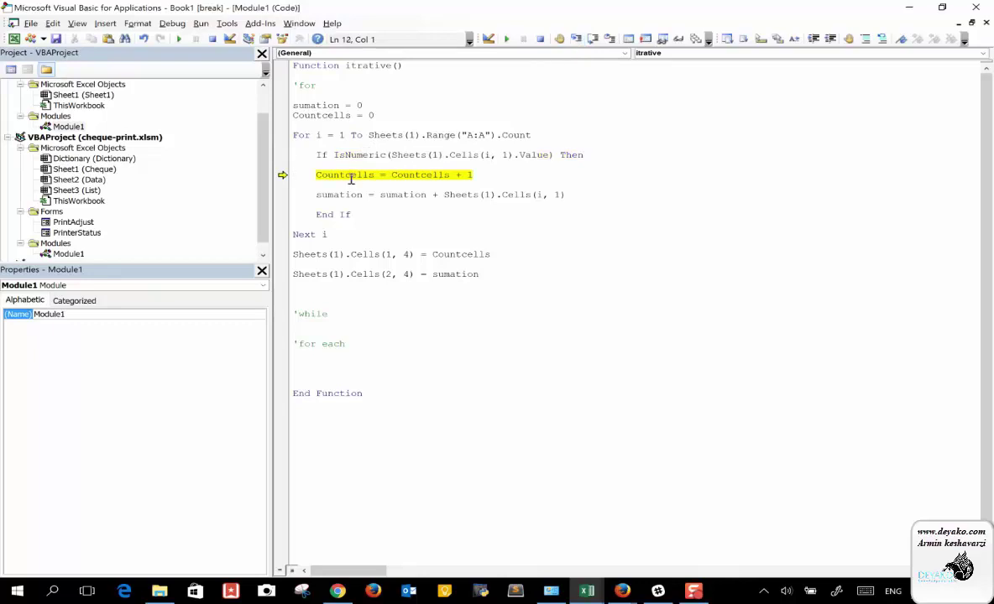
mouse_move(421, 175)
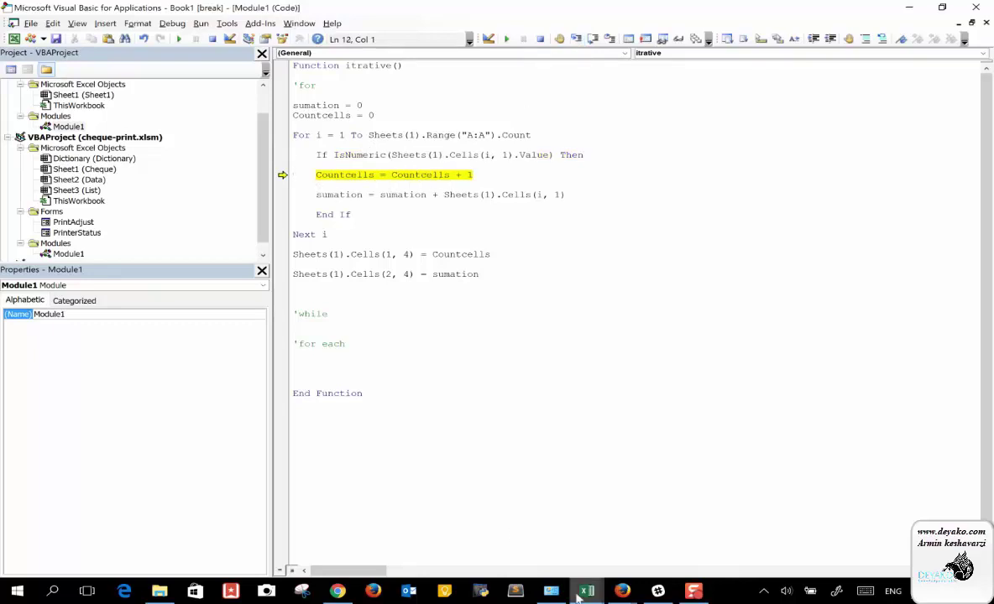
Glance at the Book1 workbook, then return to the VBA code.
mouse_move(577, 596)
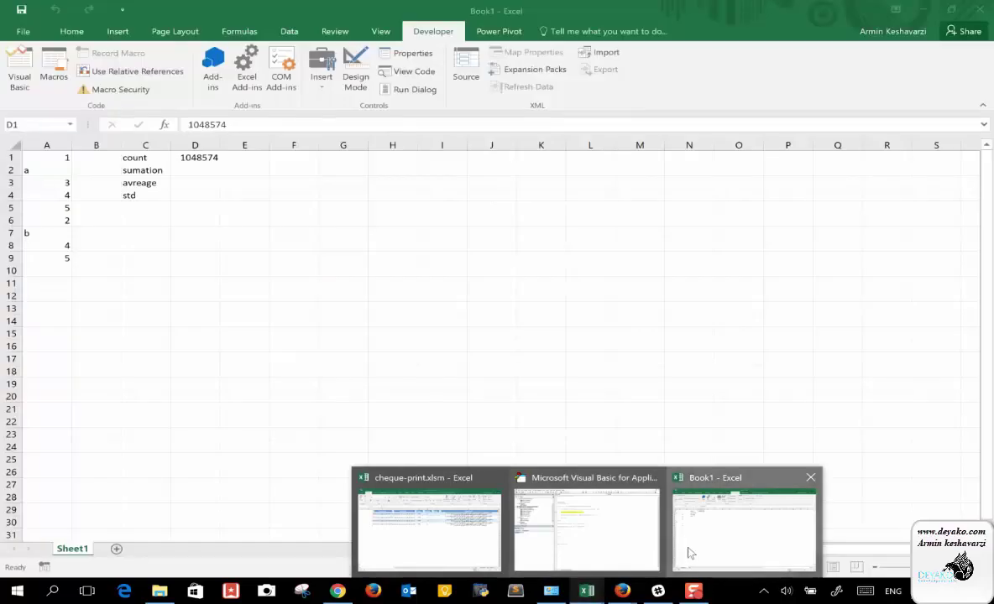
left_click(688, 546)
mouse_move(585, 597)
left_click(604, 546)
Step through another iteration with Countcells at 11, then Continue to finish the run.
left_click(576, 39)
left_click(577, 40)
left_click(576, 40)
mouse_move(342, 174)
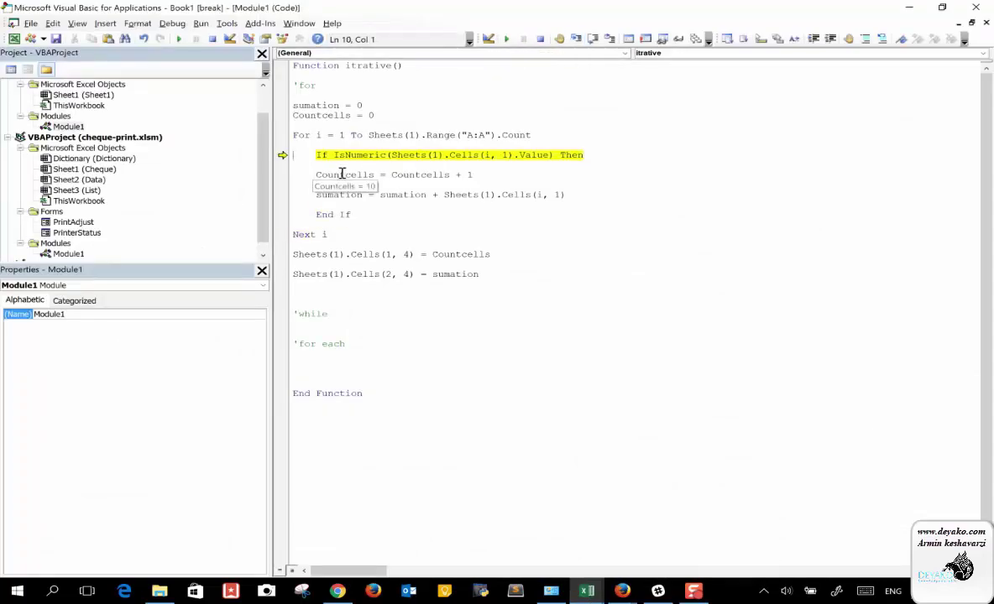
left_click(576, 39)
left_click(577, 40)
left_click(576, 40)
mouse_move(329, 174)
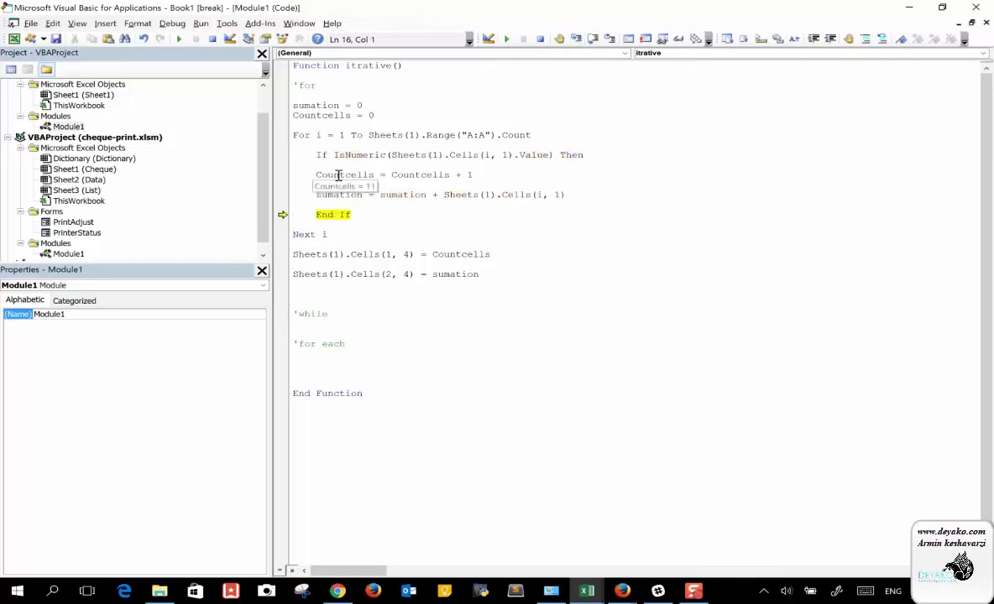
left_click(506, 38)
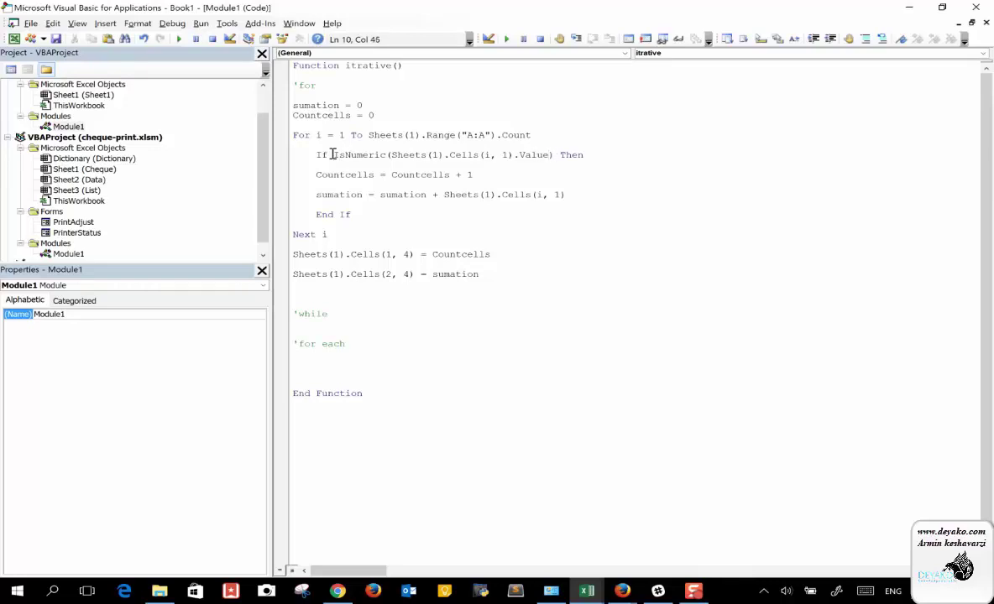
Extend the If condition with 'And Sheets(1).Cells(i, 1).Value >0' and run the function again.
type("and")
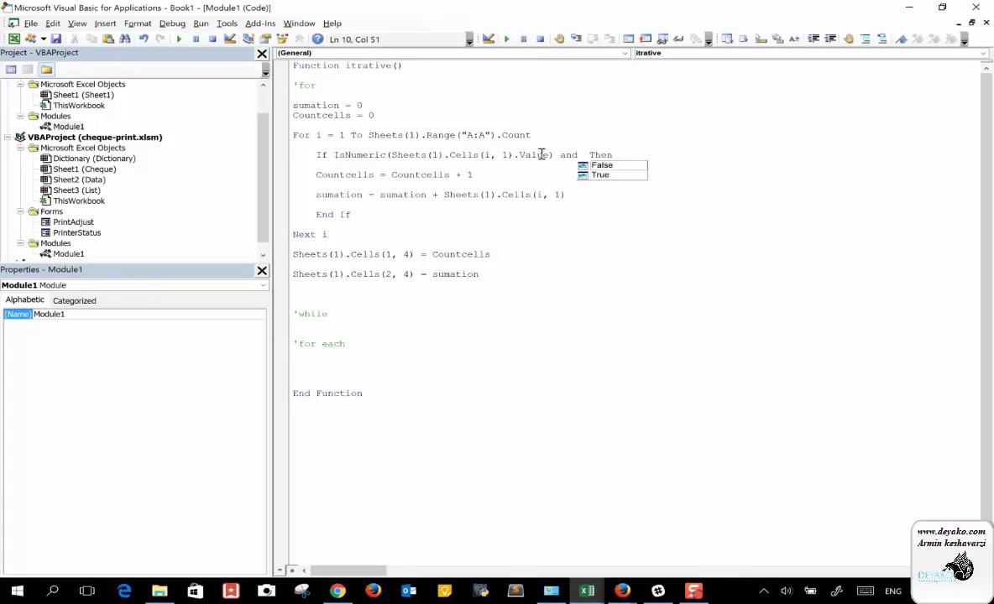
left_click_drag(550, 155, 393, 156)
key("ctrl+c")
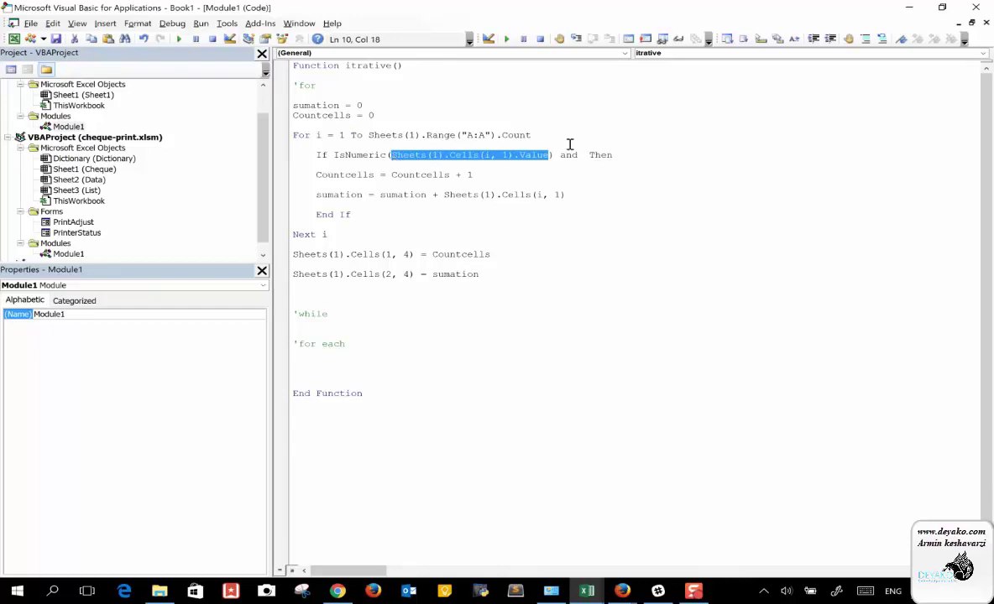
left_click(585, 154)
key("ctrl+v")
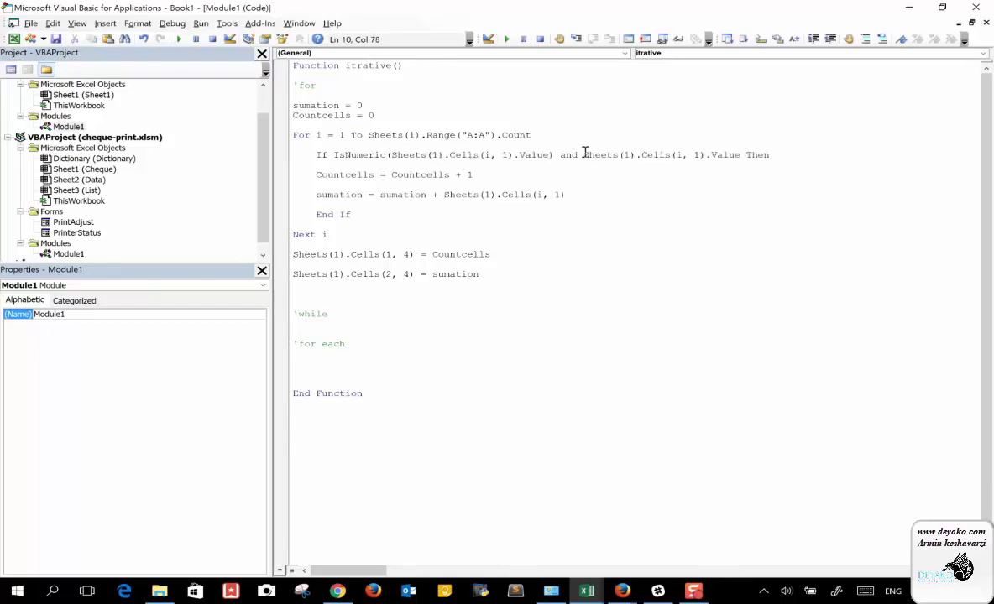
type(">0")
left_click(573, 171)
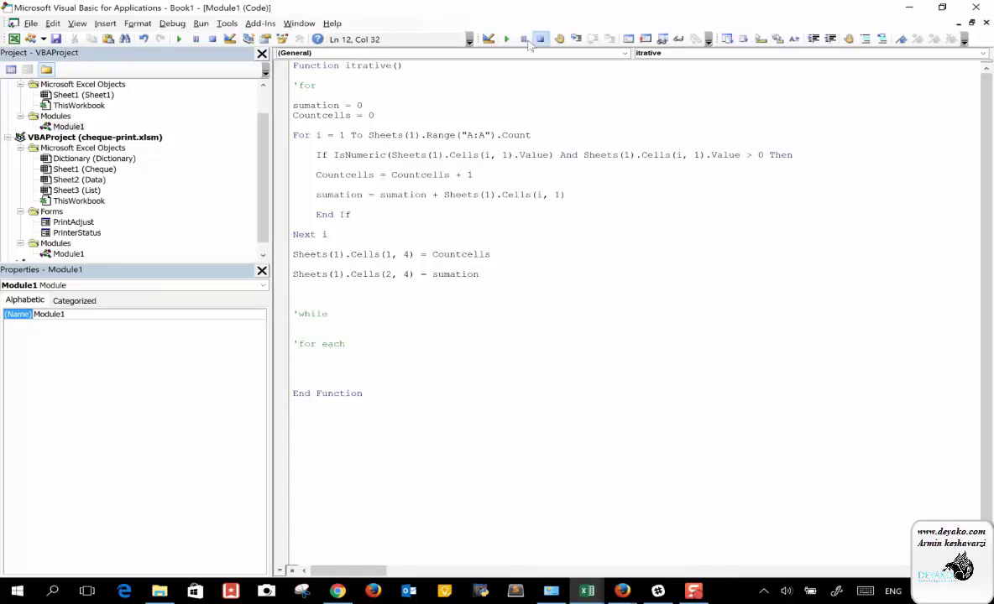
left_click(506, 39)
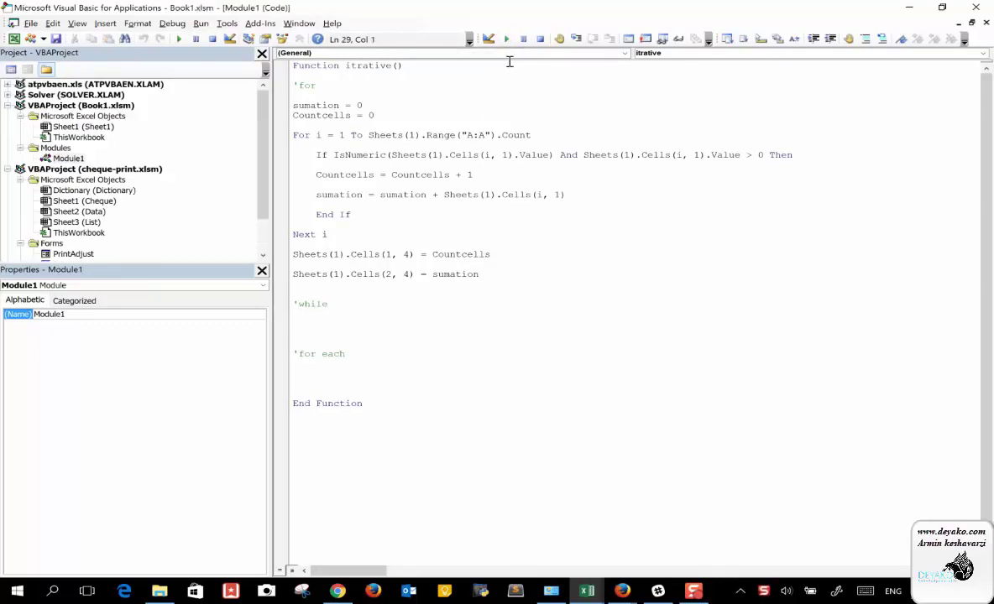
Rerun itrative and review the code writing count 7 to D1 and sumation 24 to D2.
left_click(506, 38)
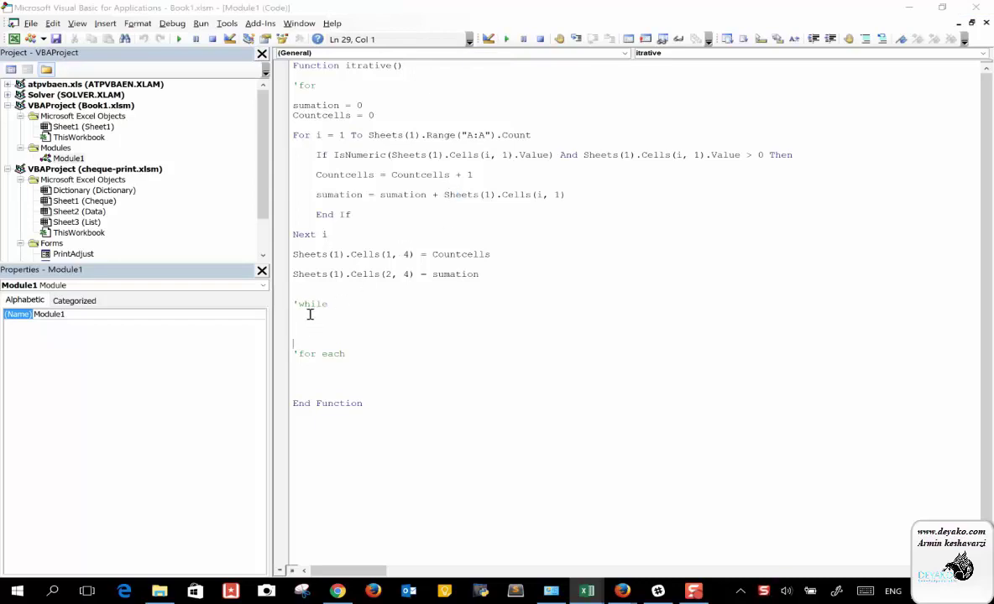
mouse_move(479, 275)
left_mouse_down()
mouse_move(352, 162)
mouse_move(286, 142)
left_mouse_up()
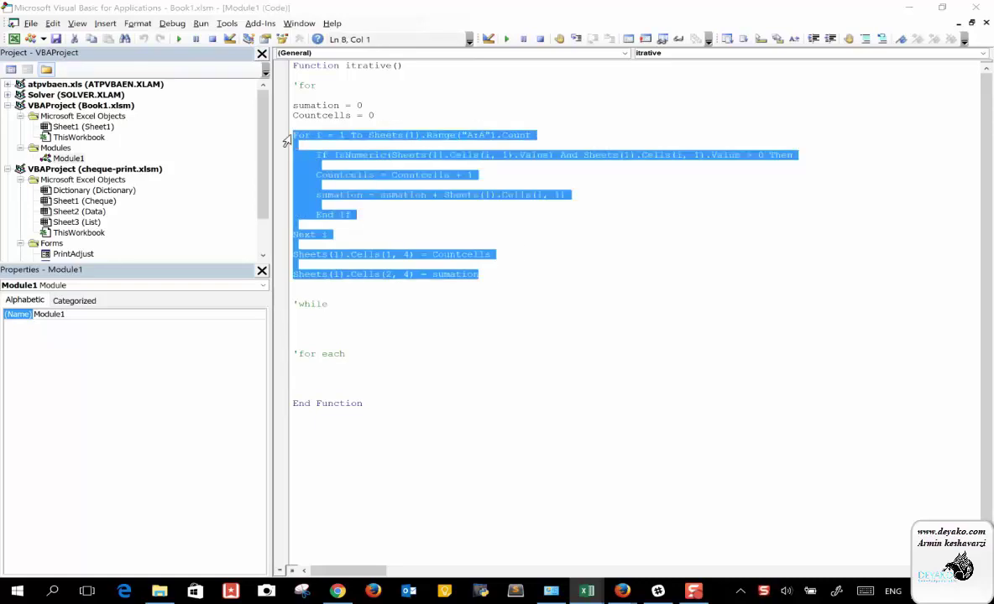
left_click(559, 264)
mouse_move(587, 591)
left_click(562, 545)
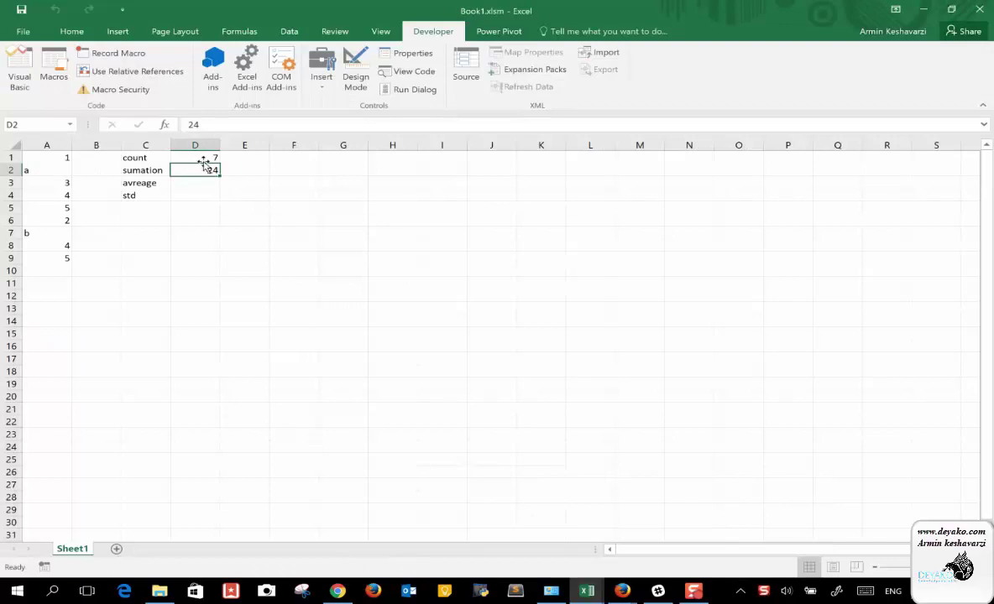
left_click(203, 156)
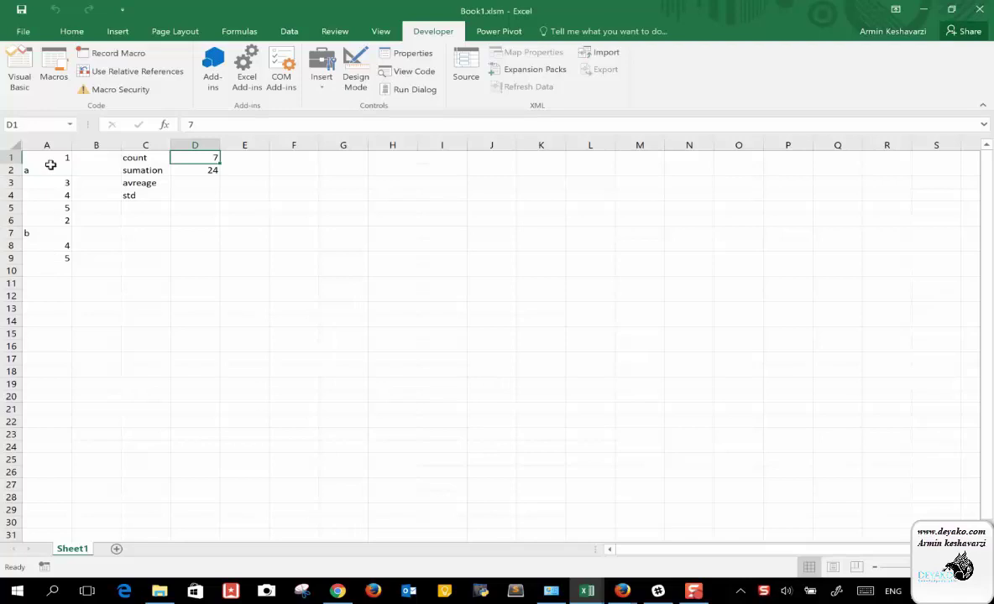
left_click(203, 170)
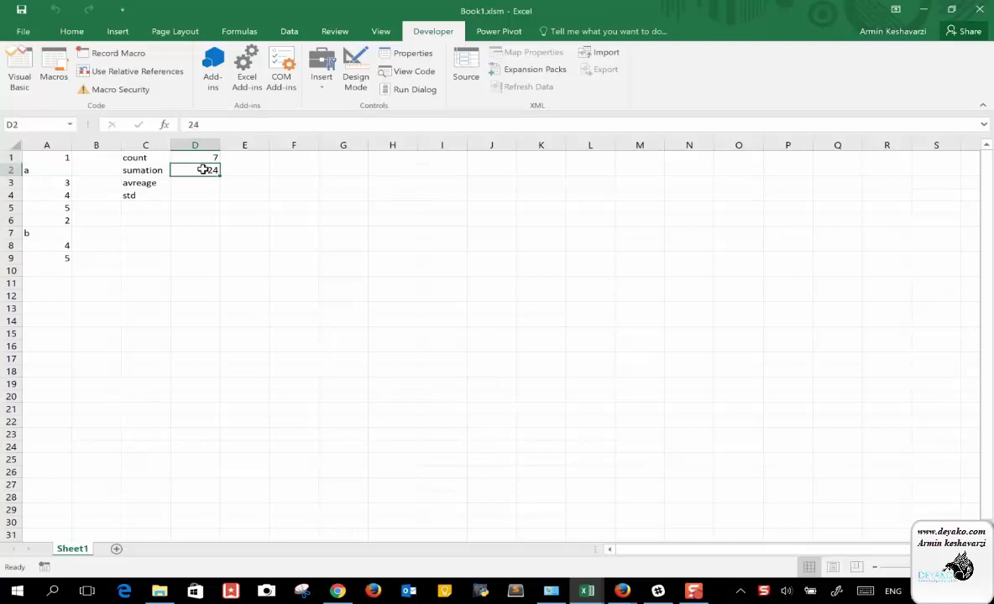
left_click(588, 591)
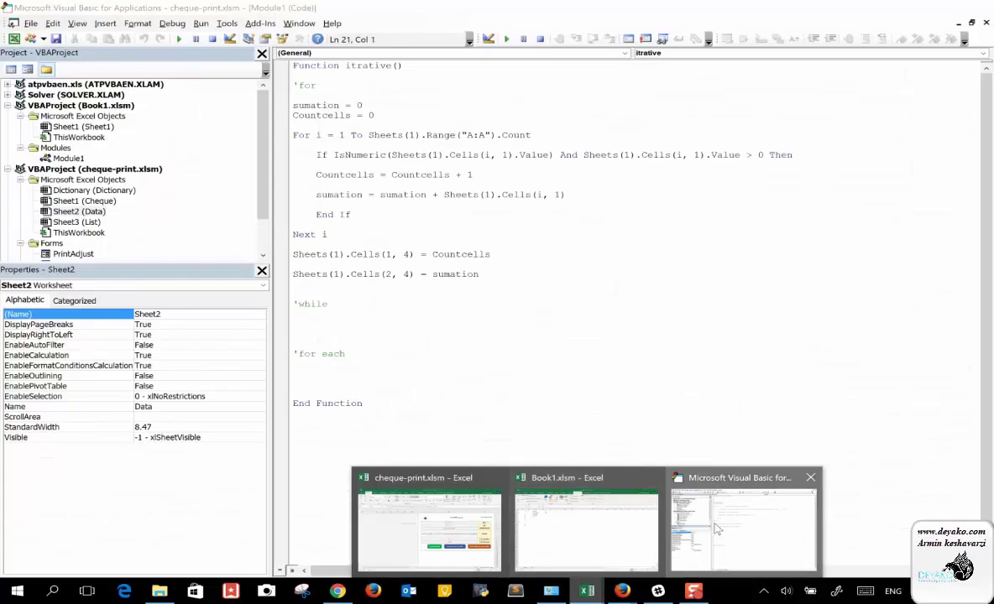
left_click(738, 503)
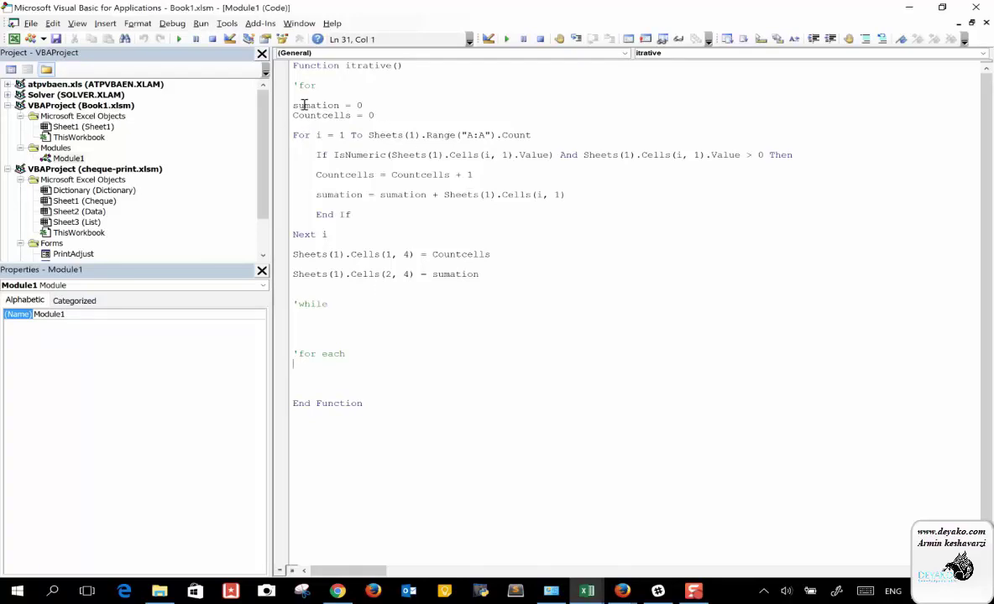
Insert a blank line after the sumation and Countcells = 0 initialisations.
double_click(316, 104)
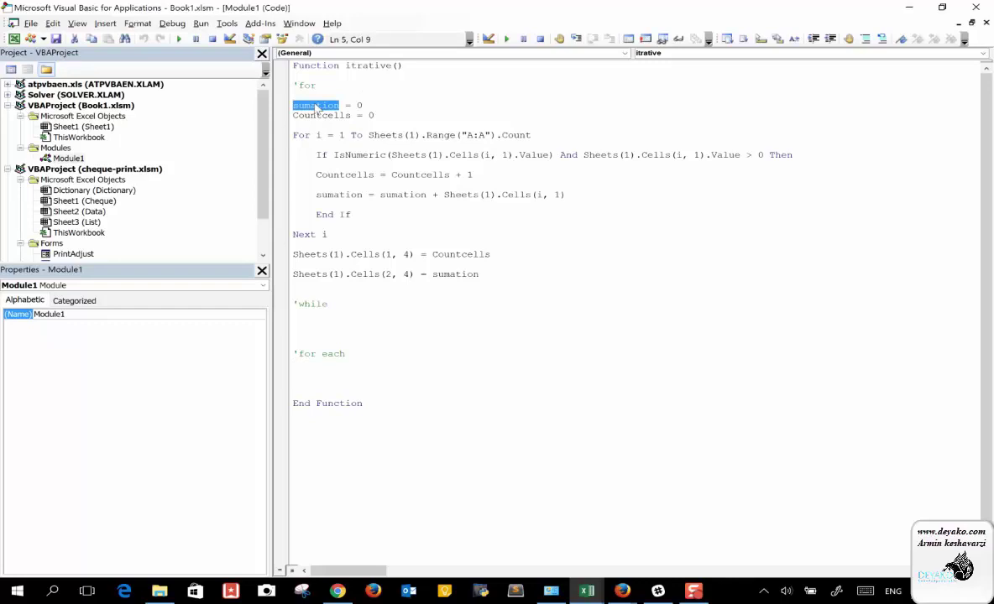
left_click(362, 104)
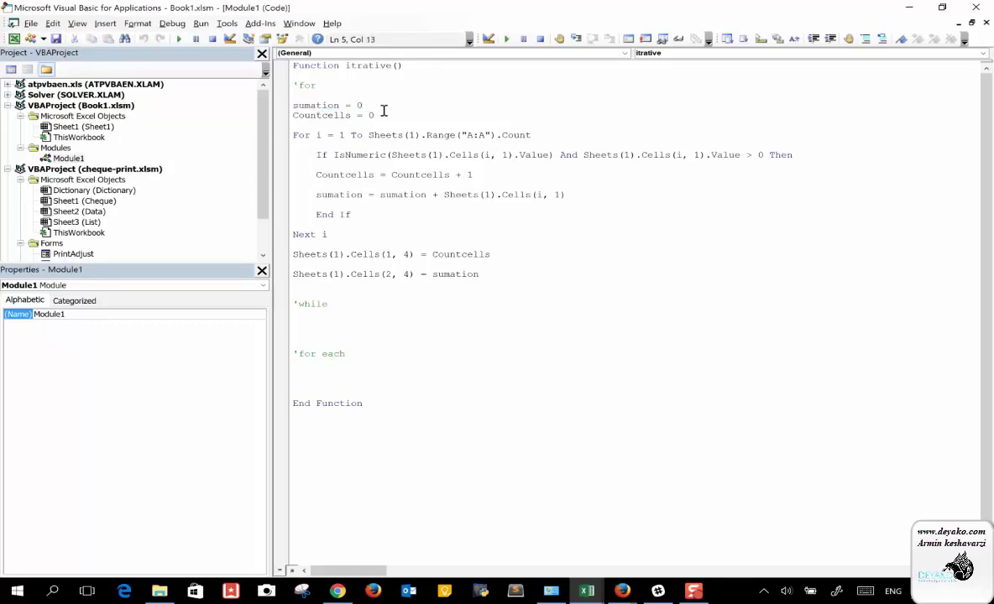
key("Return")
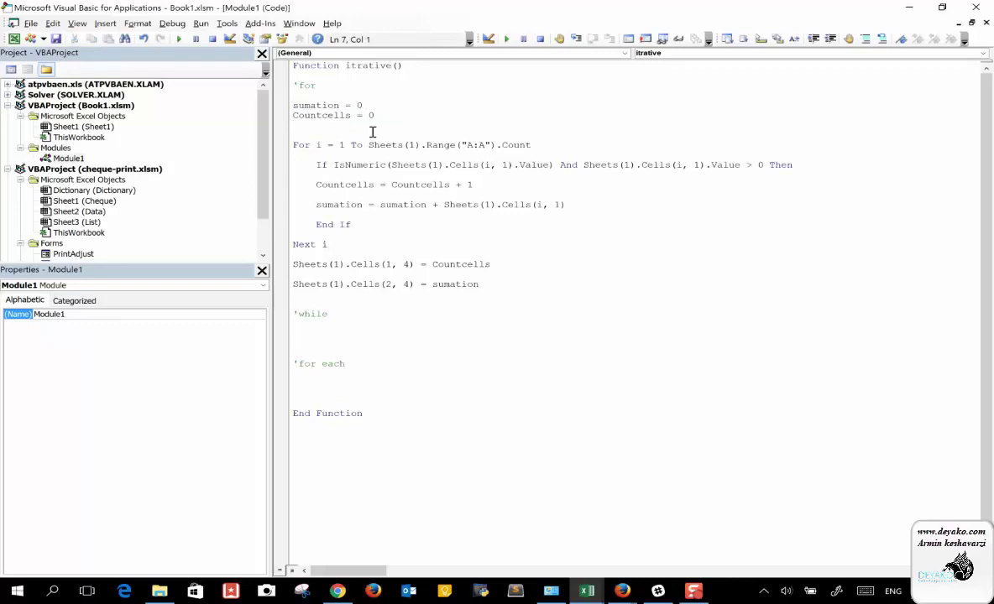
double_click(334, 184)
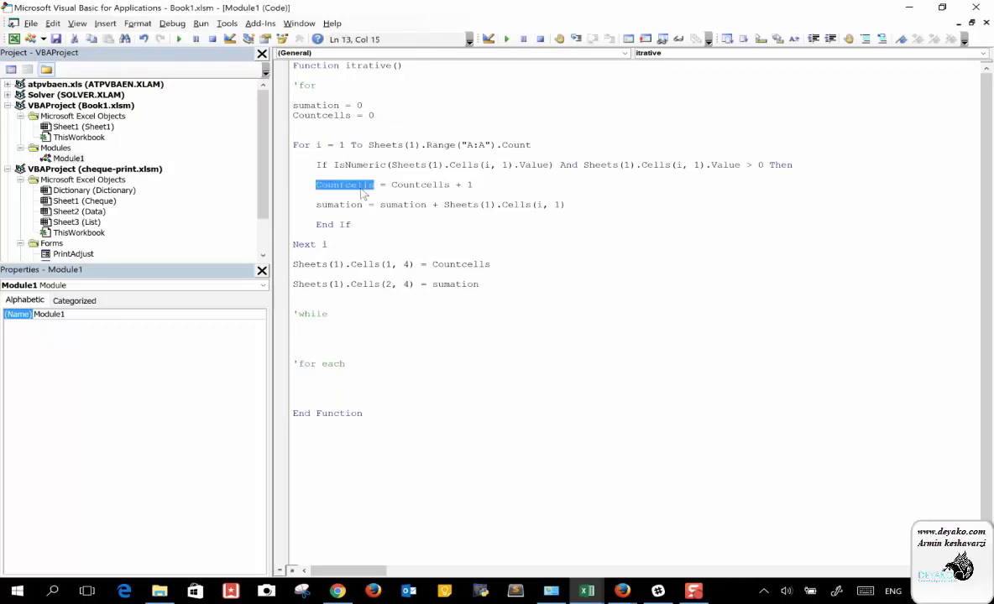
double_click(311, 115)
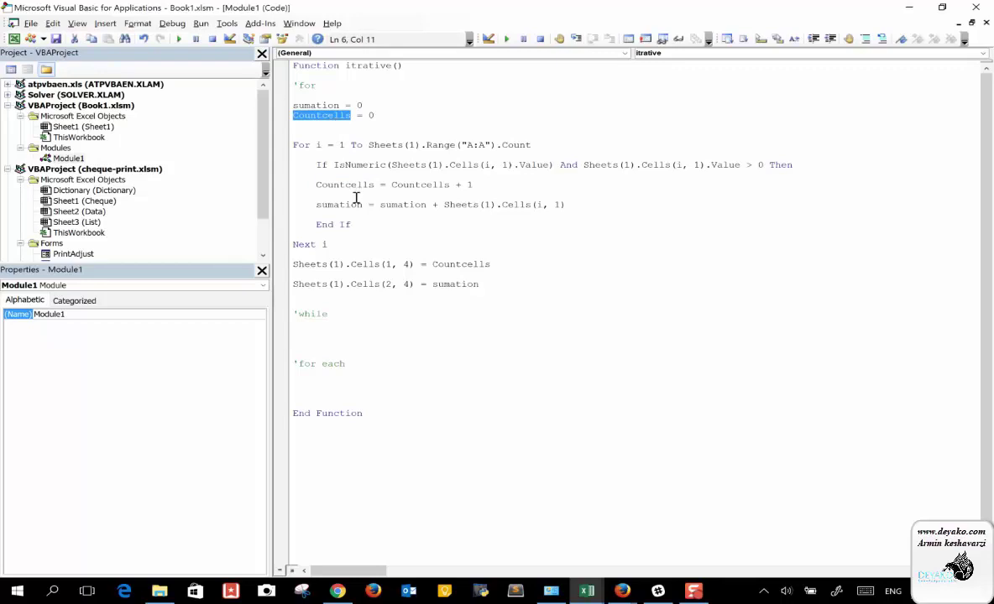
left_click(428, 192)
Retype Countcells in the line 13 increment and compare its assigned and read references.
double_click(433, 185)
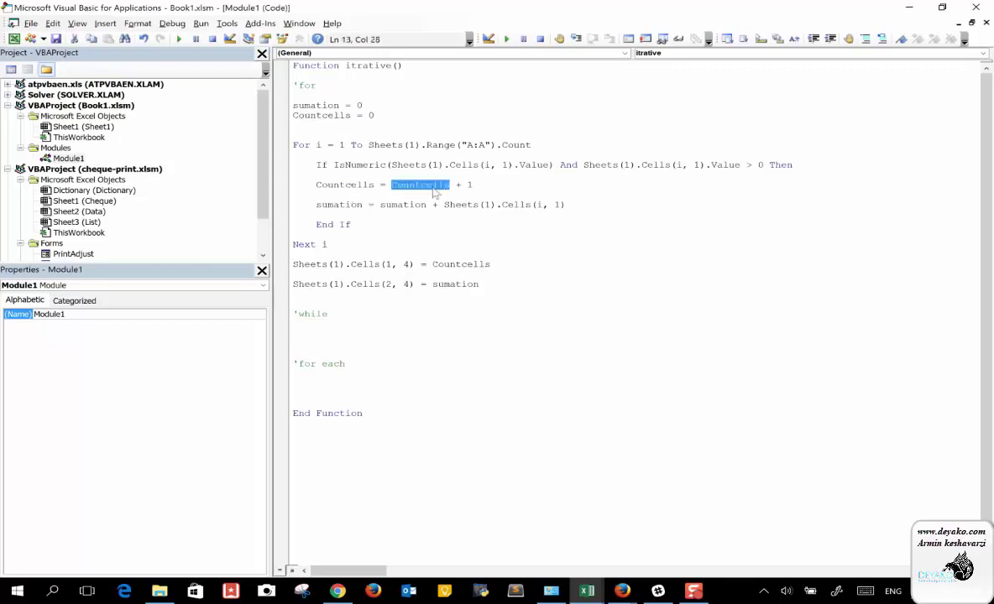
key("Delete")
type("Countcells")
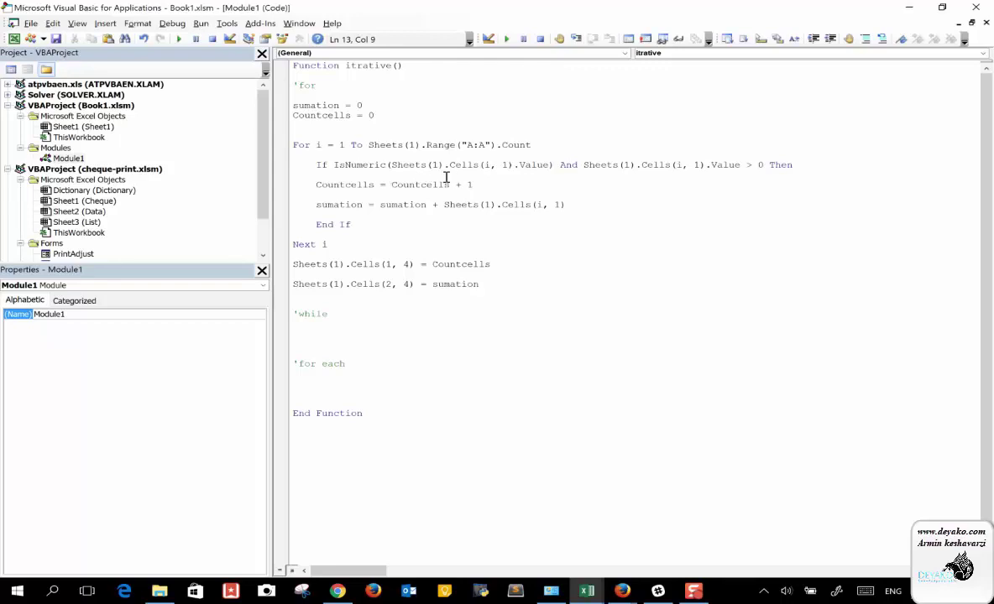
double_click(423, 185)
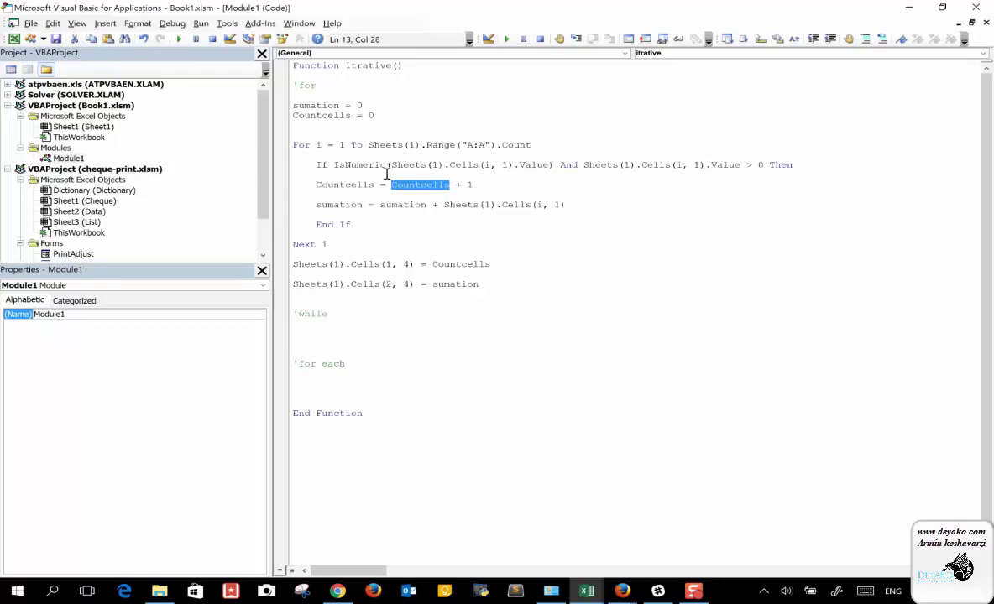
left_click(361, 98)
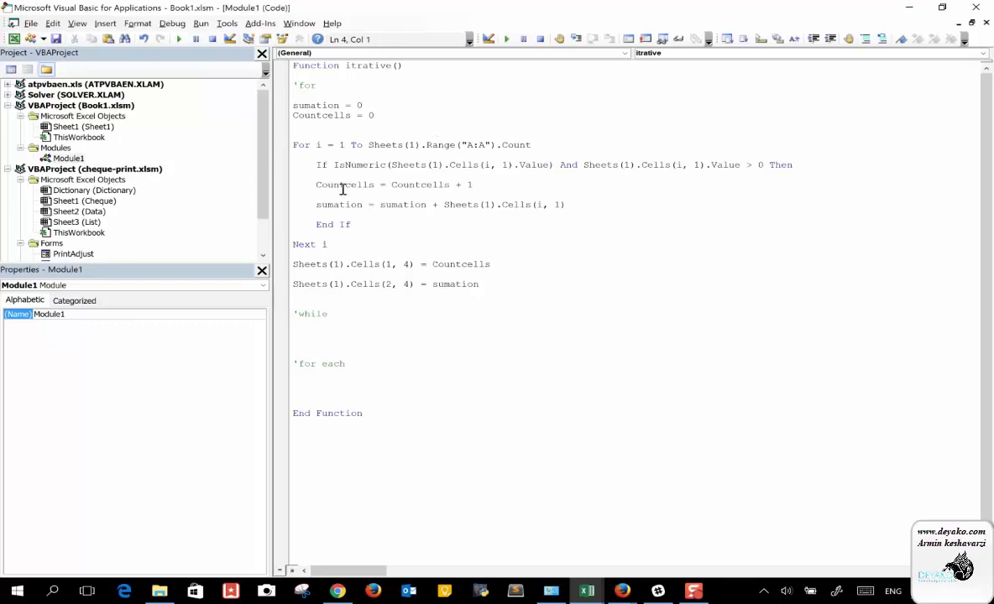
double_click(373, 185)
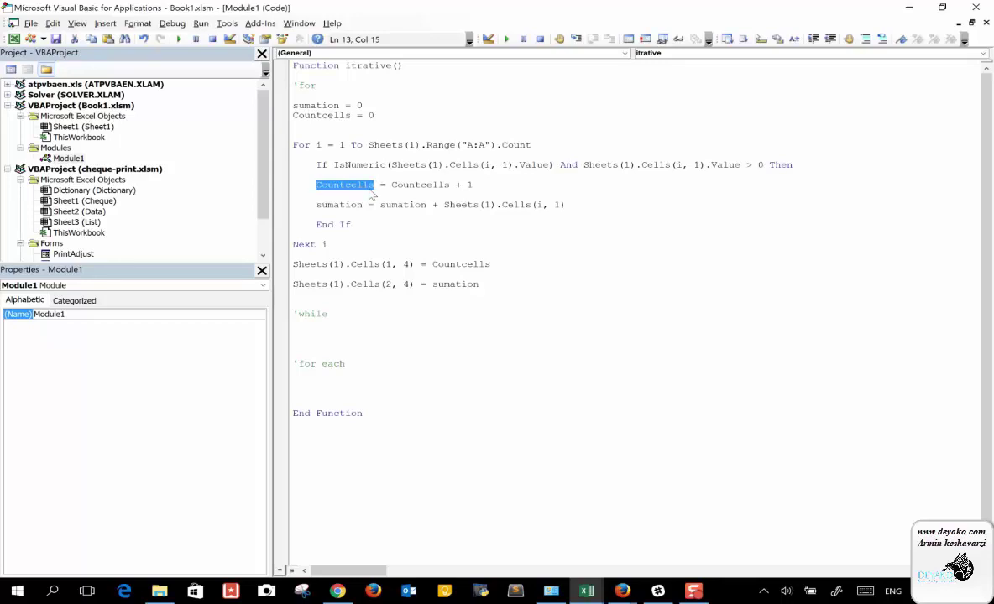
double_click(426, 185)
left_click(473, 184)
double_click(346, 185)
left_click(331, 194)
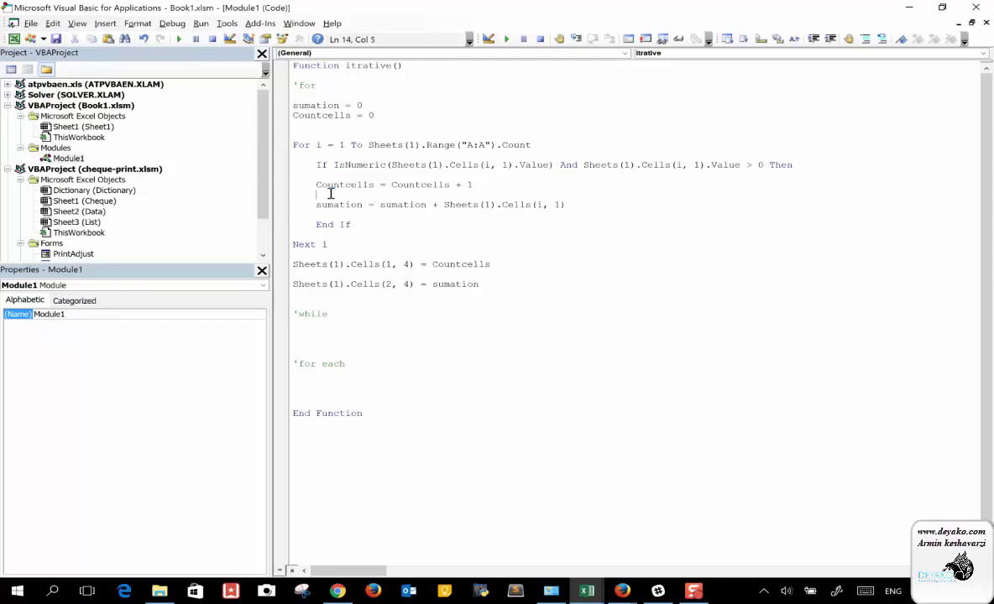
Inspect the sumation line's Sheets(1).Cells(i, 1) term, then add a blank line below the For header.
double_click(353, 204)
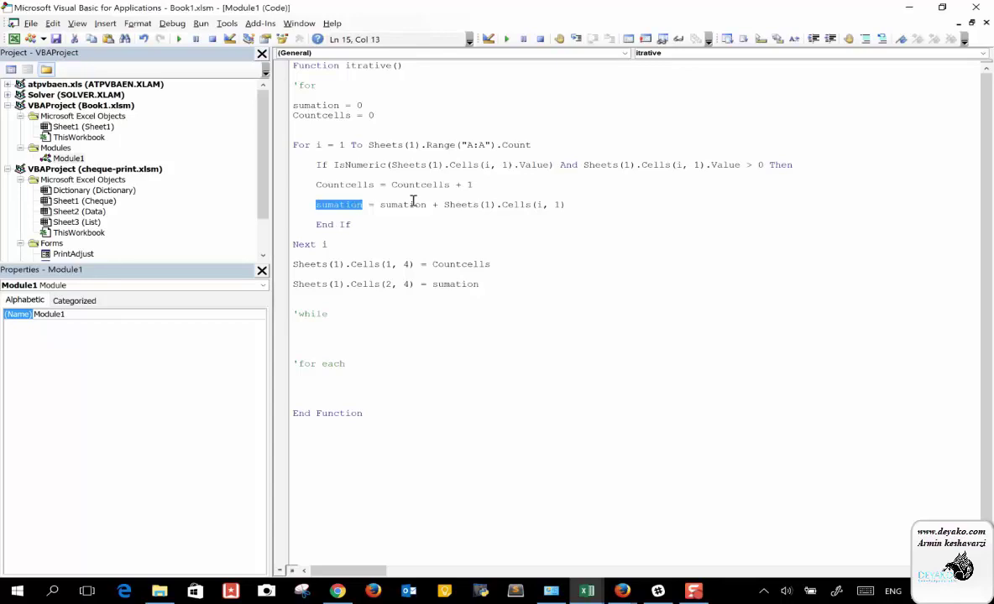
double_click(403, 204)
left_click_drag(568, 204, 447, 212)
left_click(351, 212)
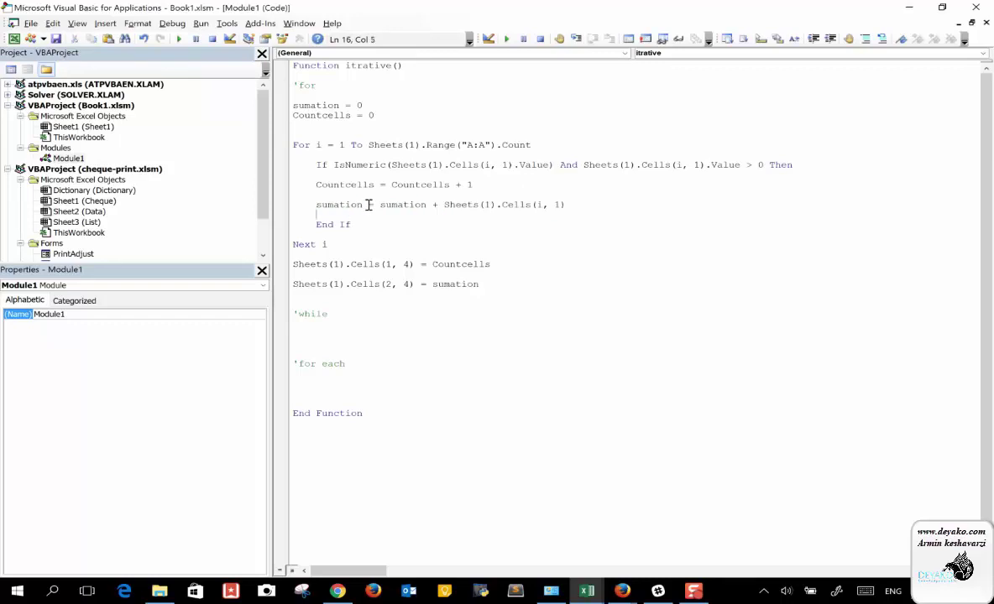
double_click(351, 206)
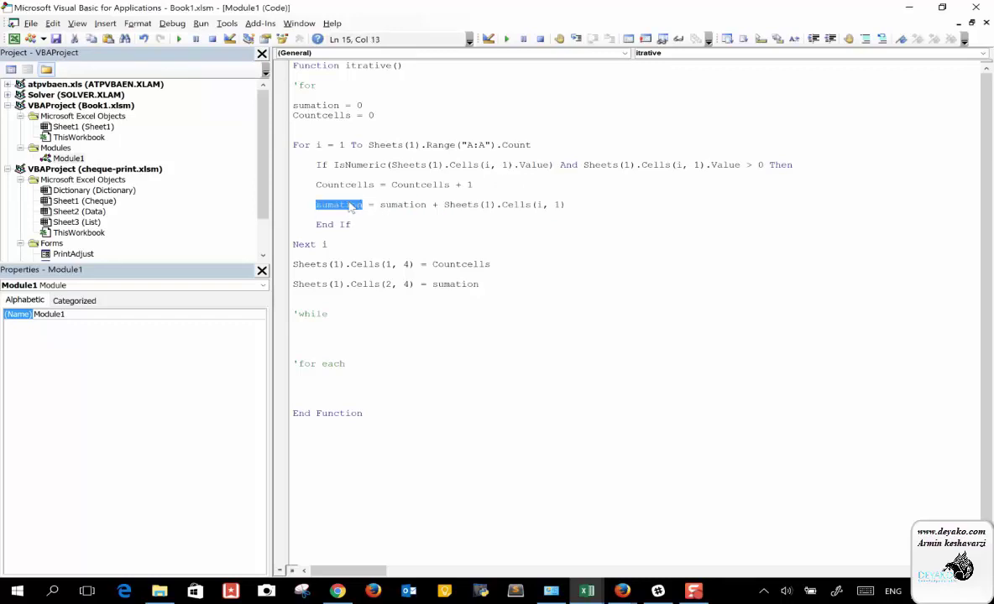
double_click(402, 205)
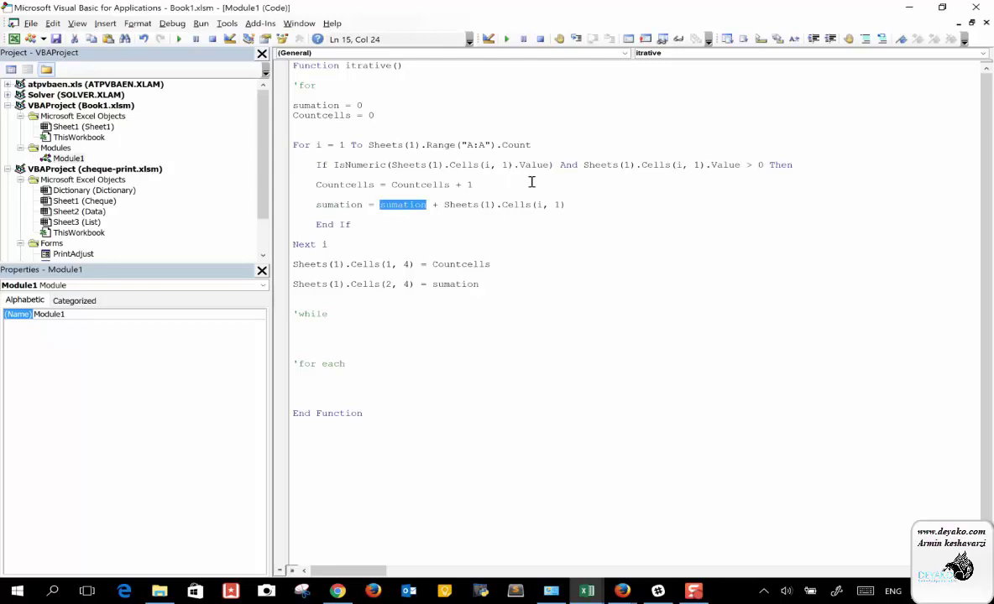
left_click_drag(565, 204, 444, 206)
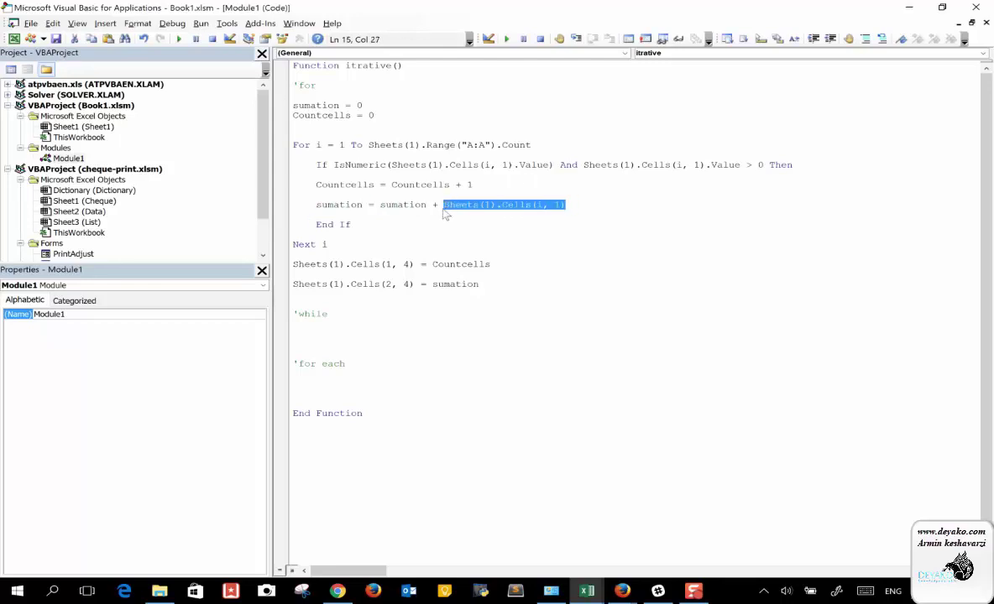
left_click(371, 222)
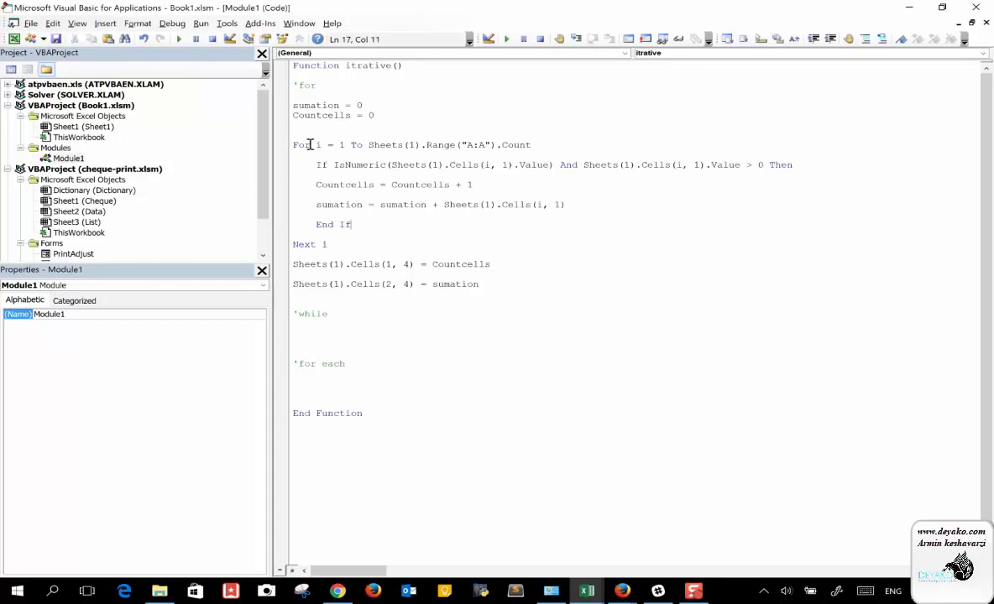
left_click(552, 144)
key("Return")
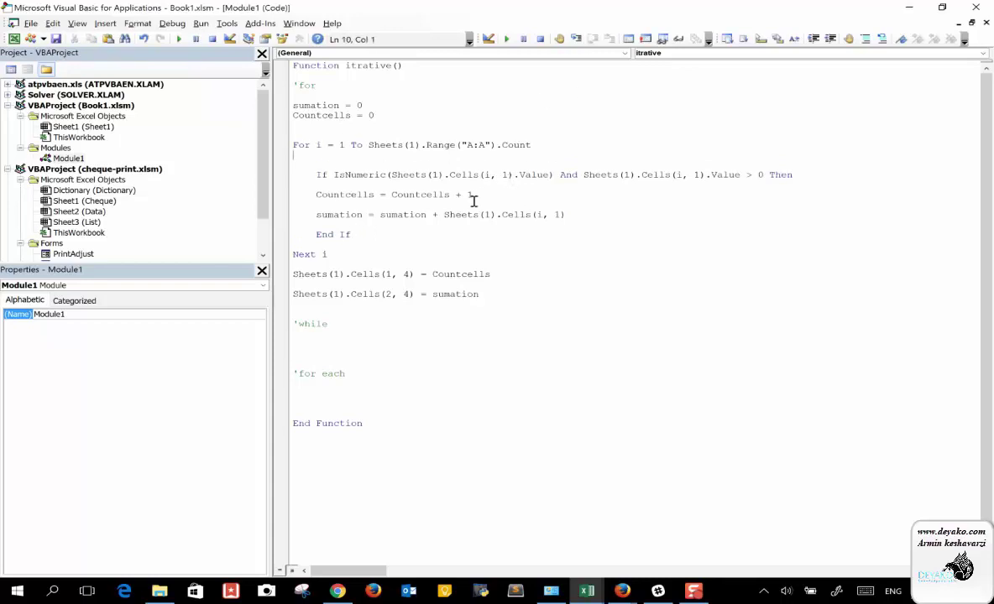